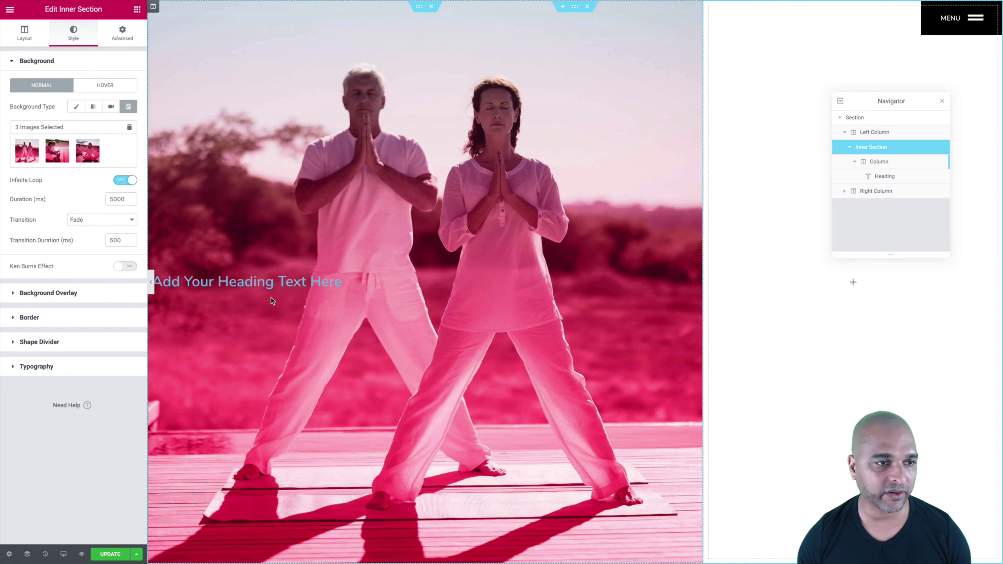
- Try the Ken Burns effect on the inner section's background slideshow
{"action": "left_click", "coordinate": [124, 267]}
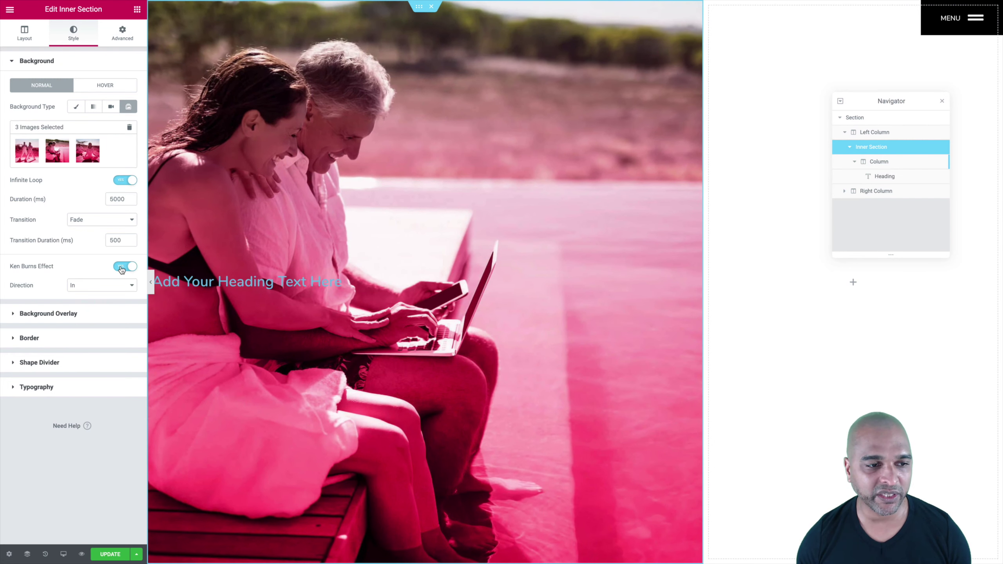
{"action": "left_click", "coordinate": [123, 267]}
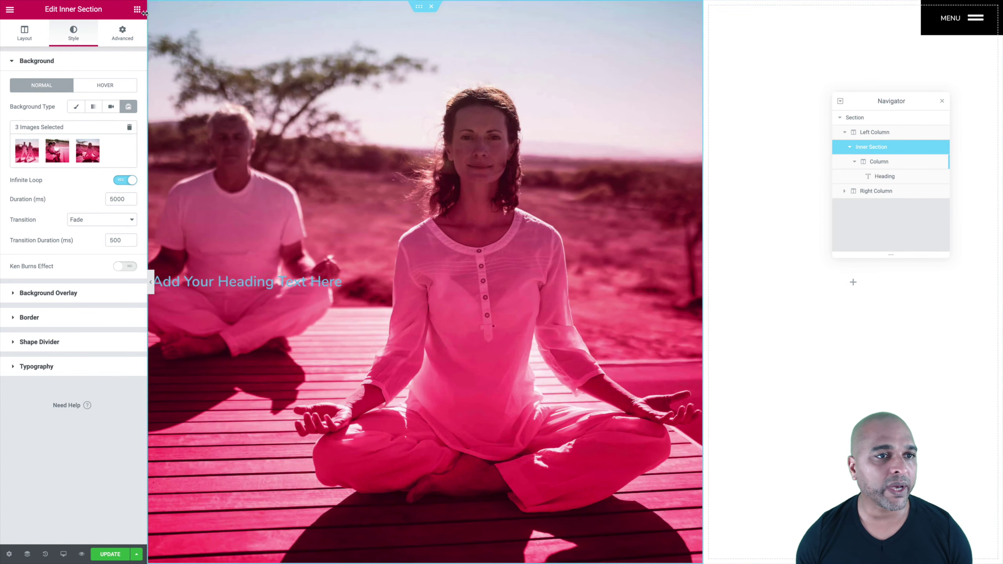
- Set the padding of the column inside the inner section to 70 px on all sides
{"action": "left_click", "coordinate": [153, 17]}
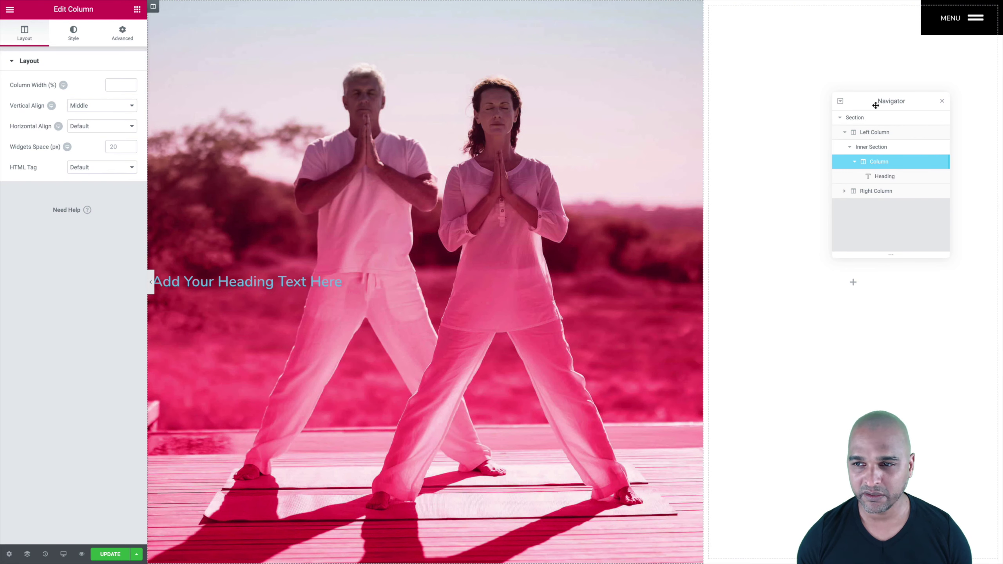
{"action": "left_click_drag", "start_coordinate": [875, 105], "coordinate": [793, 85]}
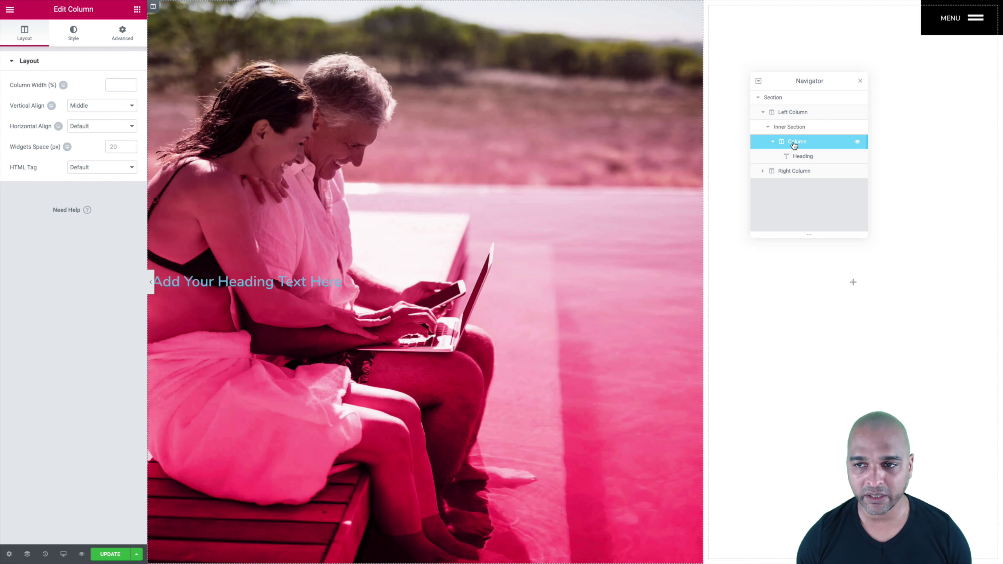
{"action": "left_click", "coordinate": [130, 39]}
{"action": "left_click", "coordinate": [14, 141]}
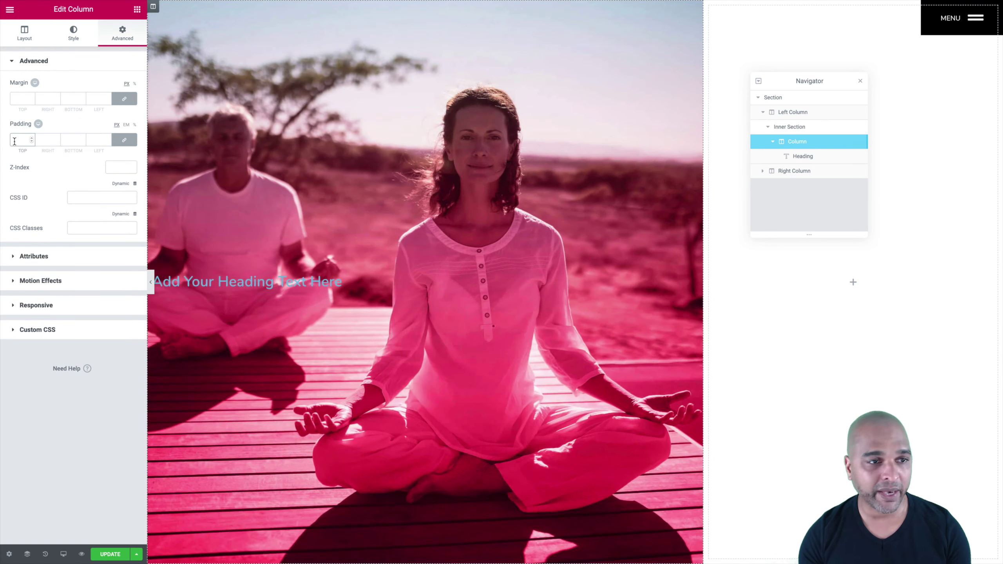
{"action": "type", "text": "70"}
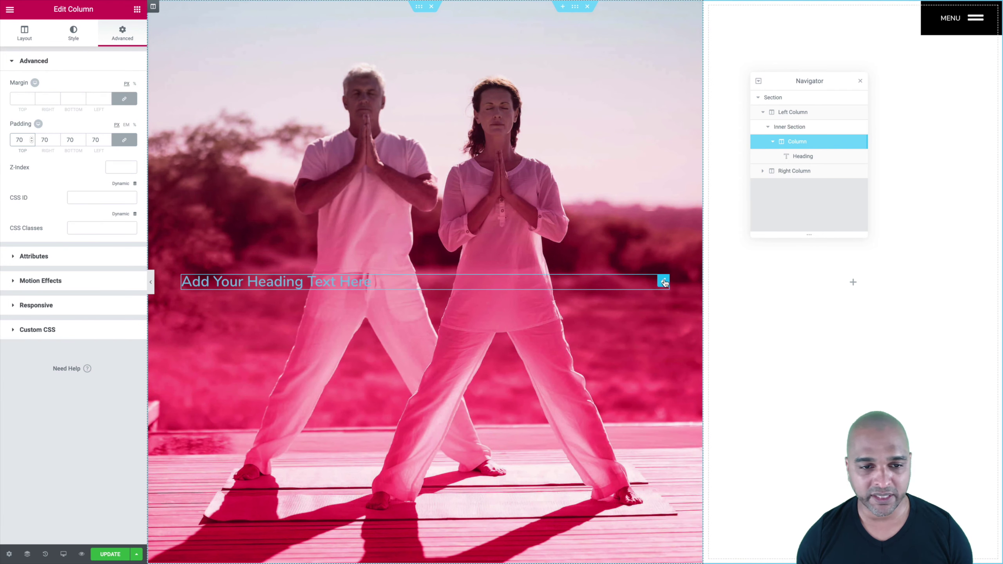
- Set the heading's HTML tag to H1 and its alignment to center
{"action": "left_click", "coordinate": [663, 281]}
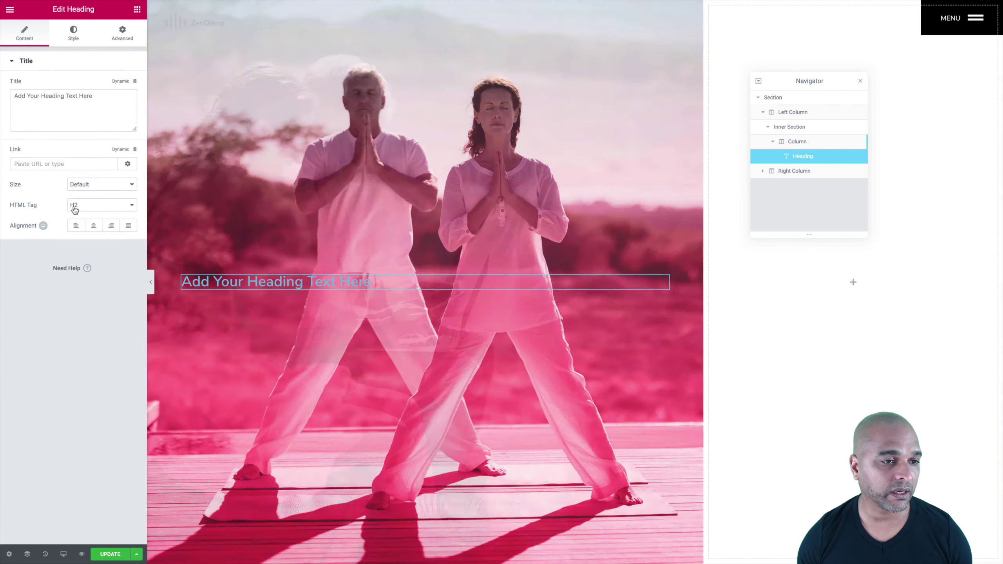
{"action": "left_click", "coordinate": [72, 202]}
{"action": "left_click", "coordinate": [74, 198]}
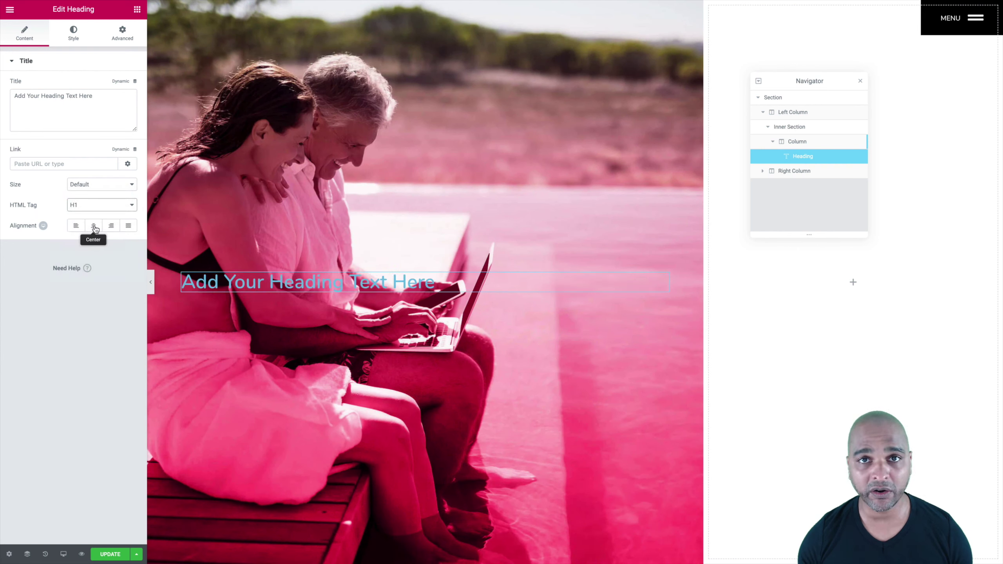
{"action": "left_click", "coordinate": [93, 229]}
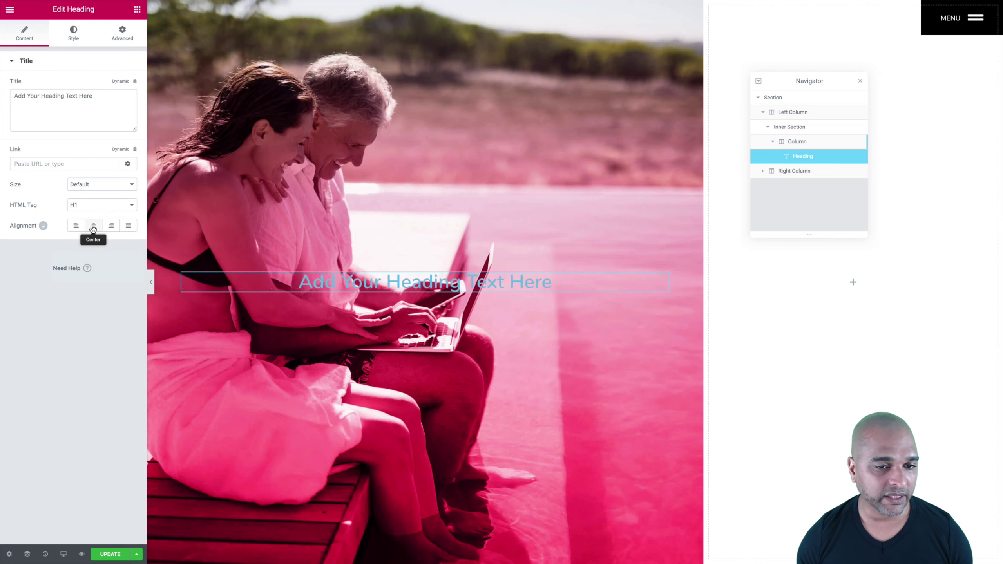
- Replace the heading's title text with "Need To Escape The 9 To 5?"
{"action": "double_click", "coordinate": [53, 97]}
{"action": "triple_click", "coordinate": [53, 97]}
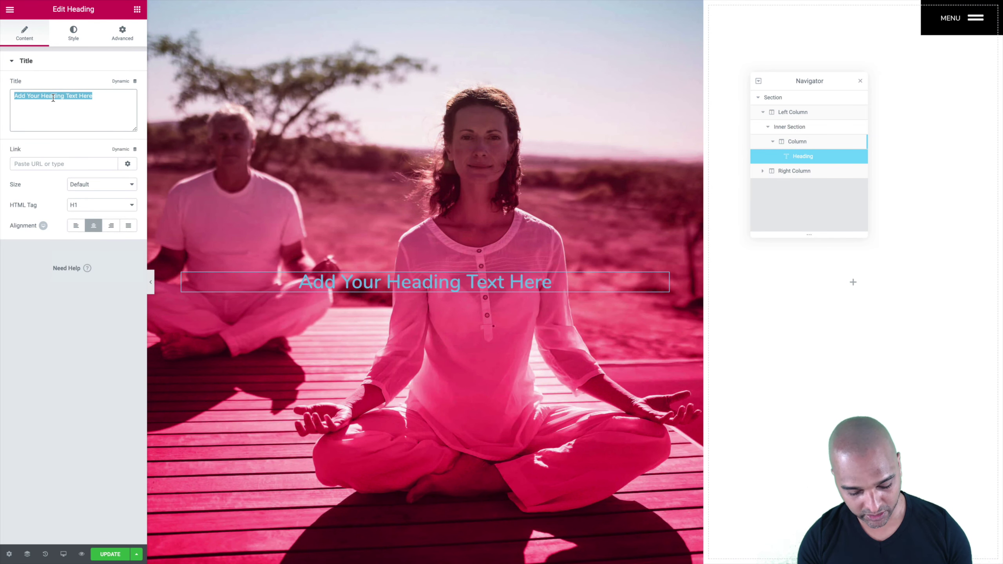
{"action": "type", "text": "Need To Escape The 9"}
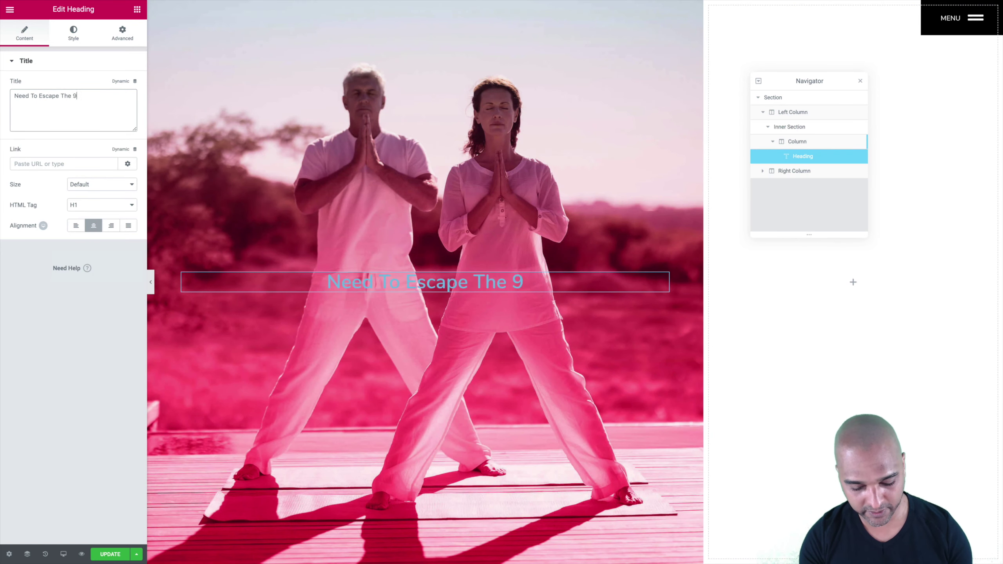
{"action": "type", "text": " To 5?"}
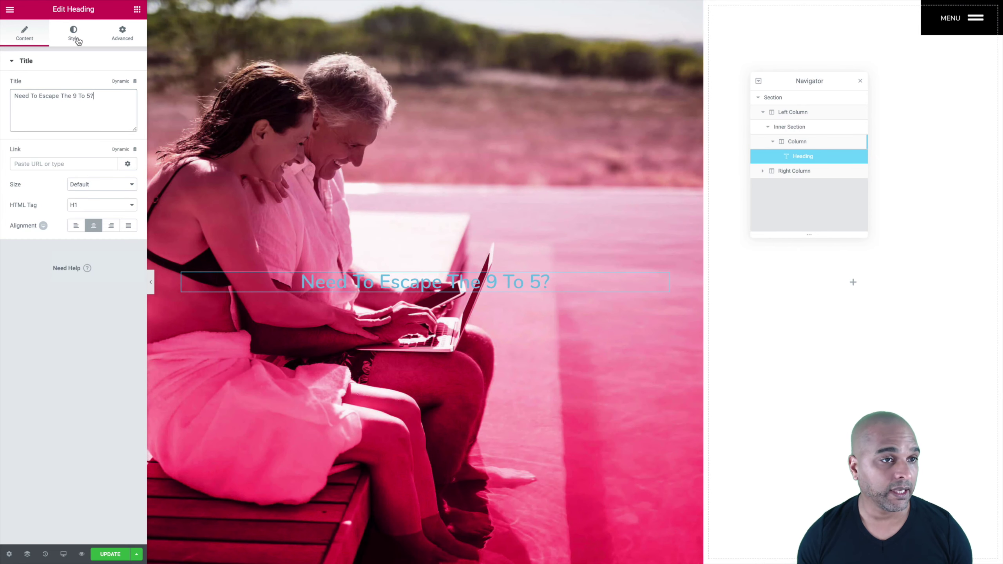
- Set the heading's text color to white (#FFFFFF)
{"action": "left_click", "coordinate": [70, 34]}
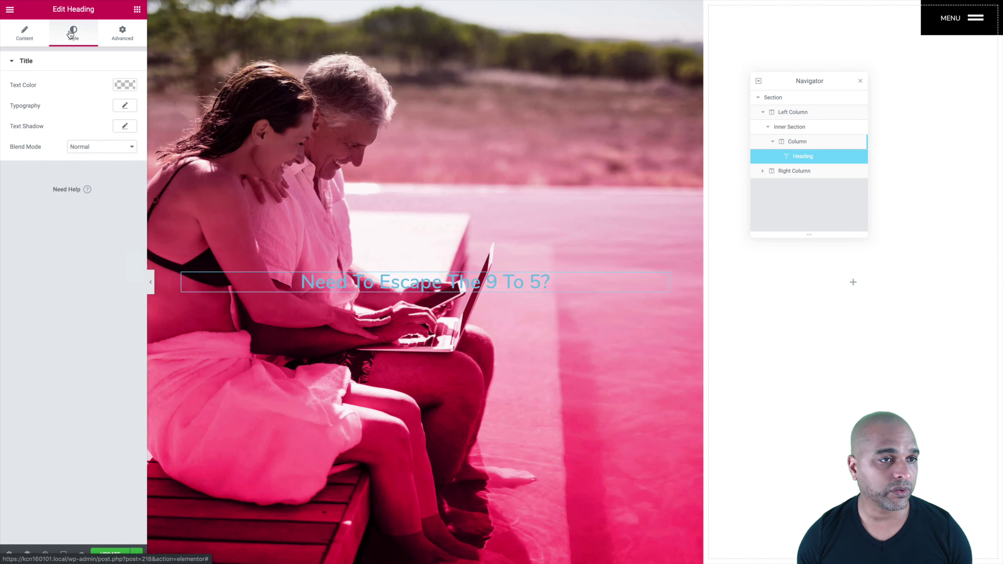
{"action": "left_click", "coordinate": [118, 85]}
{"action": "left_click", "coordinate": [100, 201]}
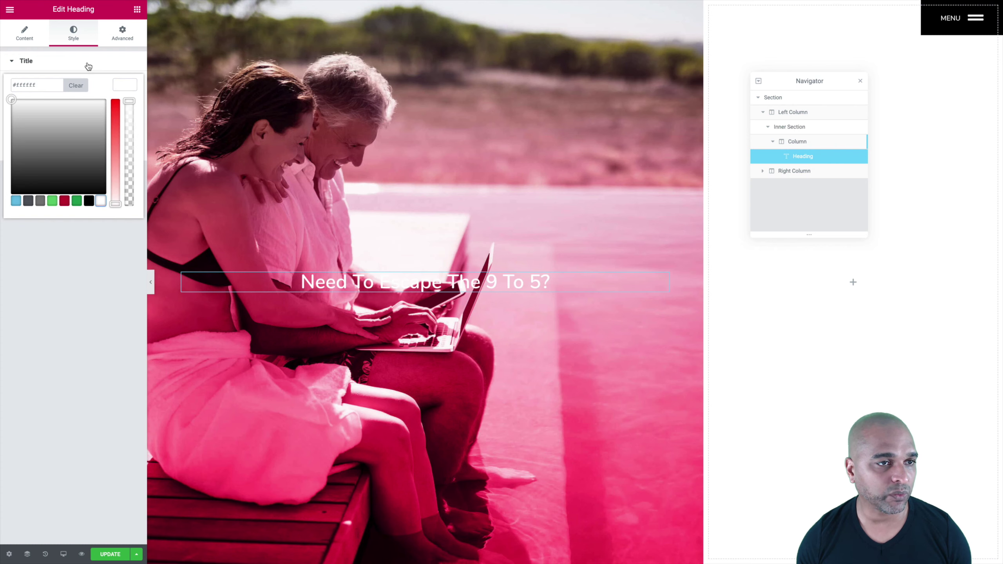
{"action": "left_click", "coordinate": [120, 84]}
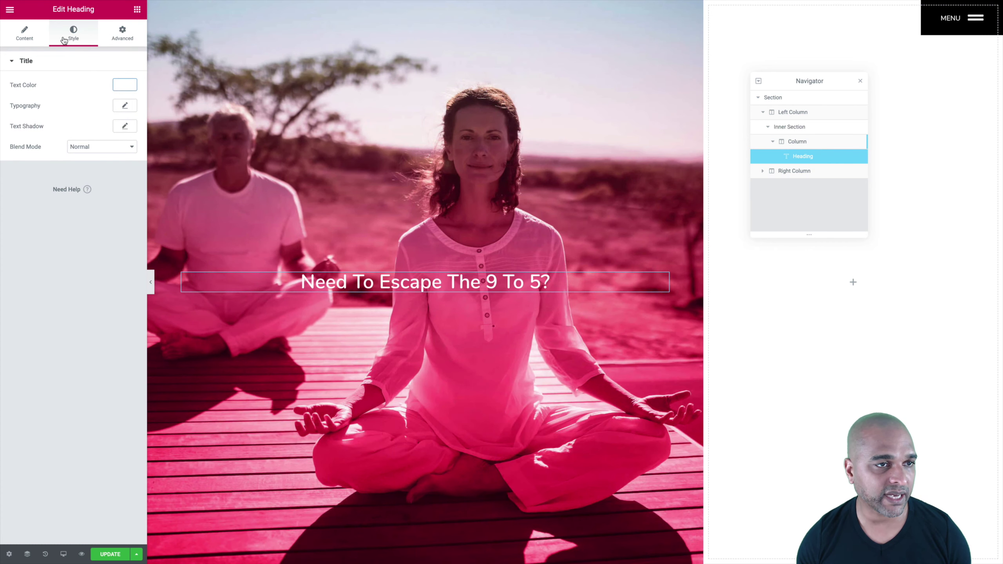
- Add a text shadow with the default settings to the heading and update the page
{"action": "left_click", "coordinate": [124, 127]}
{"action": "left_click", "coordinate": [75, 123]}
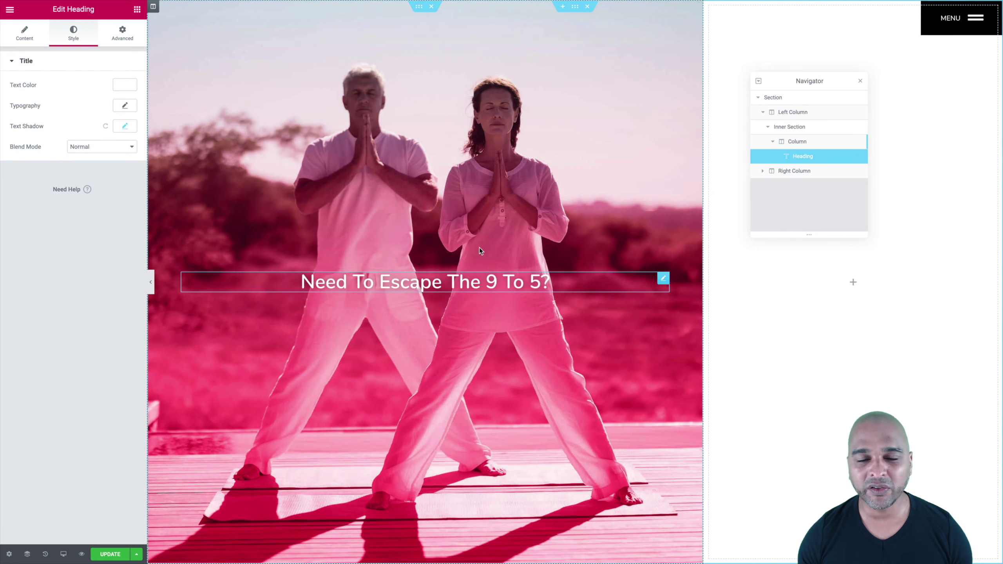
{"action": "left_click", "coordinate": [125, 126]}
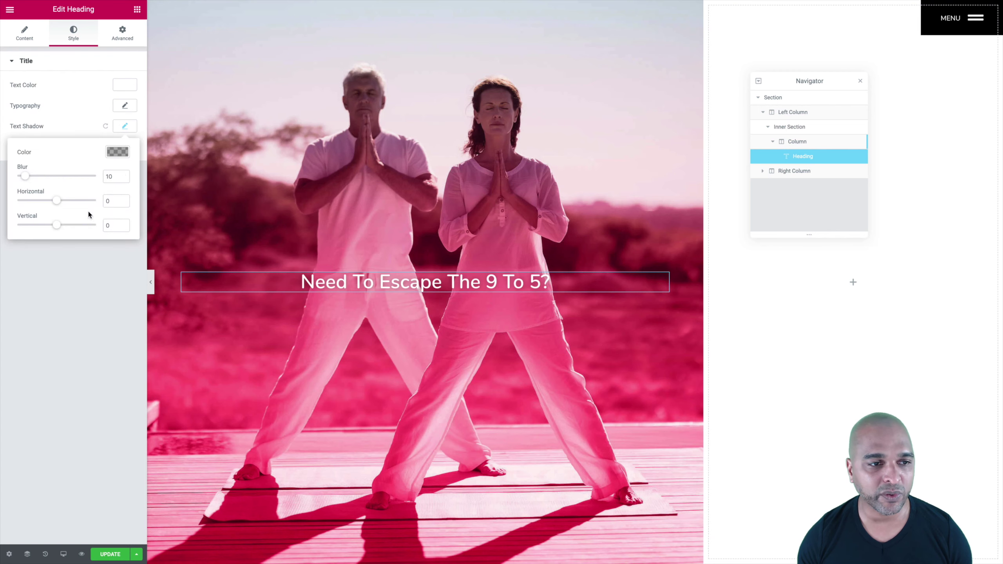
{"action": "left_click", "coordinate": [110, 151]}
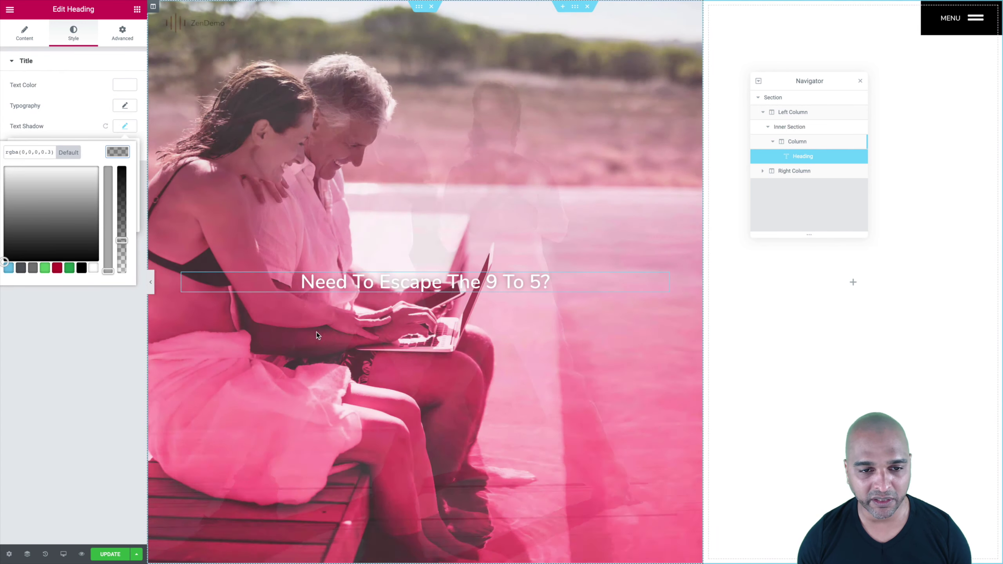
{"action": "left_click", "coordinate": [64, 397]}
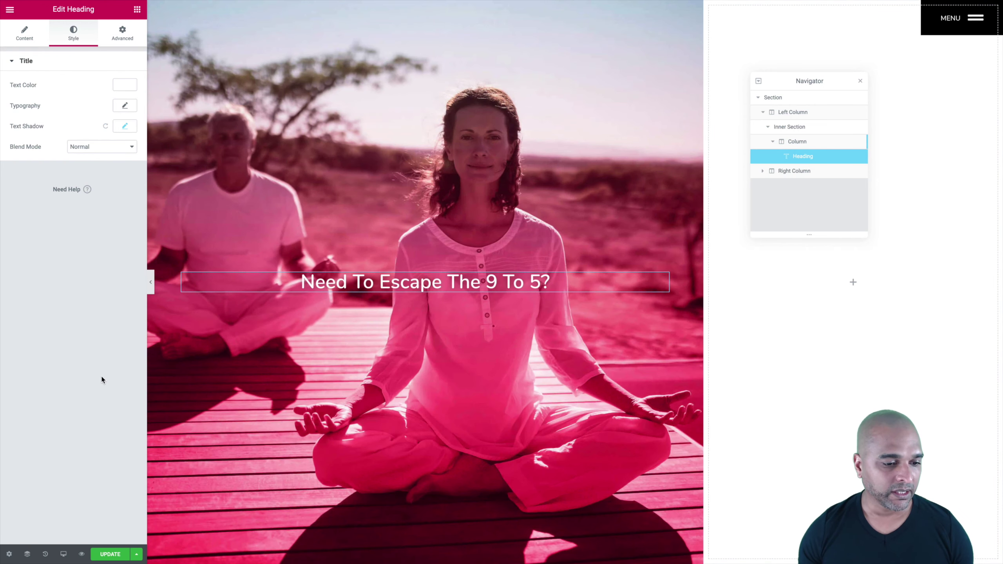
{"action": "left_click", "coordinate": [106, 554]}
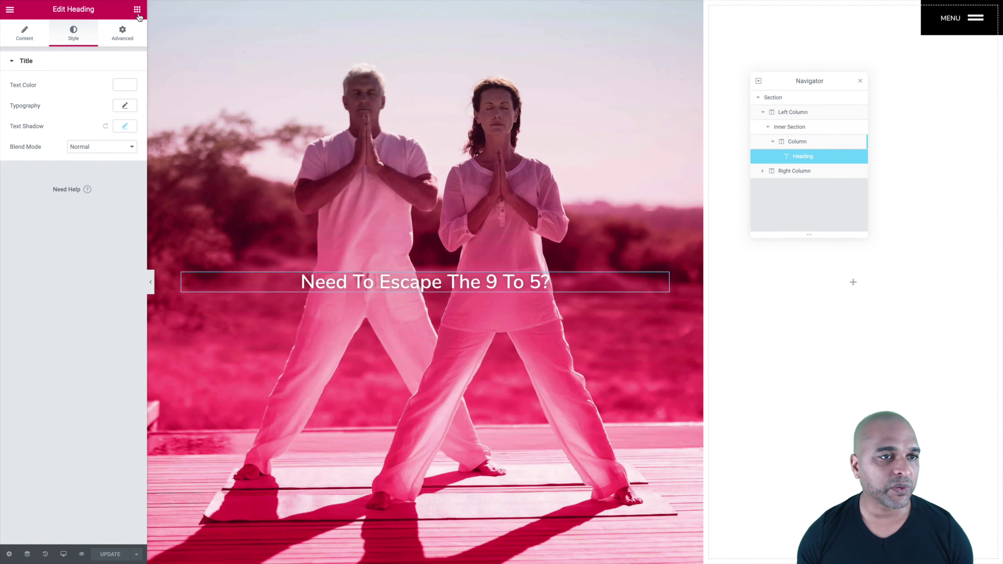
- Add a Button widget below the heading with the text "Discover" and the size Medium
{"action": "left_click", "coordinate": [137, 9]}
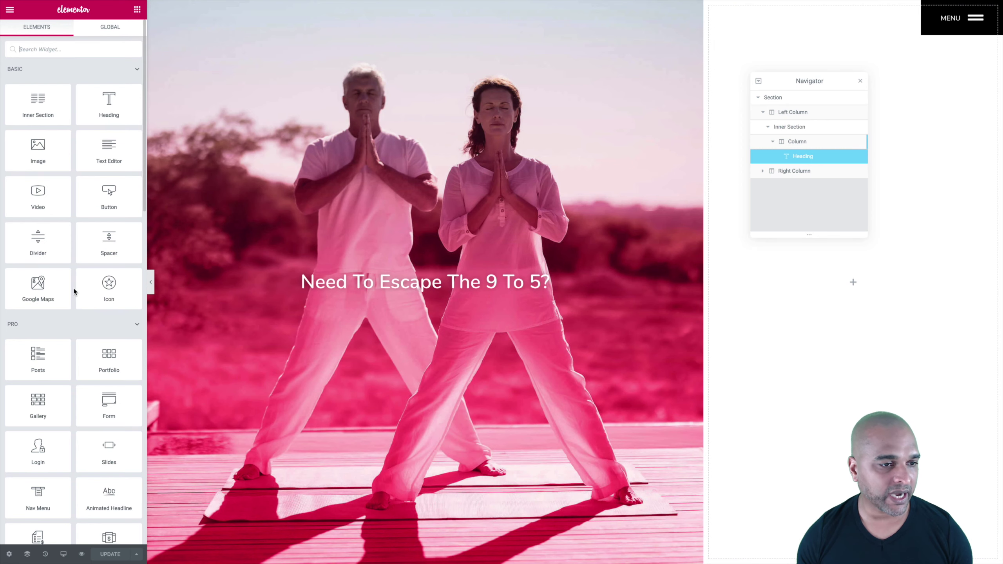
{"action": "left_click_drag", "start_coordinate": [109, 193], "coordinate": [394, 290]}
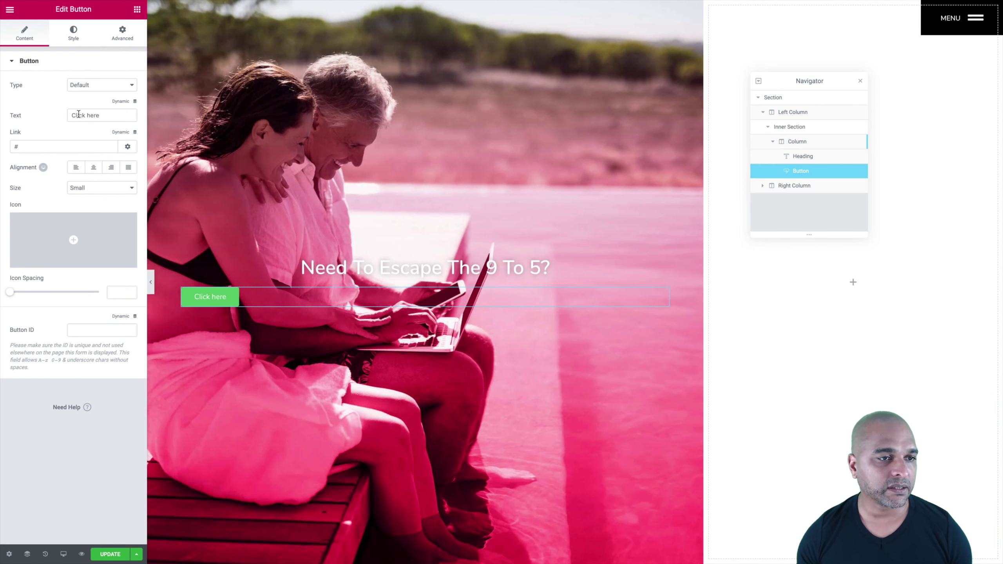
{"action": "triple_click", "coordinate": [79, 114]}
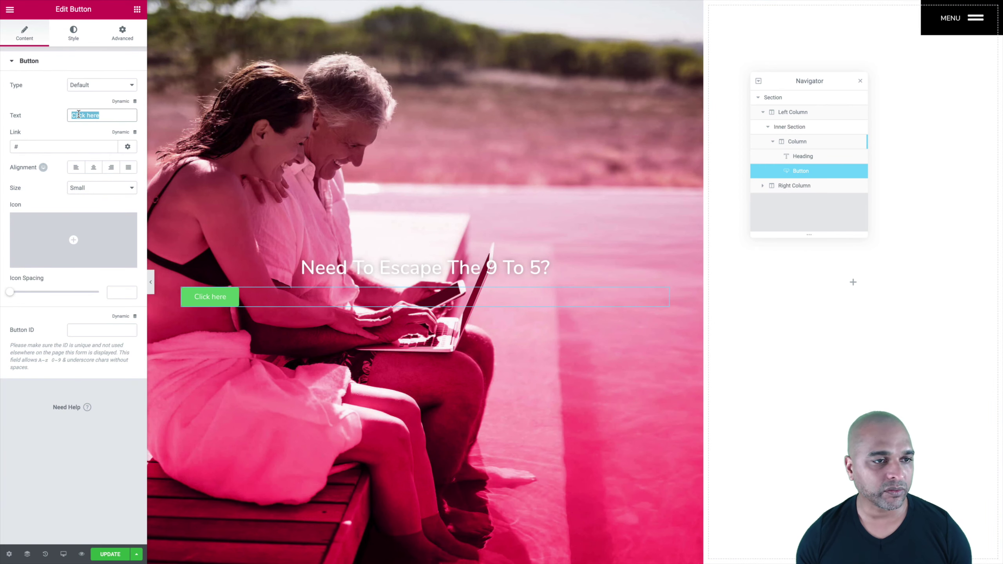
{"action": "type", "text": "Discover"}
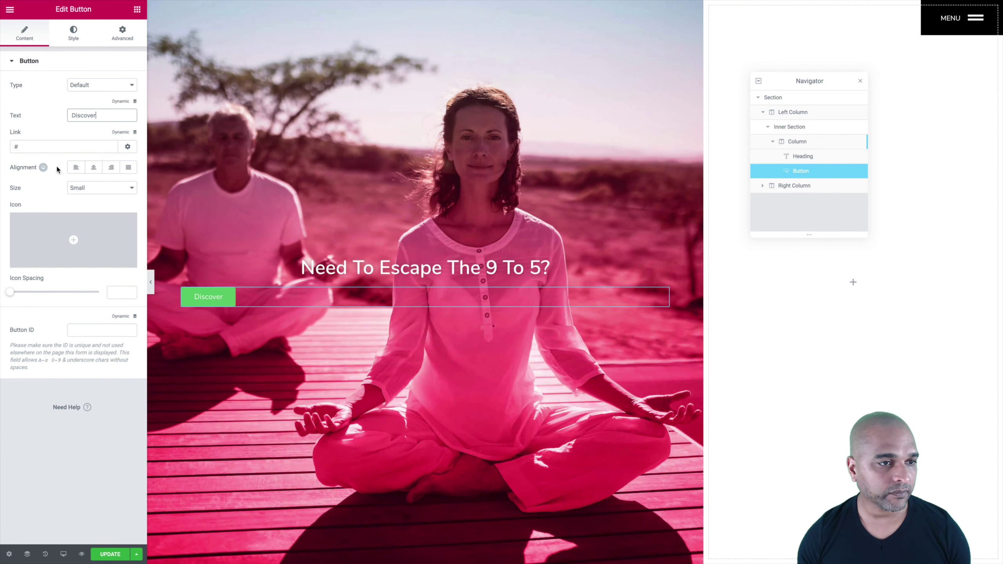
{"action": "left_click", "coordinate": [79, 187]}
{"action": "left_click", "coordinate": [82, 196]}
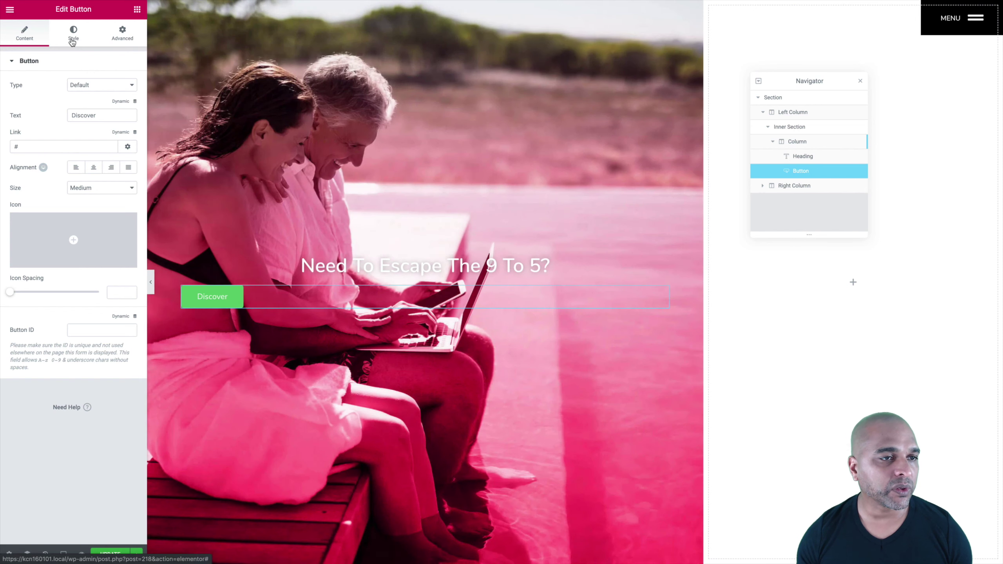
- Set the button's text color to white (#FFFFFF) and its background color to black (#000000)
{"action": "left_click", "coordinate": [72, 36]}
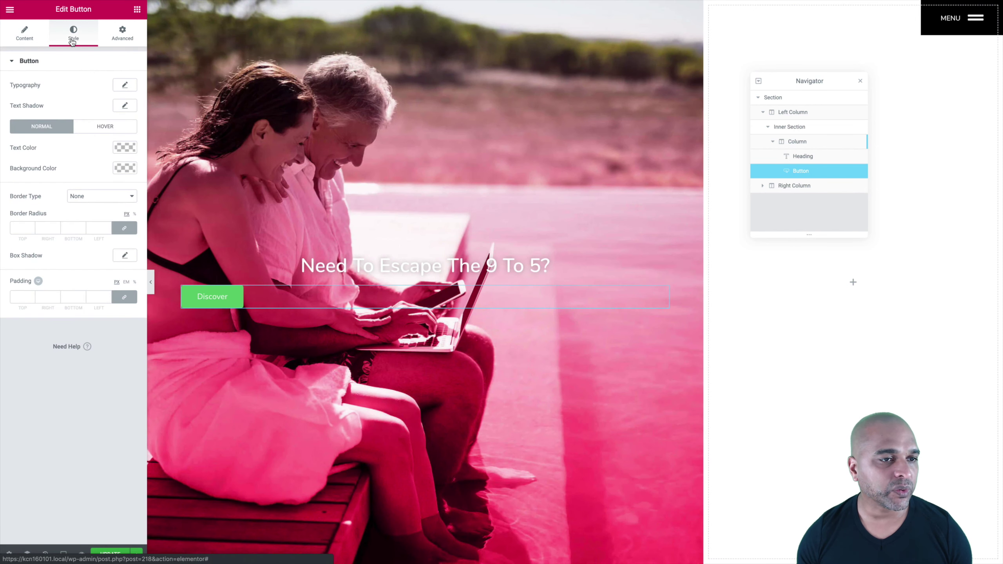
{"action": "left_click", "coordinate": [123, 148]}
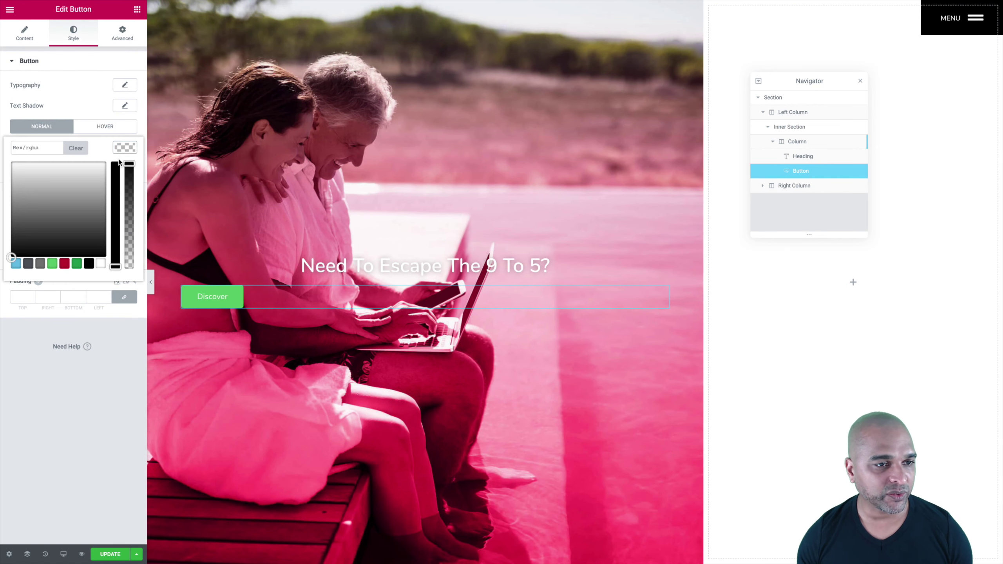
{"action": "left_click", "coordinate": [100, 263]}
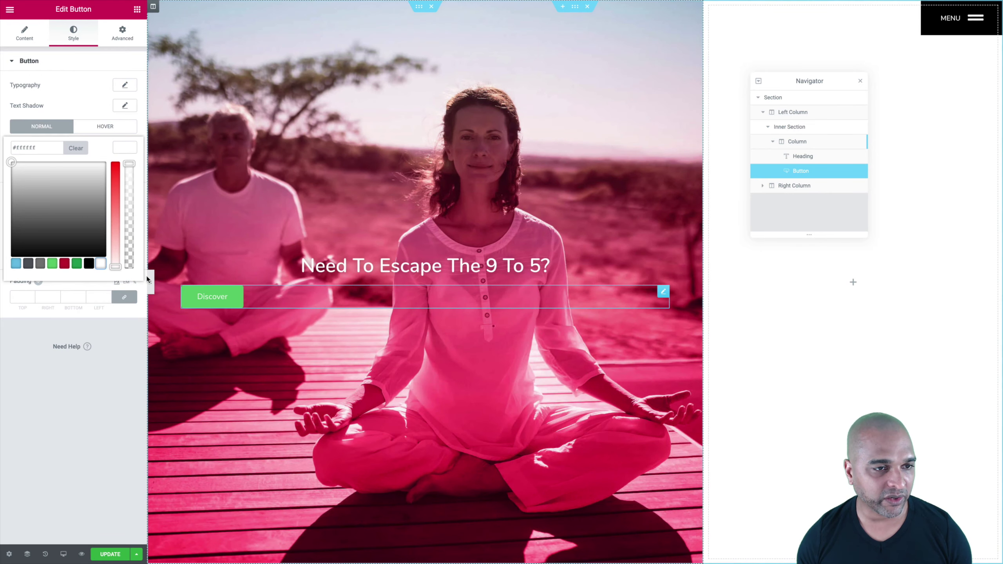
{"action": "left_click", "coordinate": [129, 154]}
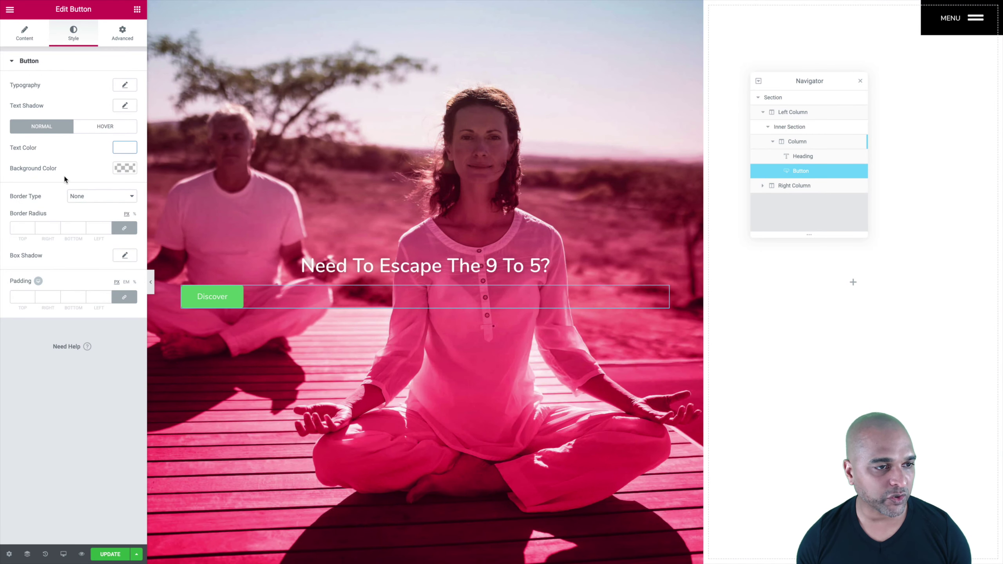
{"action": "left_click", "coordinate": [123, 169]}
{"action": "left_click", "coordinate": [88, 283]}
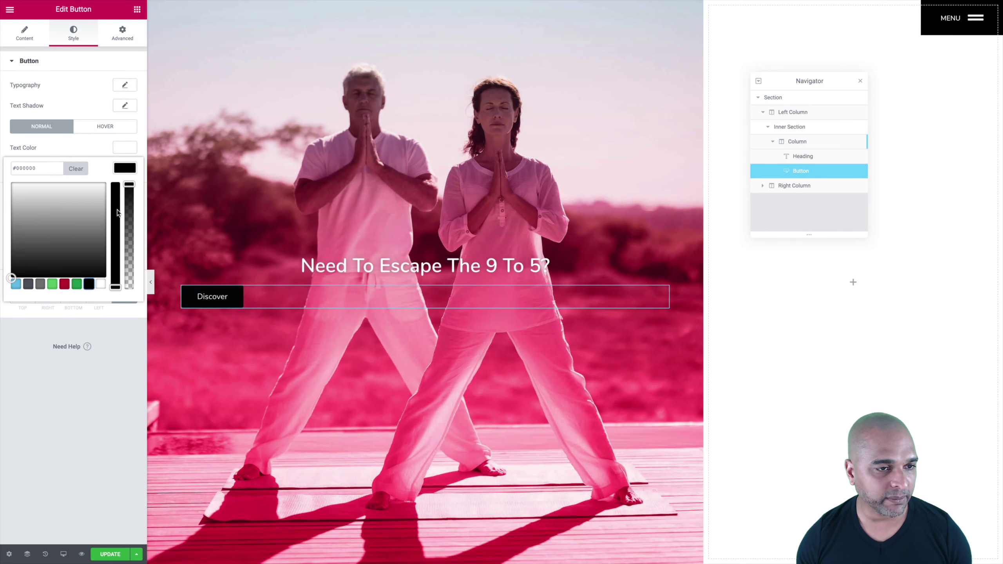
{"action": "left_click", "coordinate": [123, 170]}
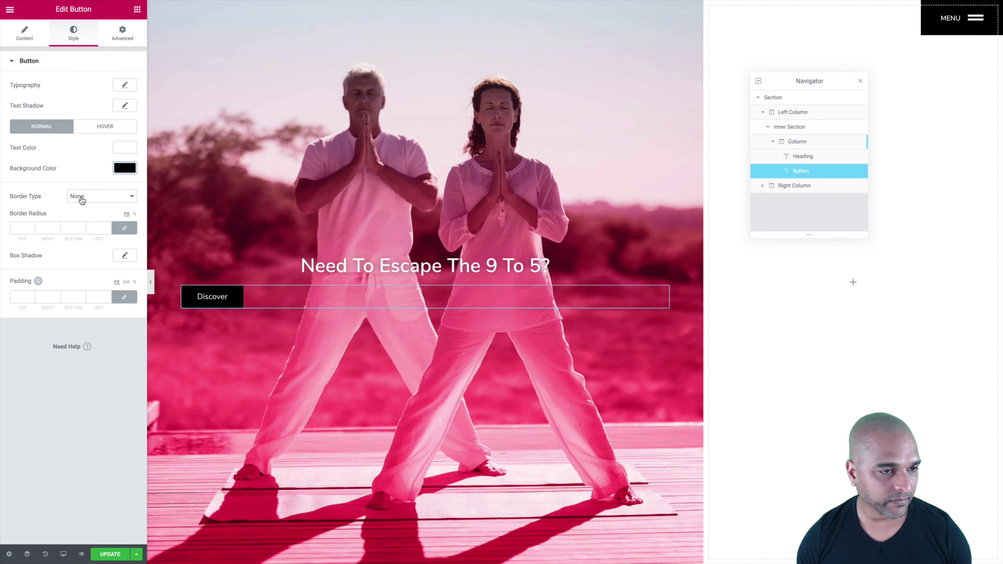
- Set the button's border radius to 0 and its padding to 12 px top and bottom and 70 px right and left
{"action": "left_click", "coordinate": [24, 228]}
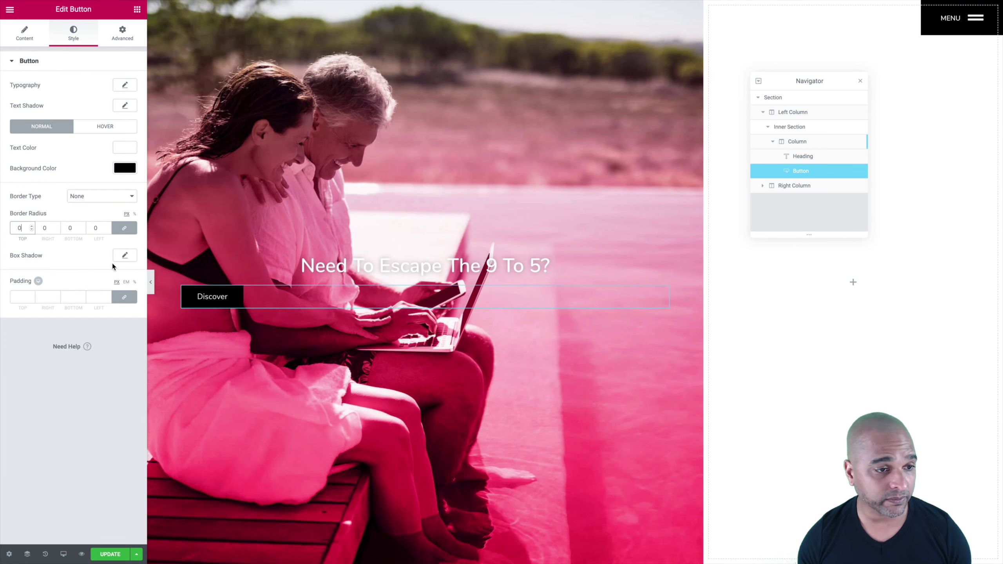
{"action": "left_click", "coordinate": [67, 260]}
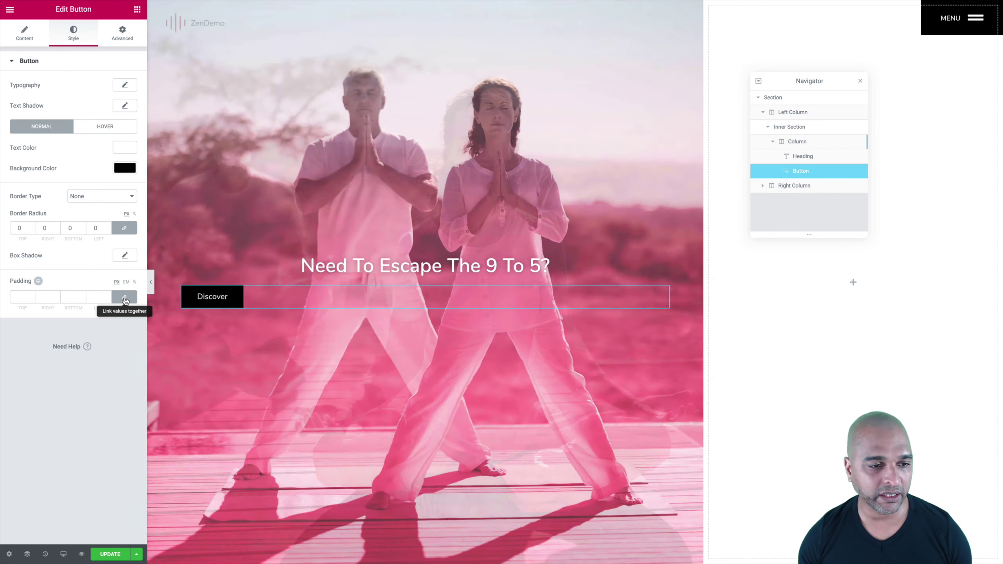
{"action": "left_click", "coordinate": [125, 301]}
{"action": "left_click", "coordinate": [20, 297]}
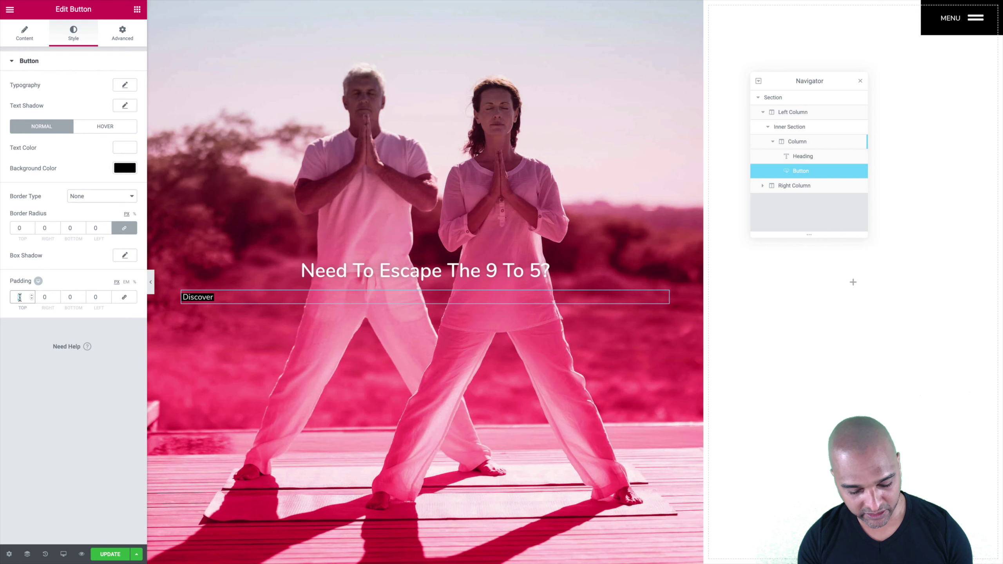
{"action": "type", "text": "12"}
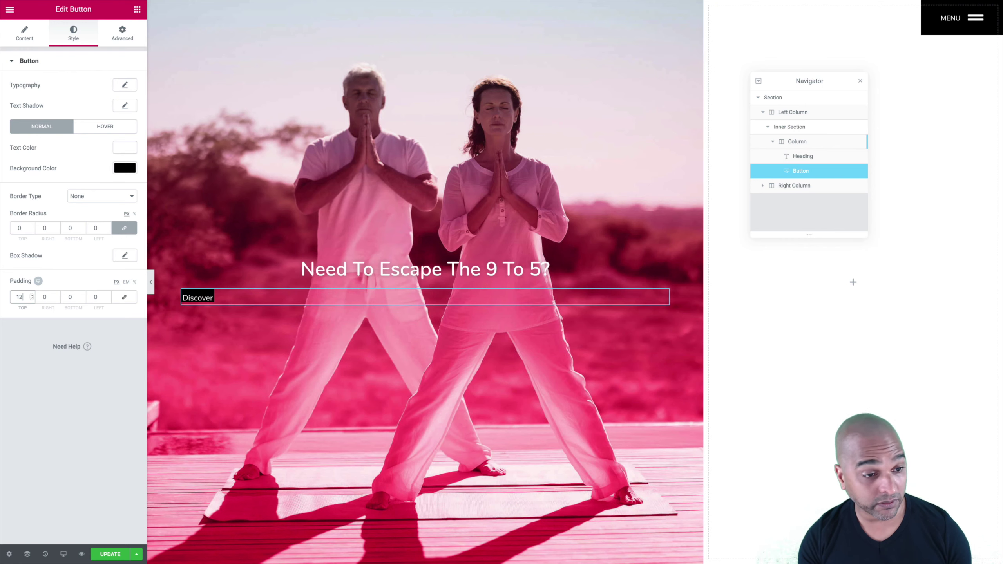
{"action": "key", "text": "Tab"}
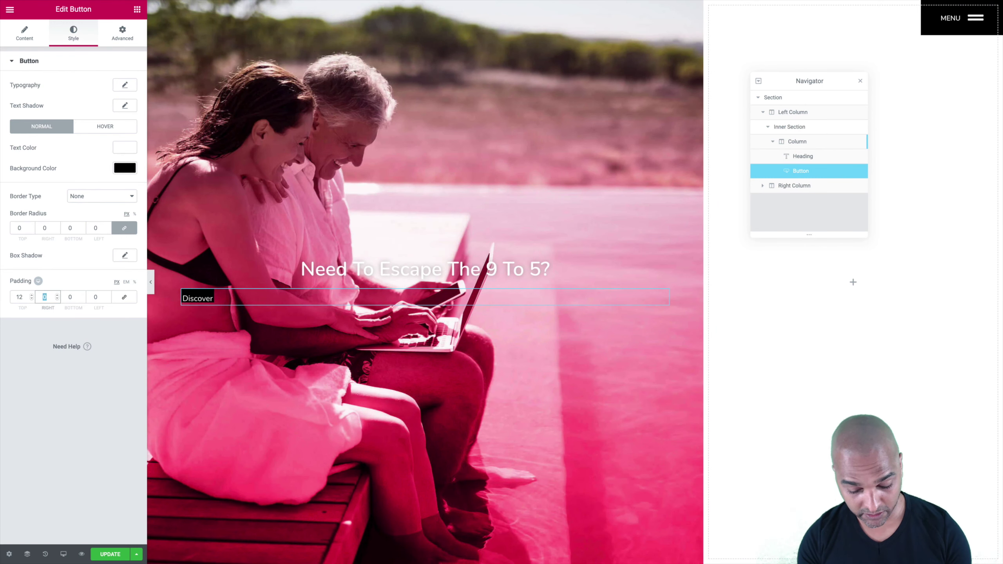
{"action": "type", "text": "70"}
{"action": "key", "text": "Tab"}
{"action": "type", "text": "12"}
{"action": "key", "text": "Tab"}
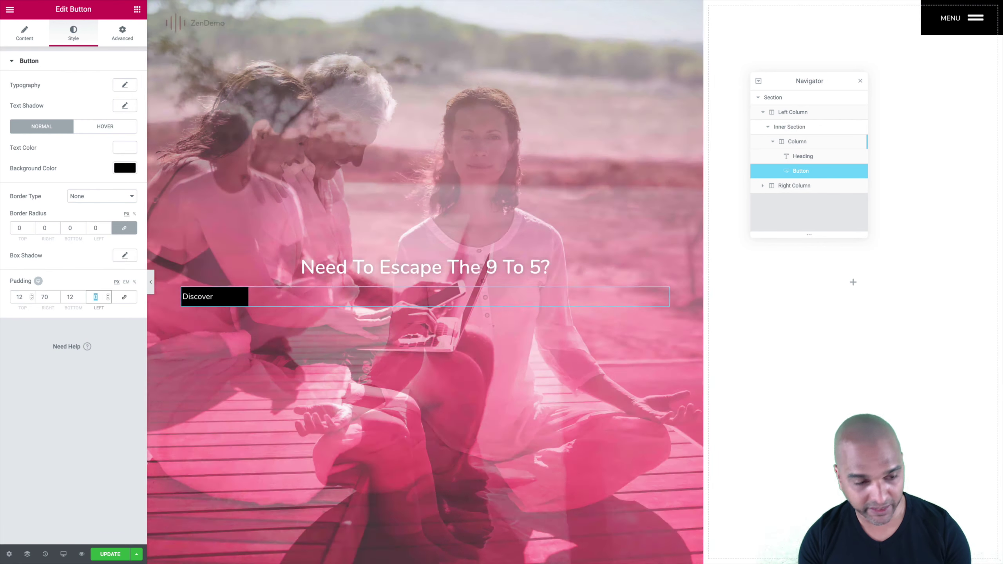
{"action": "type", "text": "70"}
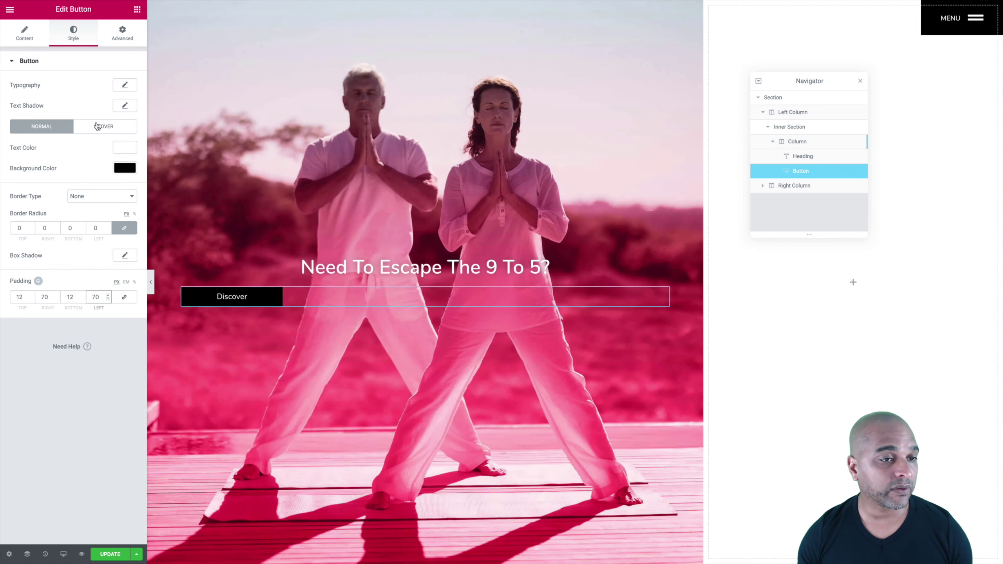
- Set the button's hover background color to white and its hover text color to the dark red swatch
{"action": "left_click", "coordinate": [103, 128]}
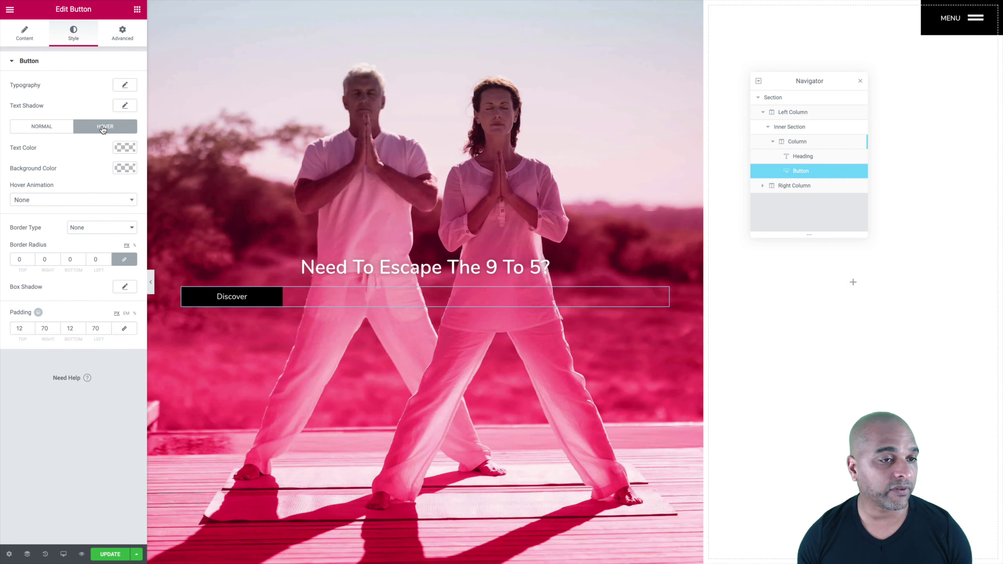
{"action": "left_click", "coordinate": [125, 169]}
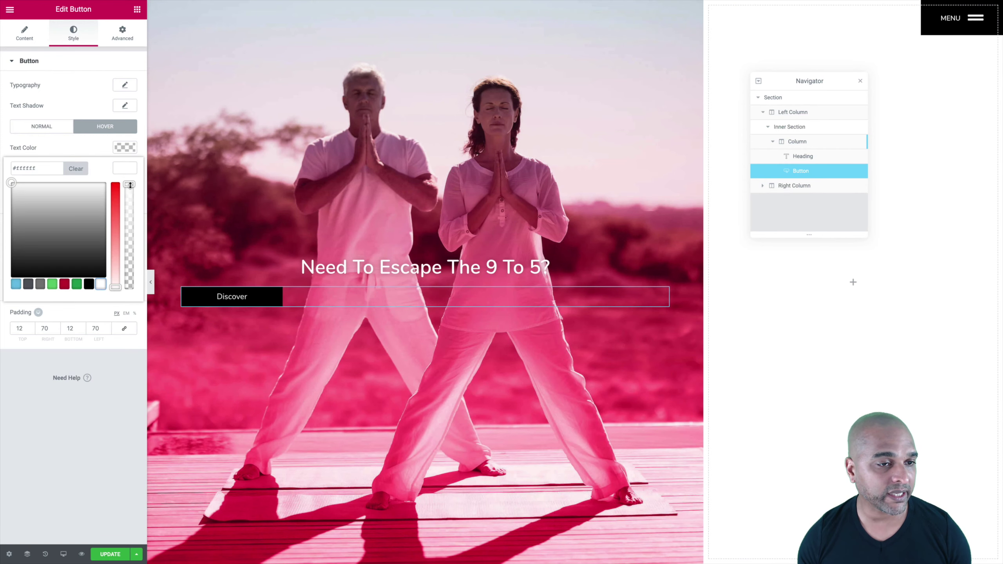
{"action": "left_click", "coordinate": [125, 169]}
{"action": "left_click", "coordinate": [124, 147]}
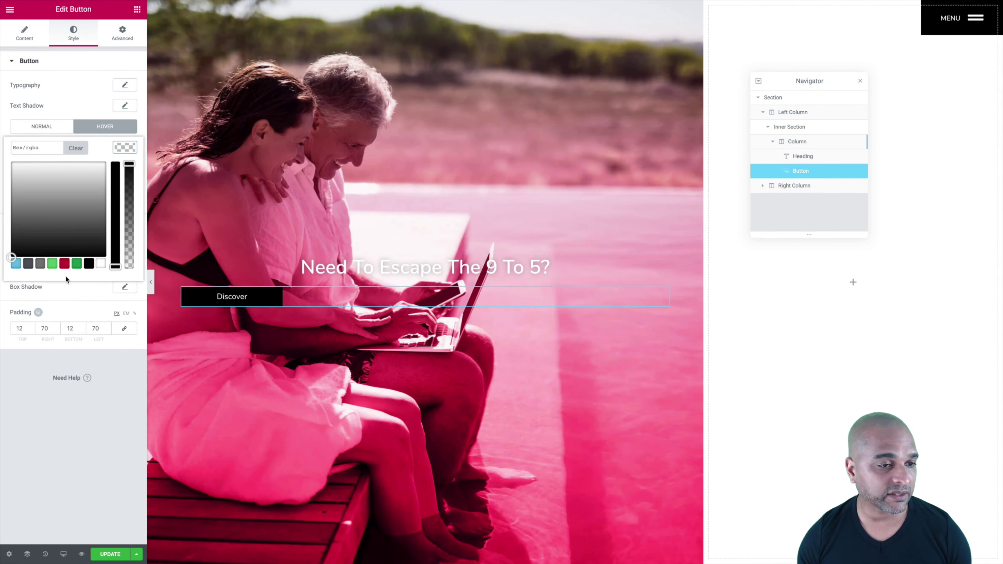
{"action": "left_click", "coordinate": [63, 265]}
{"action": "left_click", "coordinate": [121, 151]}
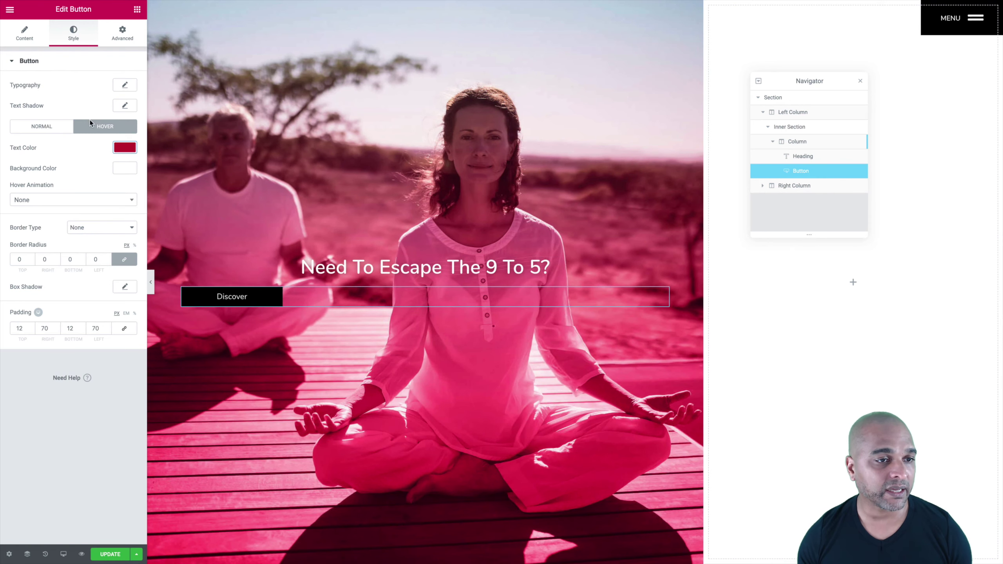
- Apply the Sink hover animation to the Discover button and align the button to the center
{"action": "left_click", "coordinate": [40, 201]}
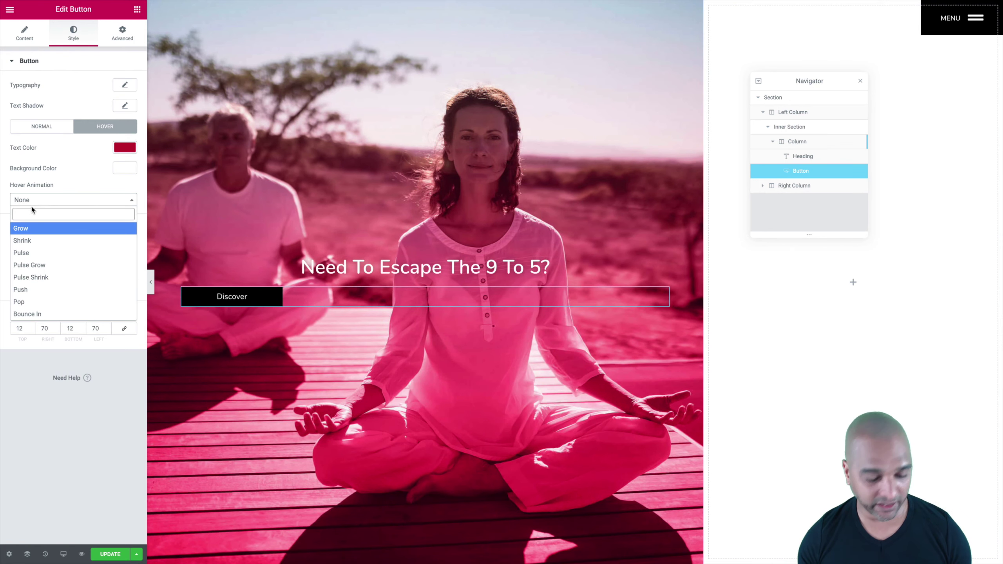
{"action": "type", "text": "sin"}
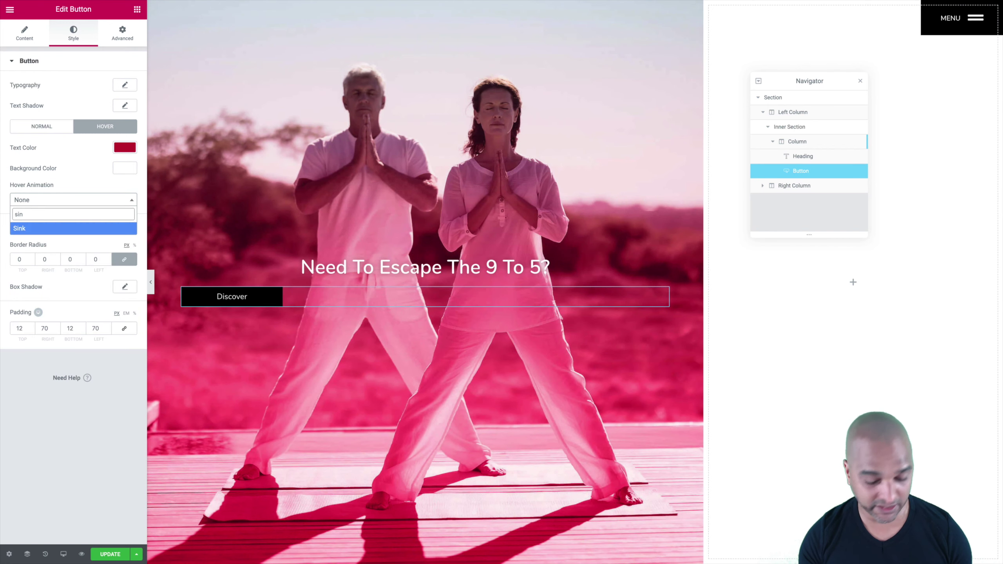
{"action": "left_click", "coordinate": [25, 228]}
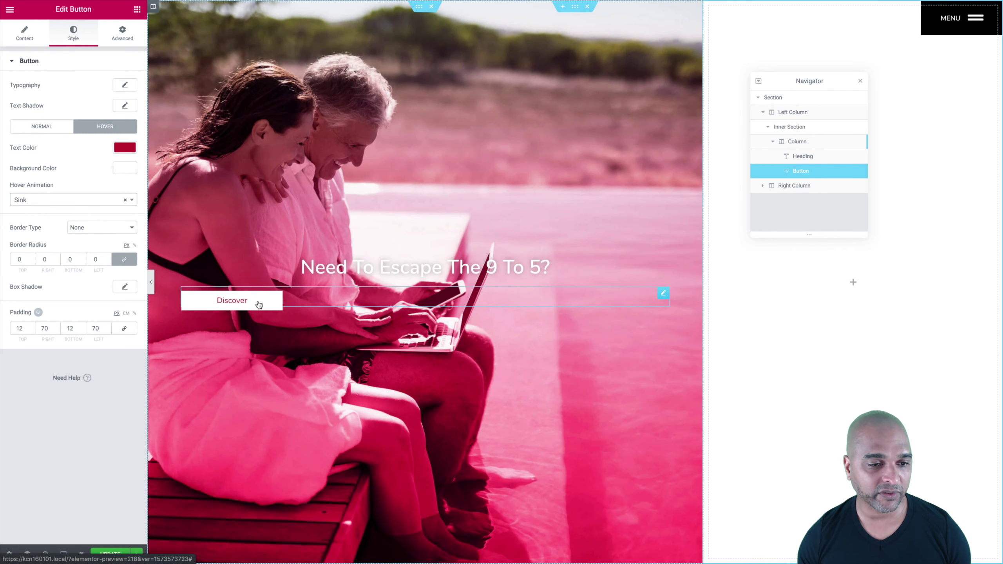
{"action": "left_click", "coordinate": [25, 36]}
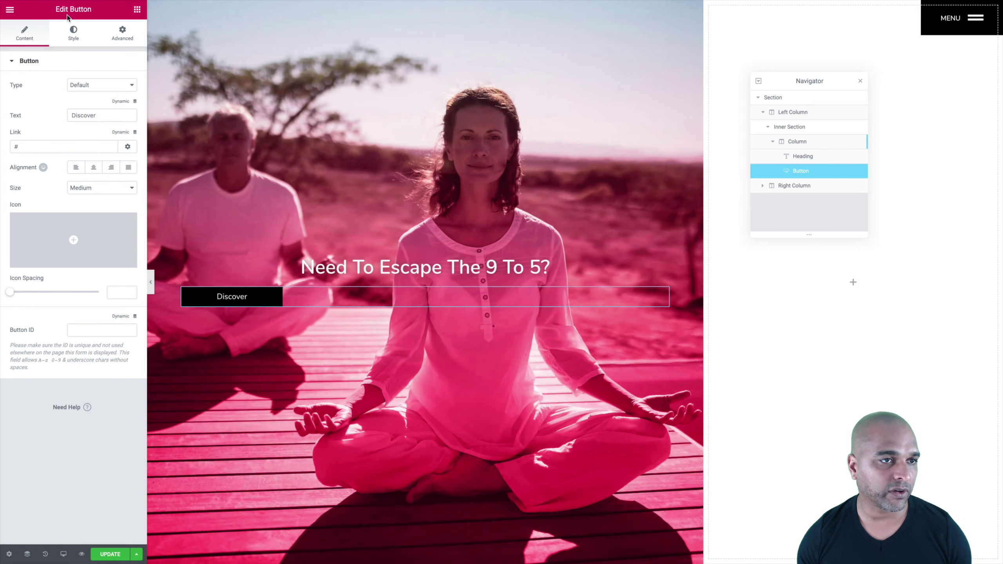
{"action": "left_click", "coordinate": [93, 170]}
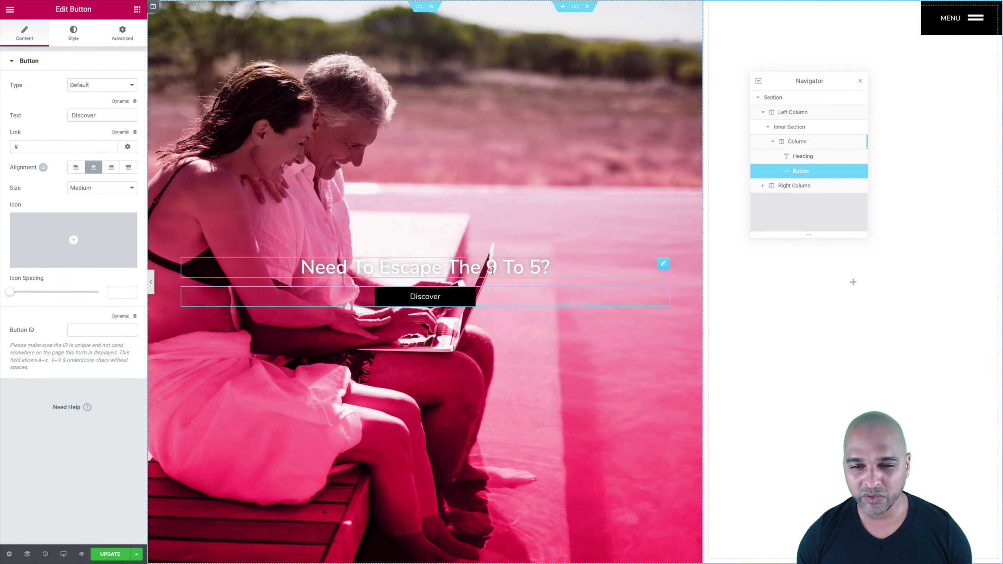
- Set the heading's font size to 50 px and update the page
{"action": "left_click", "coordinate": [385, 264]}
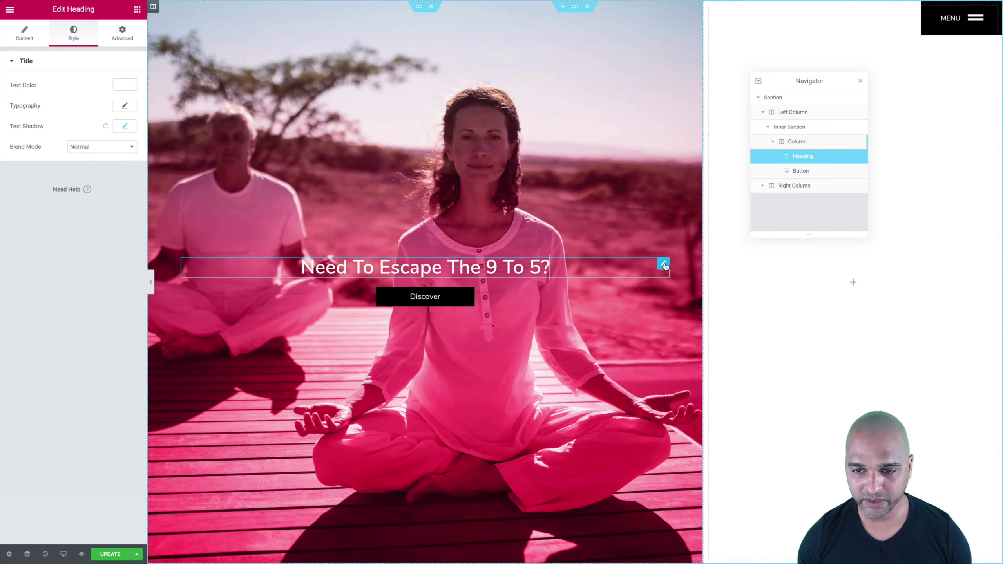
{"action": "left_click", "coordinate": [124, 106]}
{"action": "left_click", "coordinate": [110, 166]}
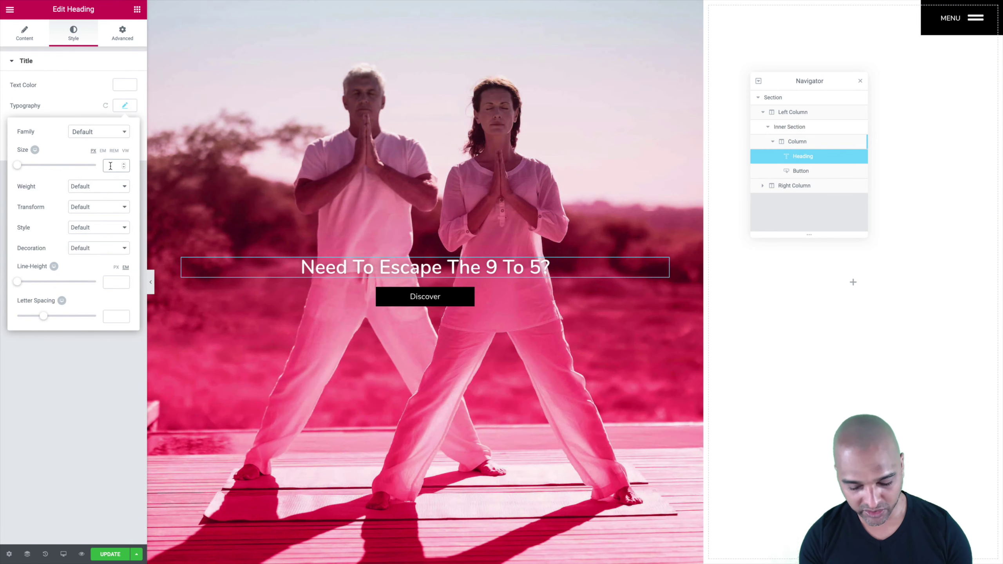
{"action": "type", "text": "50"}
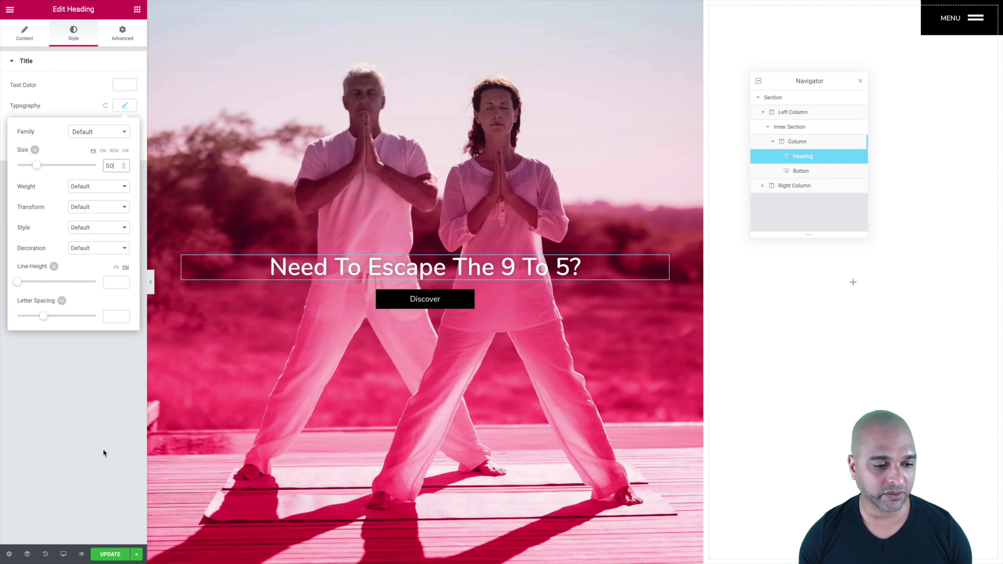
{"action": "left_click", "coordinate": [102, 553]}
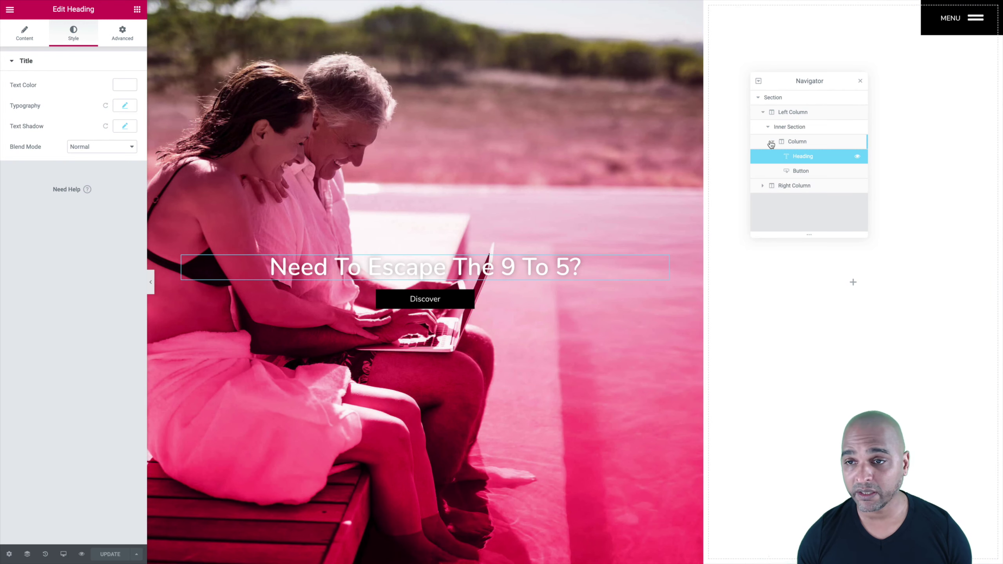
- Move the Navigator clear of the empty right column and add an Inner Section widget to that column
{"action": "left_click", "coordinate": [763, 113]}
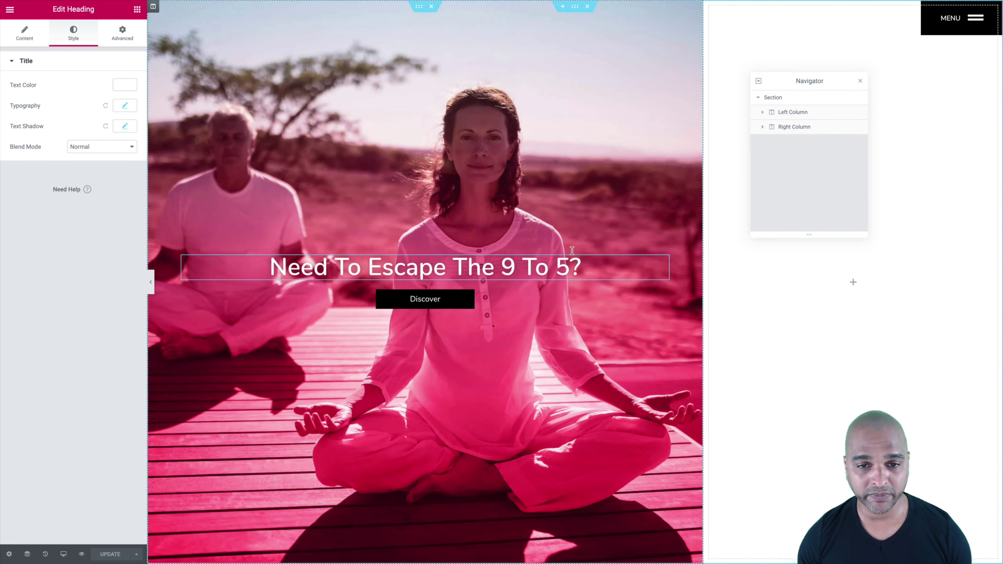
{"action": "left_click", "coordinate": [763, 128]}
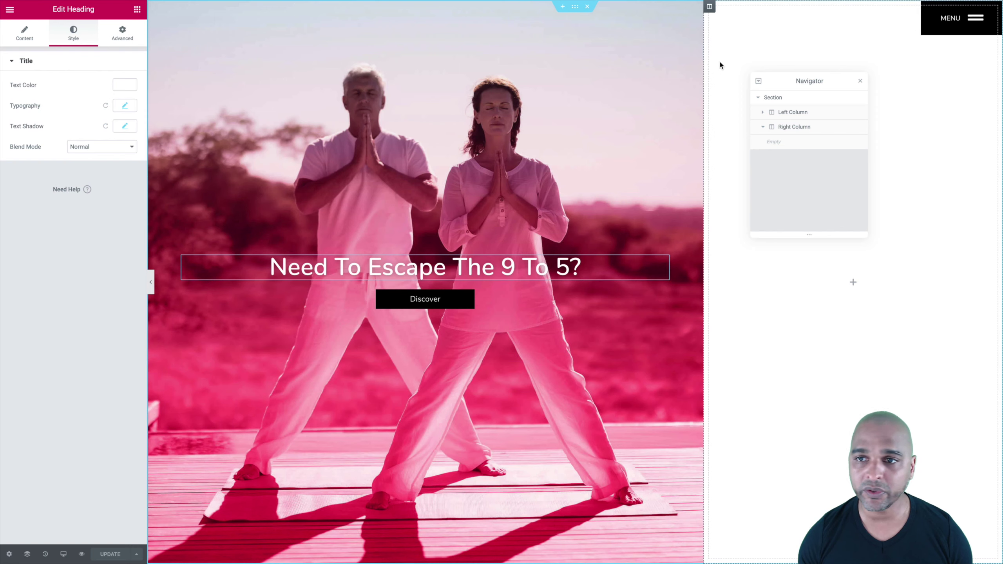
{"action": "left_click_drag", "start_coordinate": [787, 81], "coordinate": [239, 60]}
{"action": "left_click", "coordinate": [139, 9]}
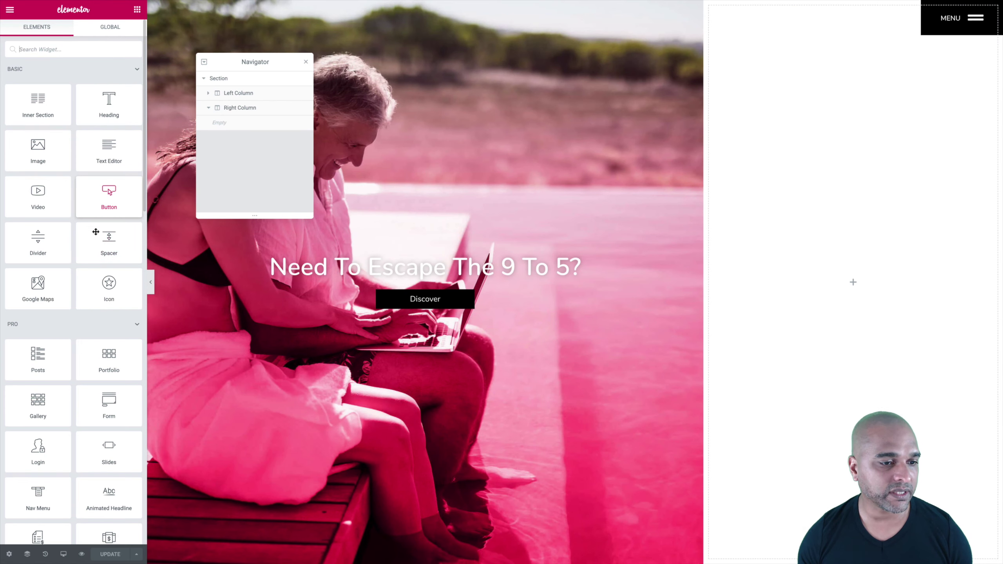
{"action": "left_click_drag", "start_coordinate": [59, 110], "coordinate": [830, 204]}
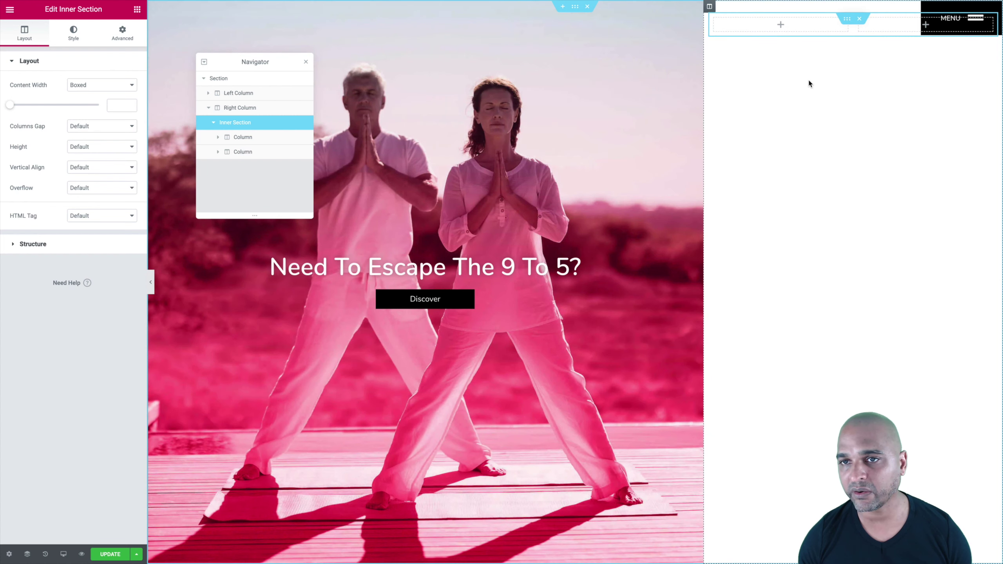
- Set the Right Column's margin and padding to 0 on all sides
{"action": "left_click", "coordinate": [235, 111]}
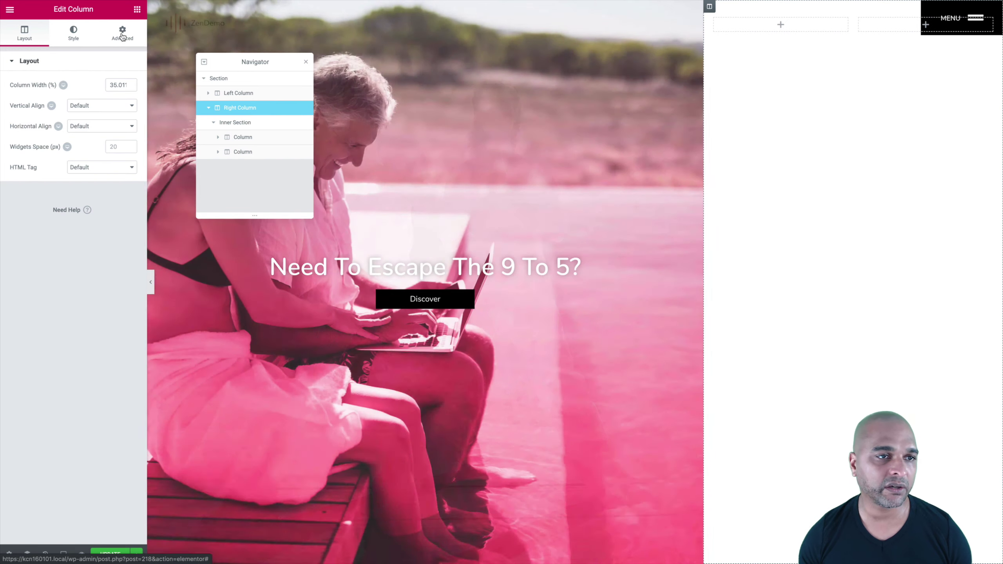
{"action": "left_click", "coordinate": [122, 34]}
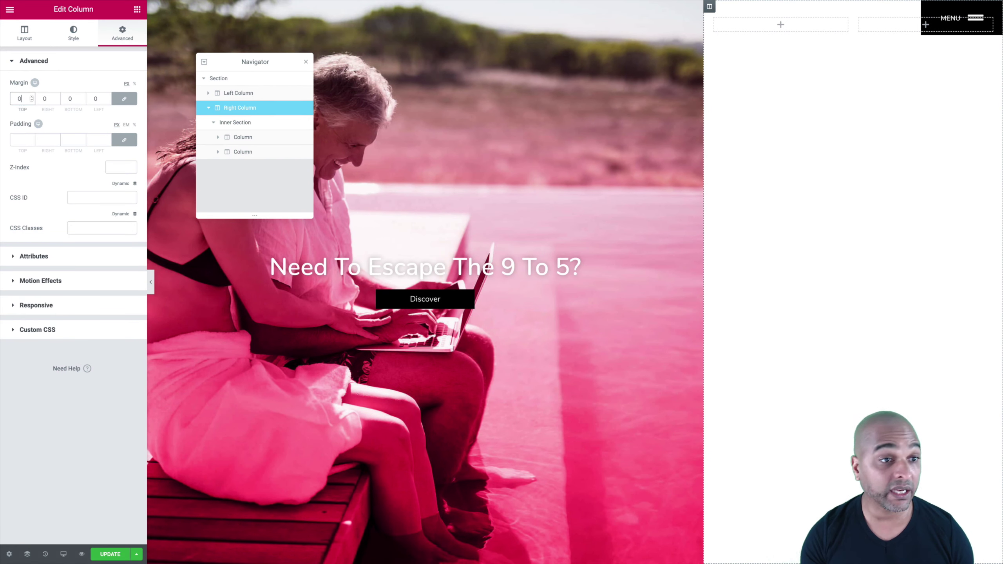
{"action": "left_click", "coordinate": [18, 139]}
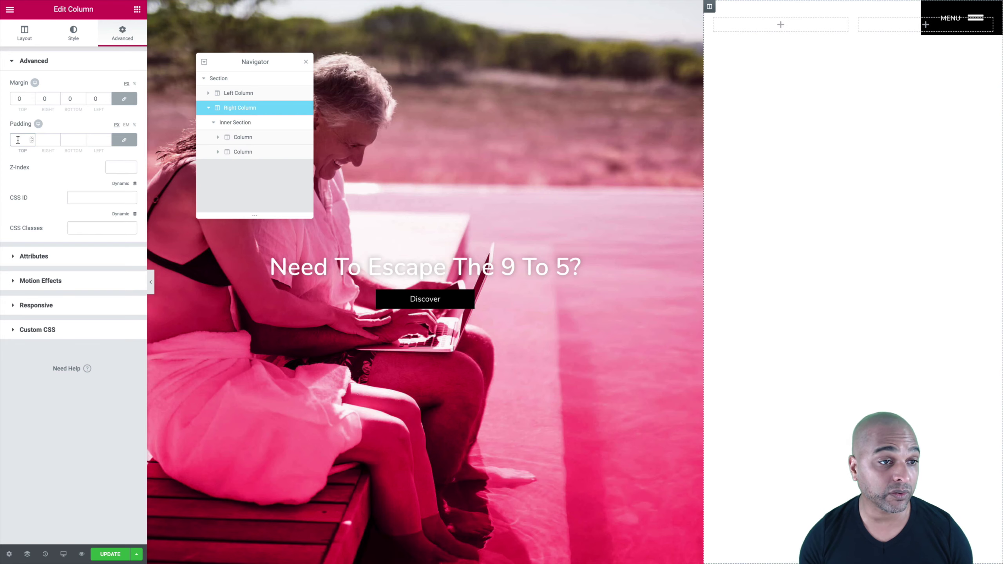
{"action": "type", "text": "0"}
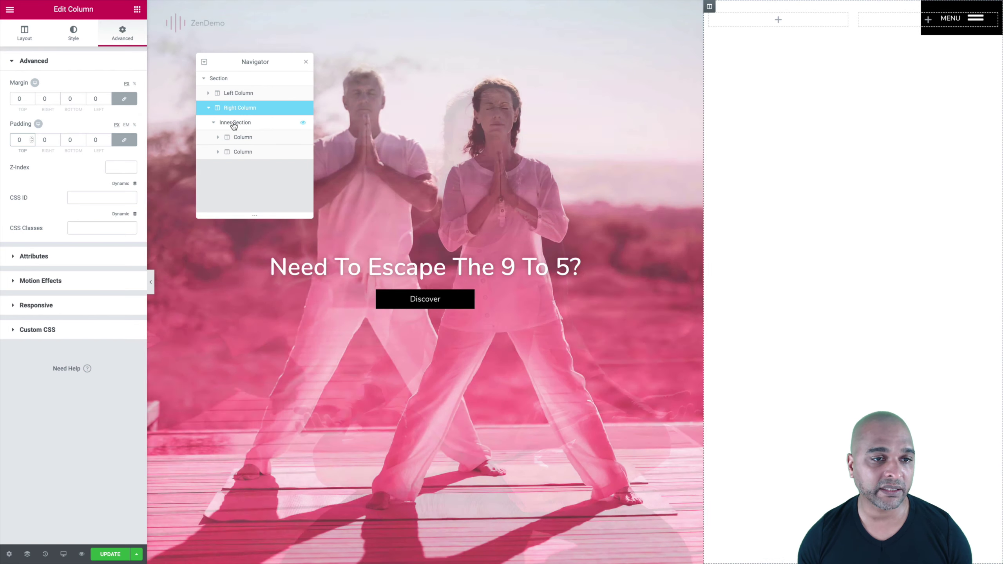
- Set the top and bottom margins of the right column's inner section to 0 and delete its second column
{"action": "left_click", "coordinate": [236, 124]}
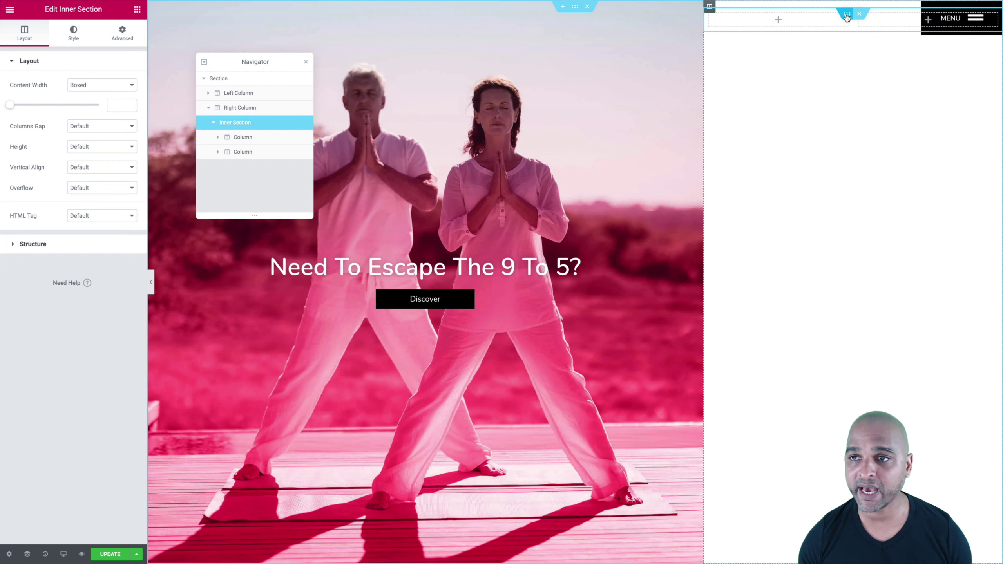
{"action": "left_click", "coordinate": [122, 34]}
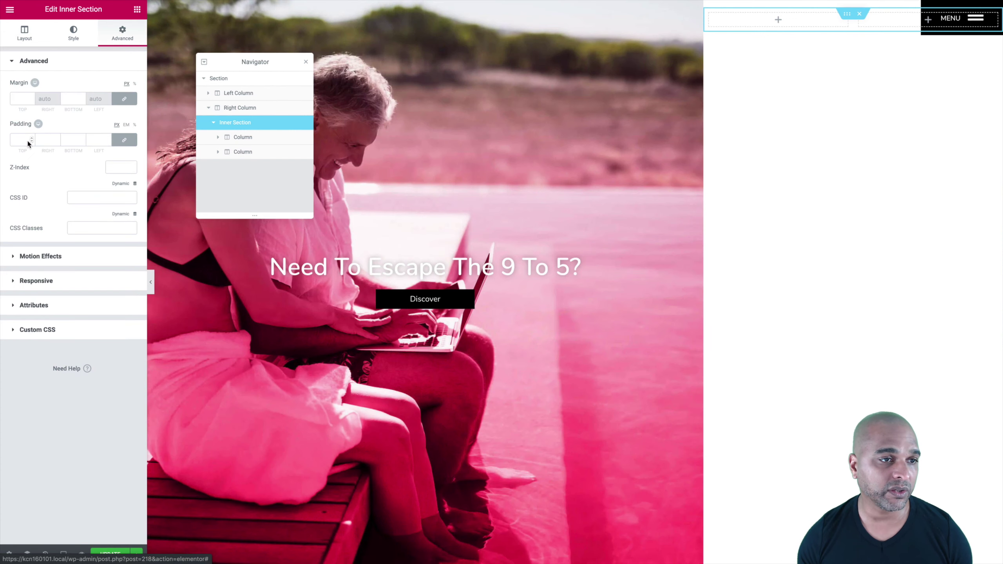
{"action": "left_click", "coordinate": [24, 96]}
{"action": "type", "text": "0"}
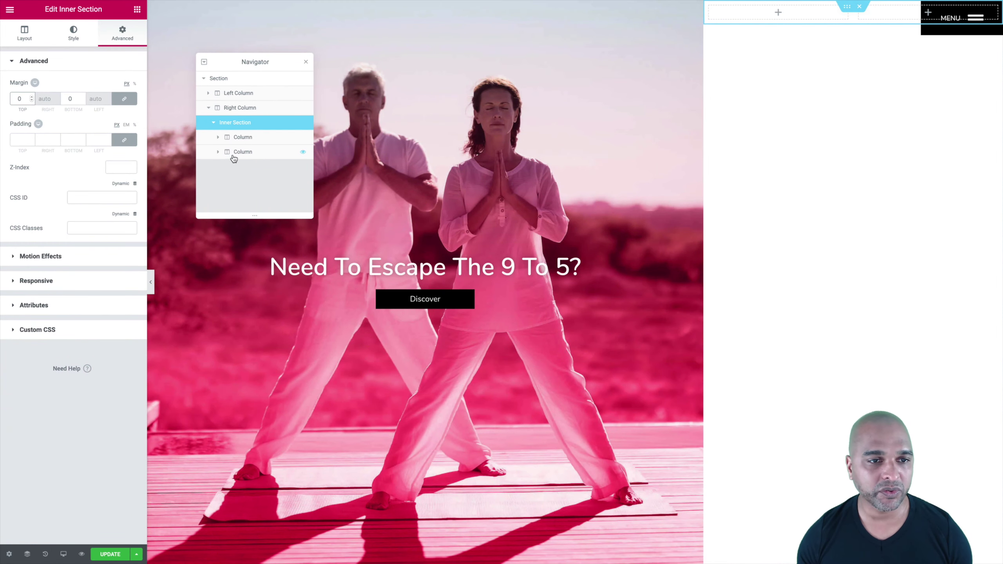
{"action": "right_click", "coordinate": [241, 152]}
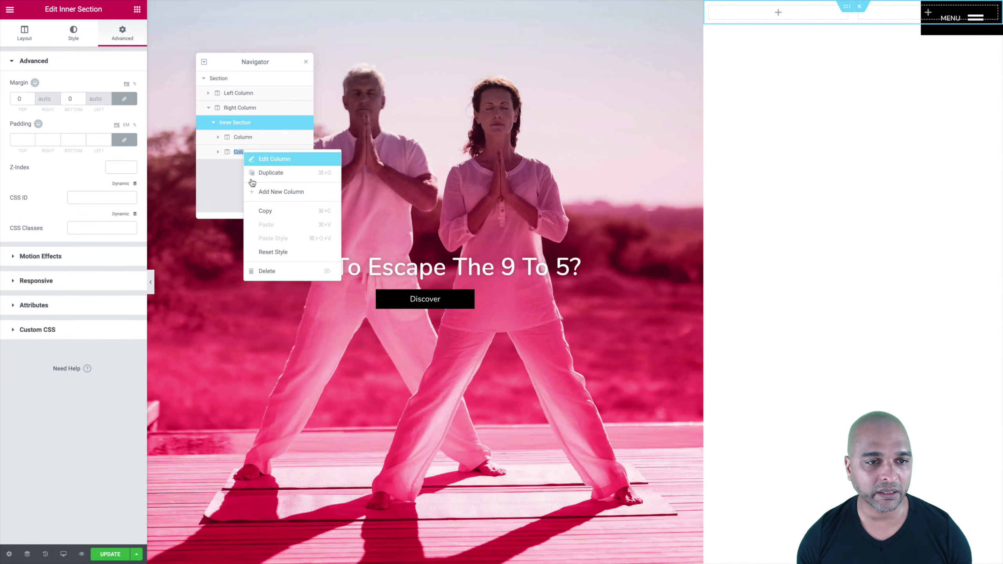
{"action": "left_click", "coordinate": [267, 271]}
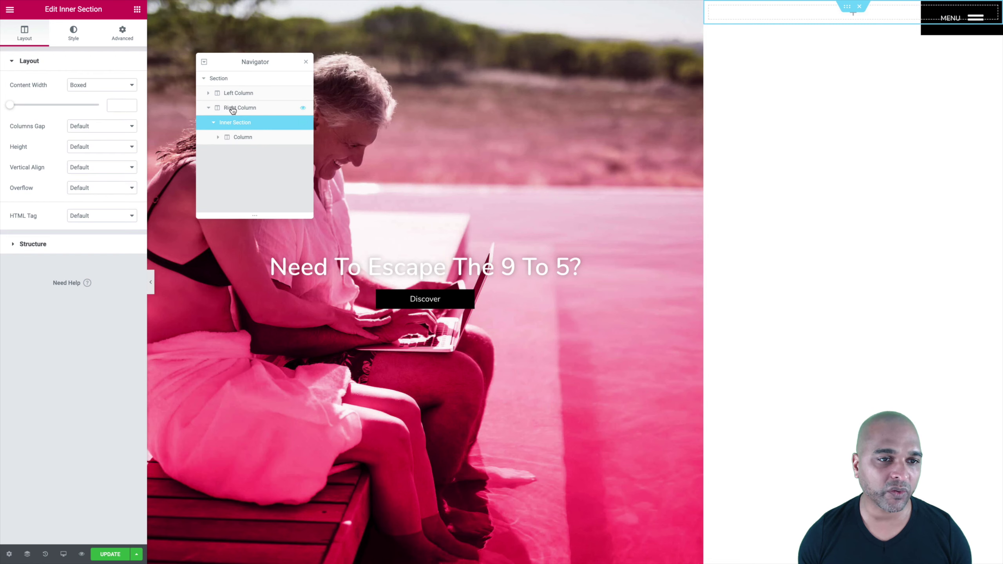
- Give the right inner section's column the custom CSS selector {height:50vh;}
{"action": "left_click", "coordinate": [242, 138]}
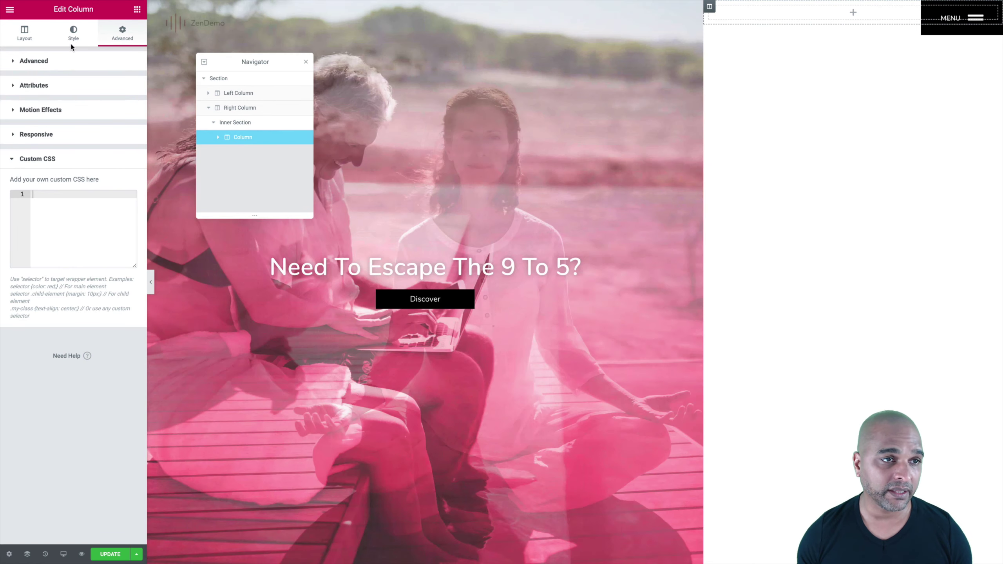
{"action": "left_click", "coordinate": [54, 159]}
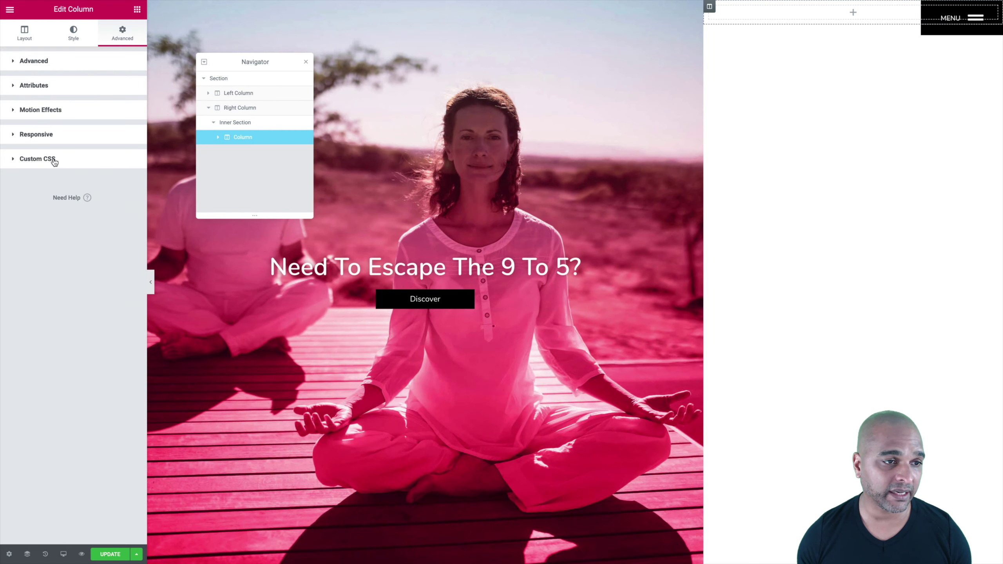
{"action": "left_click", "coordinate": [54, 160]}
{"action": "left_click", "coordinate": [52, 160]}
{"action": "left_click", "coordinate": [53, 160]}
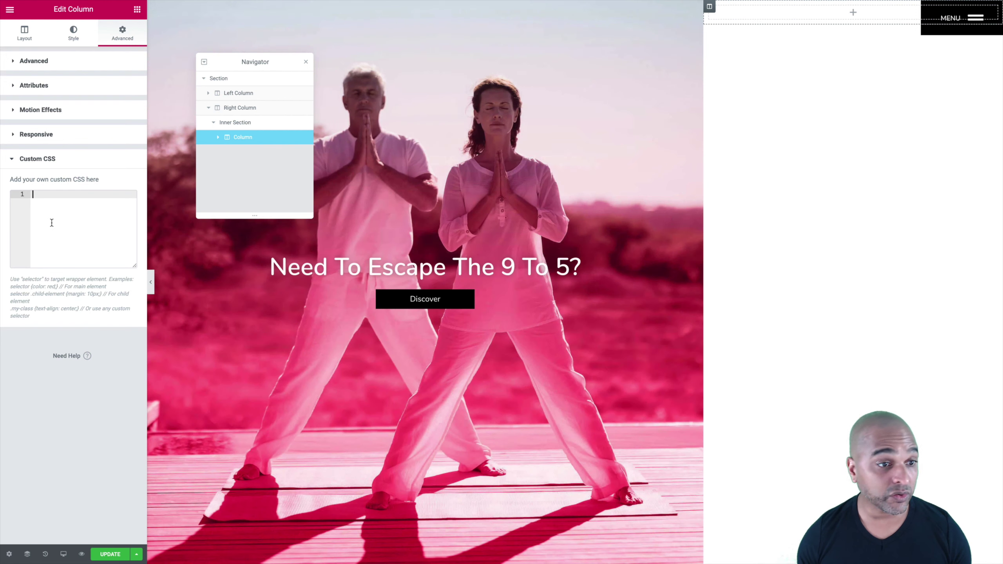
{"action": "left_click", "coordinate": [51, 222]}
{"action": "type", "text": "selector {height:50vh;}"}
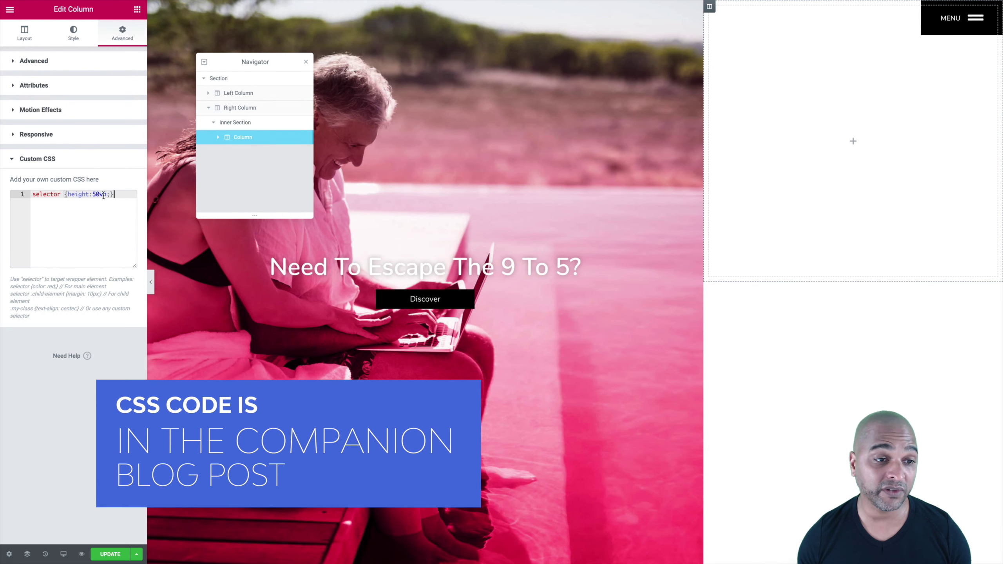
{"action": "type", "text": ";"}
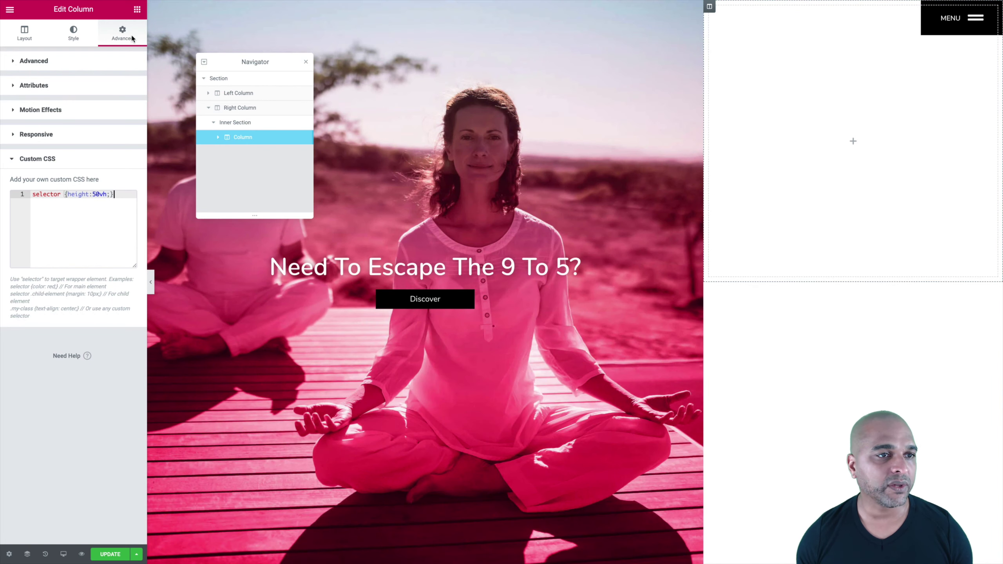
- Set the right inner column's background to Classic with bg-15.jpg, the poolside legs photo, from the media library
{"action": "left_click", "coordinate": [76, 39]}
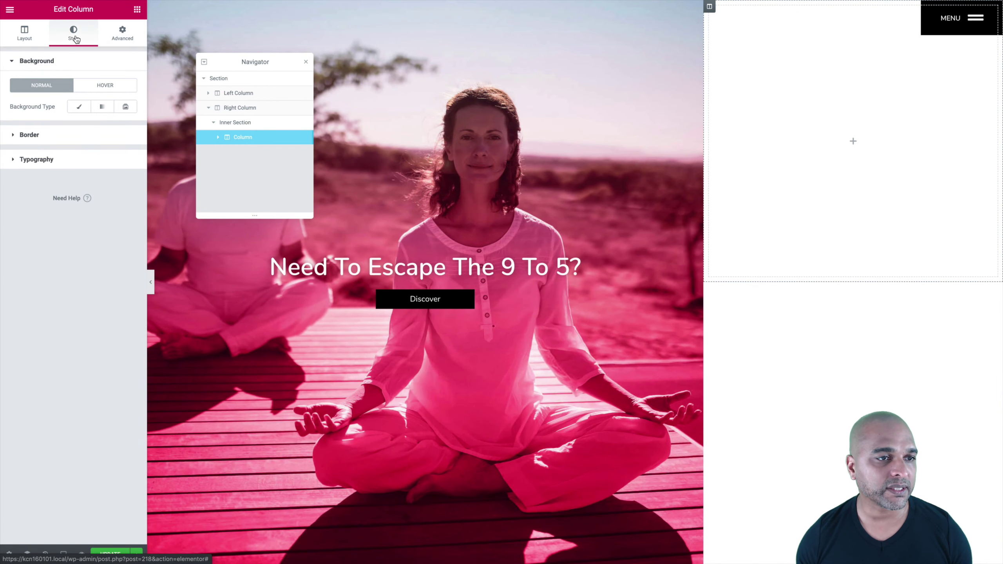
{"action": "left_click", "coordinate": [79, 107]}
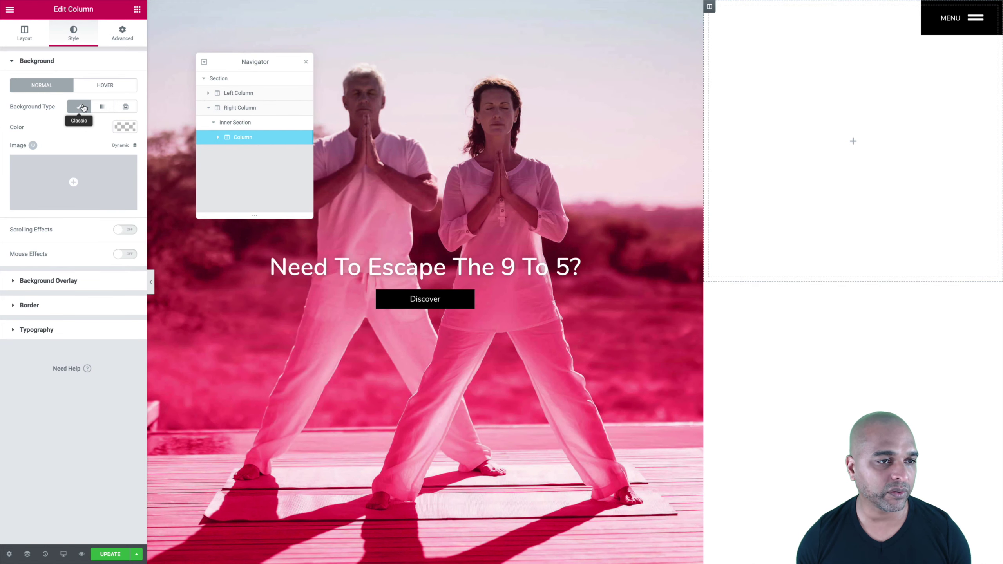
{"action": "left_click", "coordinate": [47, 177]}
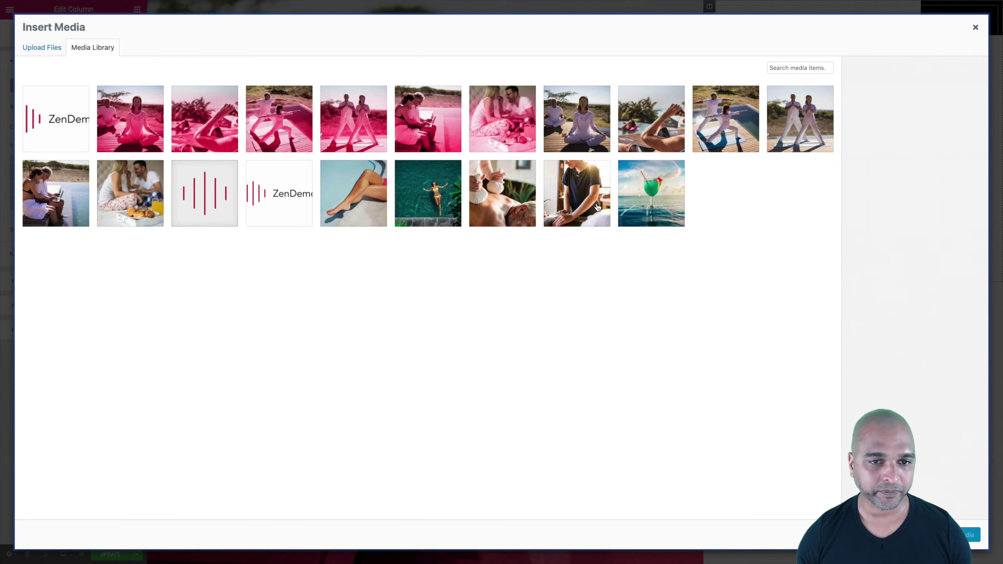
{"action": "left_click", "coordinate": [363, 194]}
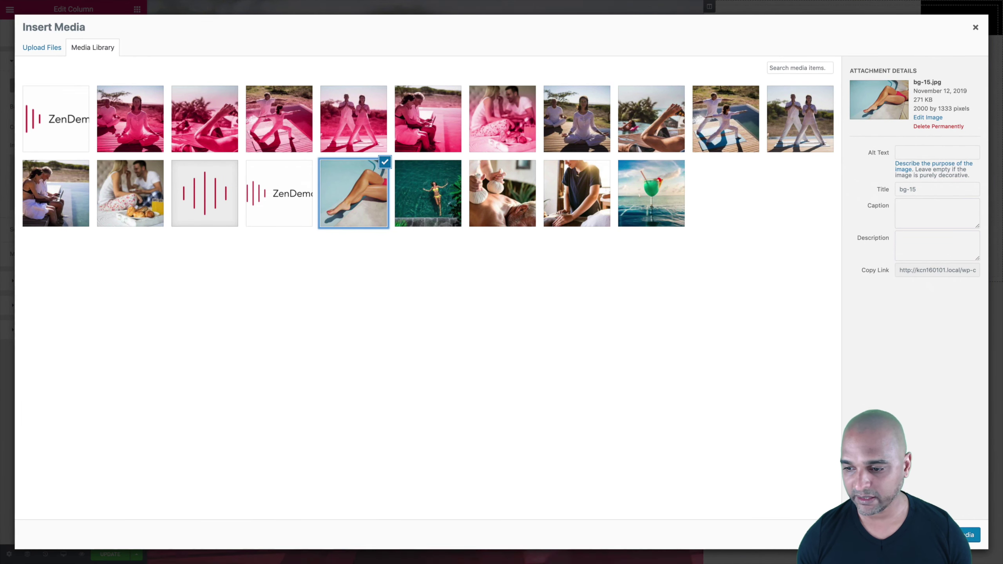
{"action": "left_click", "coordinate": [969, 534]}
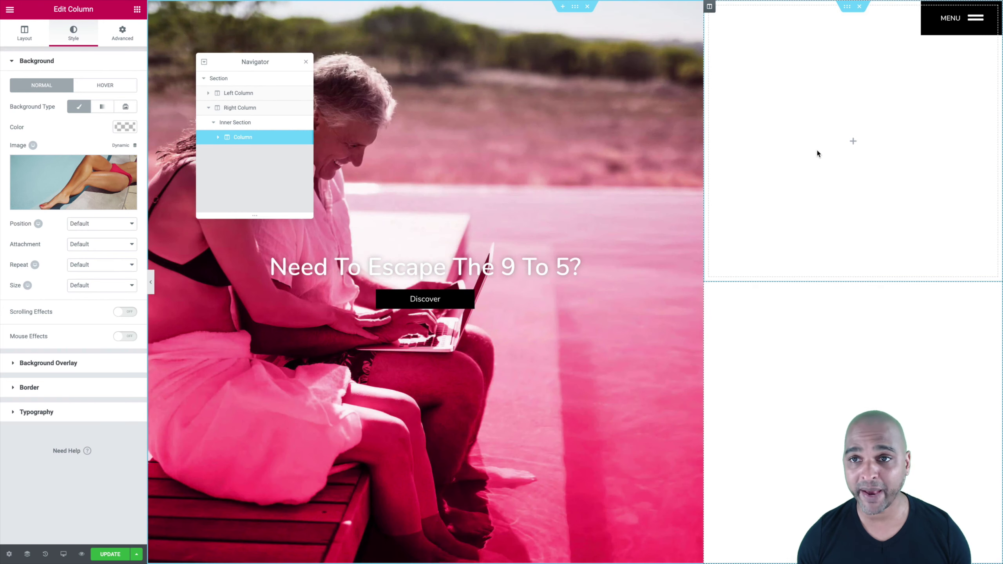
- Add a Heading widget to the right inner section's column
{"action": "left_click", "coordinate": [137, 10]}
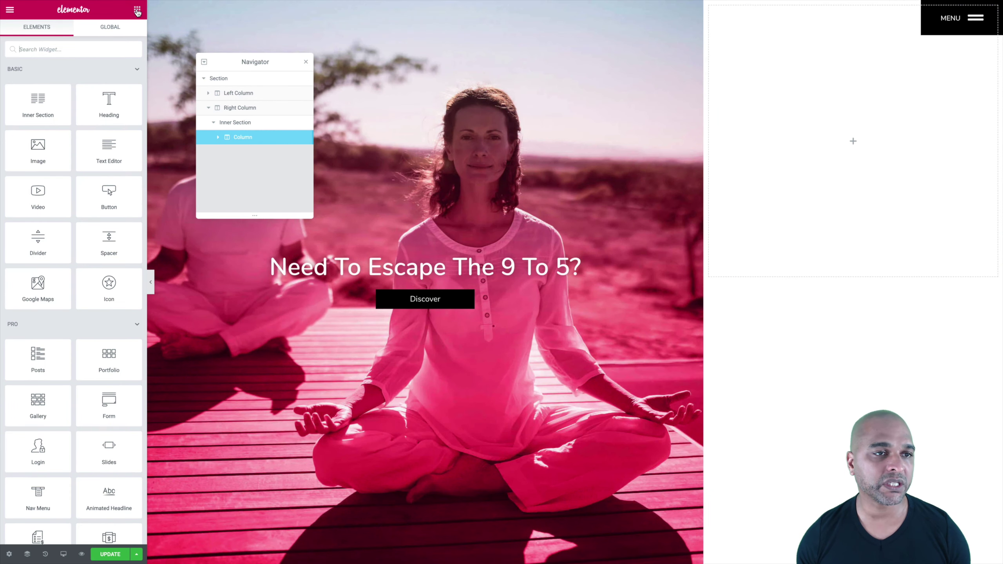
{"action": "left_click_drag", "start_coordinate": [107, 103], "coordinate": [849, 150]}
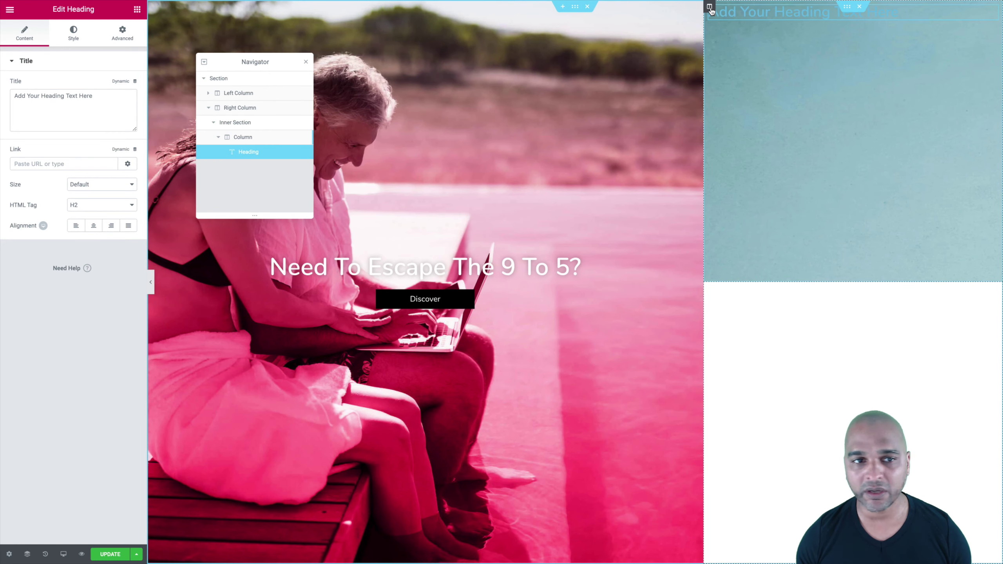
- Set the vertical alignment of the column holding the new heading to Middle and its padding to 50 px on all sides
{"action": "left_click", "coordinate": [709, 7]}
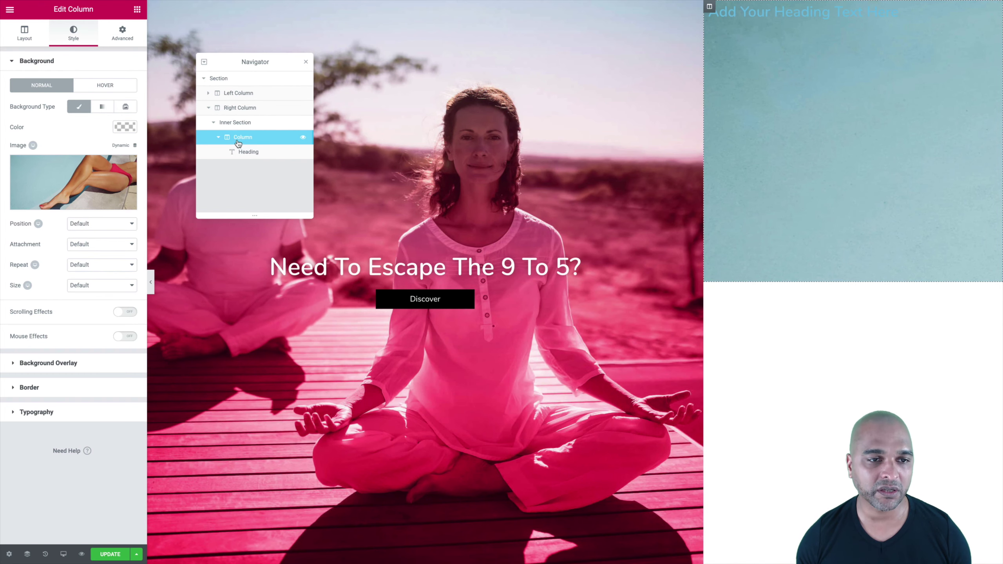
{"action": "left_click_drag", "start_coordinate": [243, 63], "coordinate": [297, 103]}
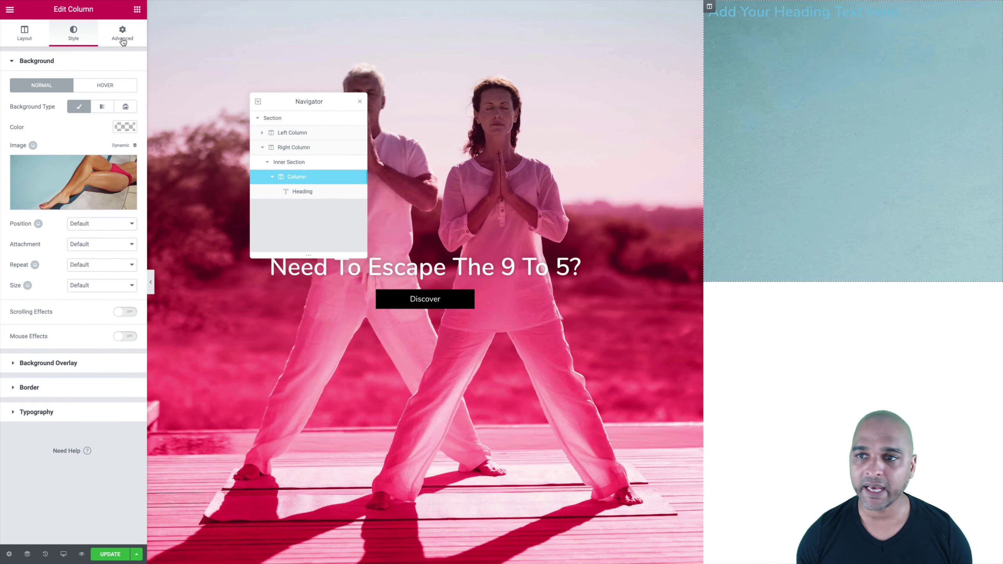
{"action": "left_click", "coordinate": [21, 42]}
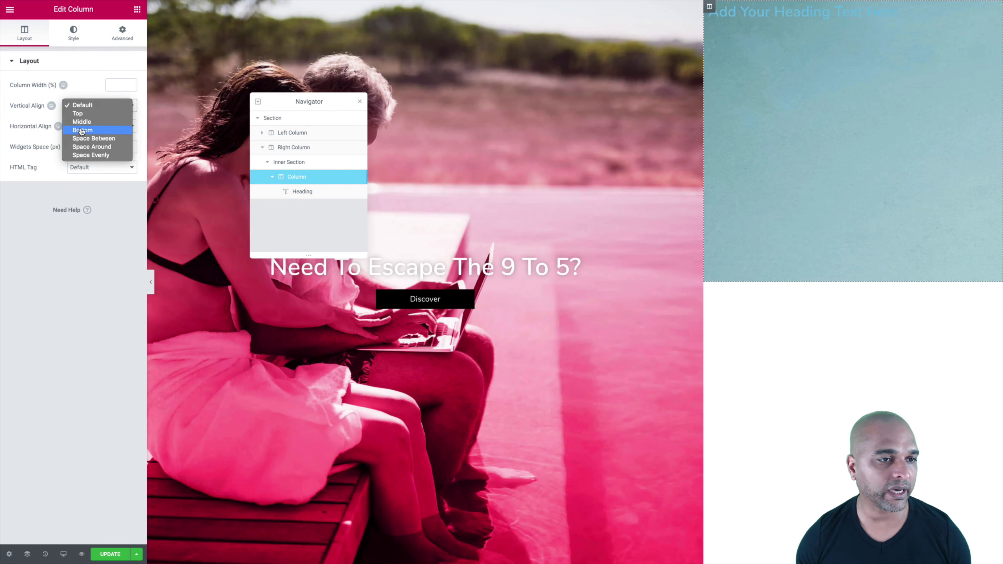
{"action": "left_click", "coordinate": [81, 123]}
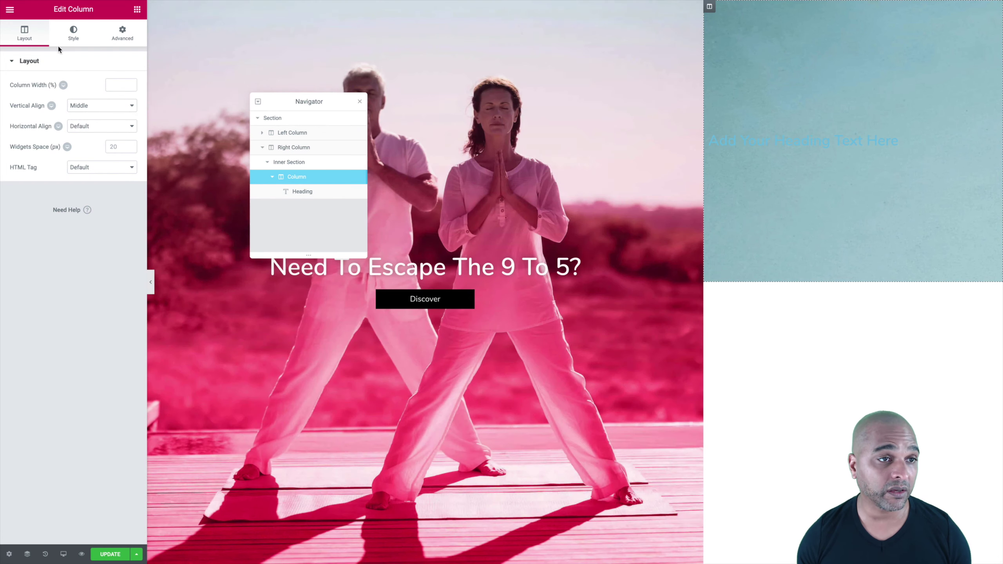
{"action": "left_click", "coordinate": [120, 43]}
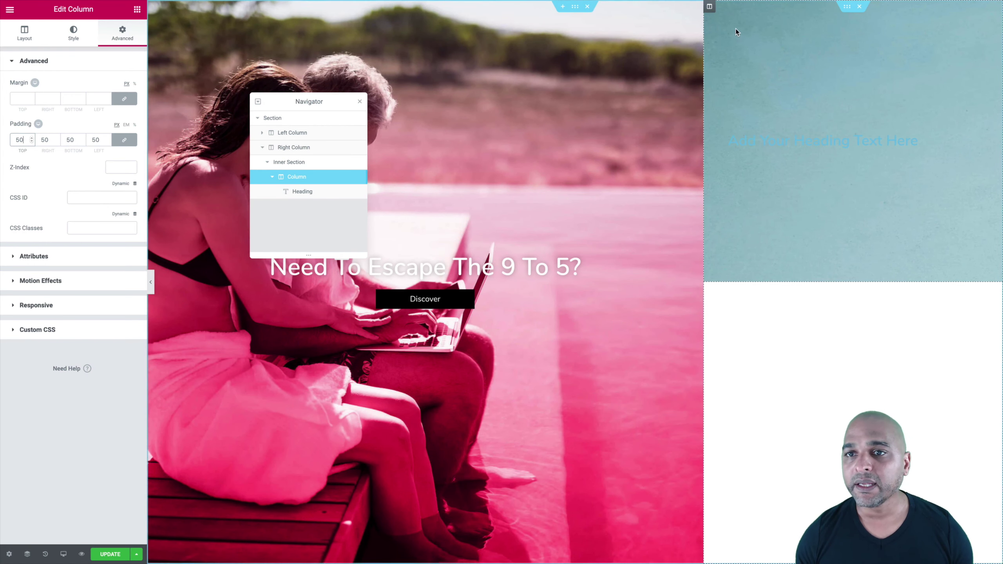
- Set the right inner column's background image to No-repeat and its size to Cover
{"action": "left_click", "coordinate": [73, 39]}
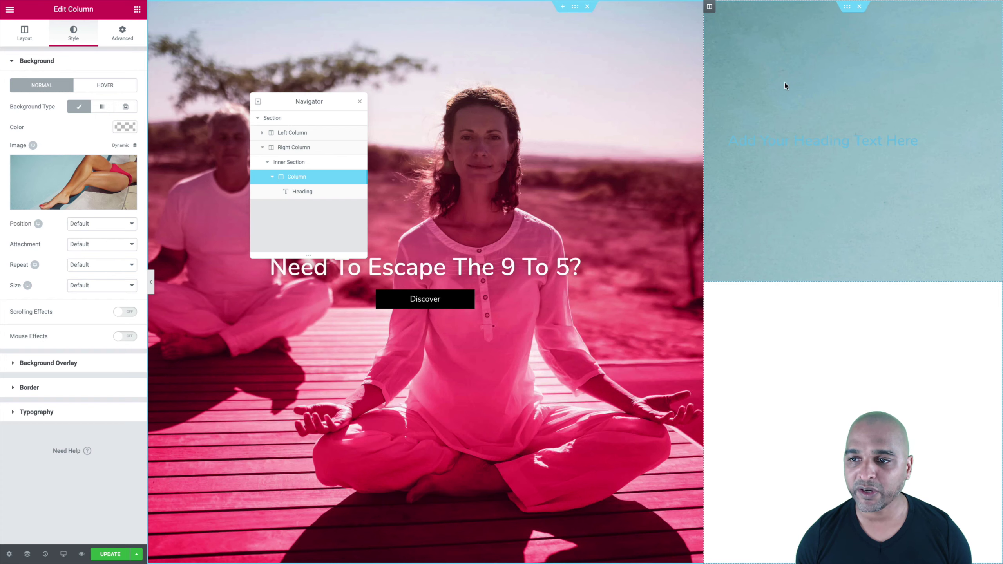
{"action": "left_click", "coordinate": [81, 266]}
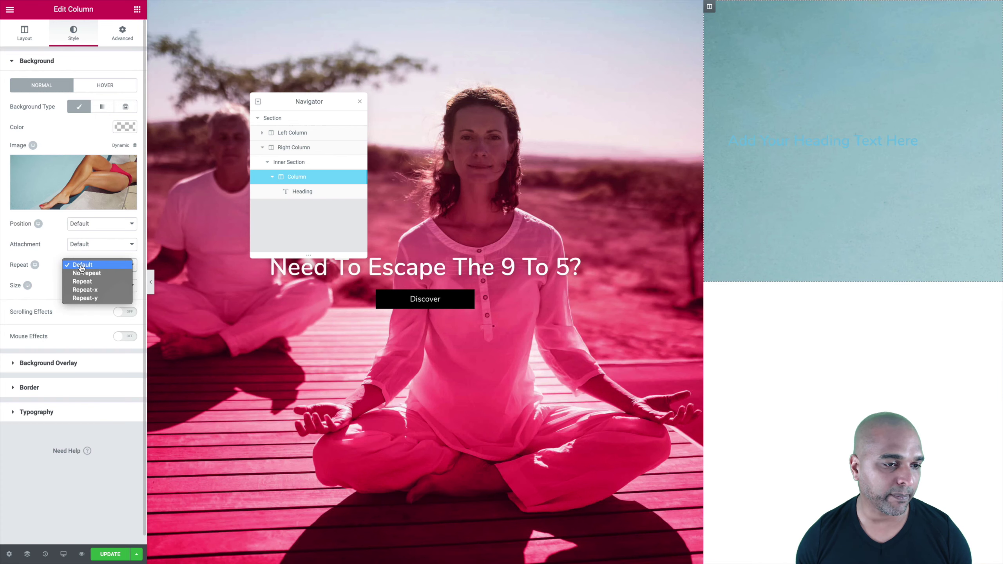
{"action": "left_click", "coordinate": [83, 273]}
{"action": "left_click", "coordinate": [81, 285]}
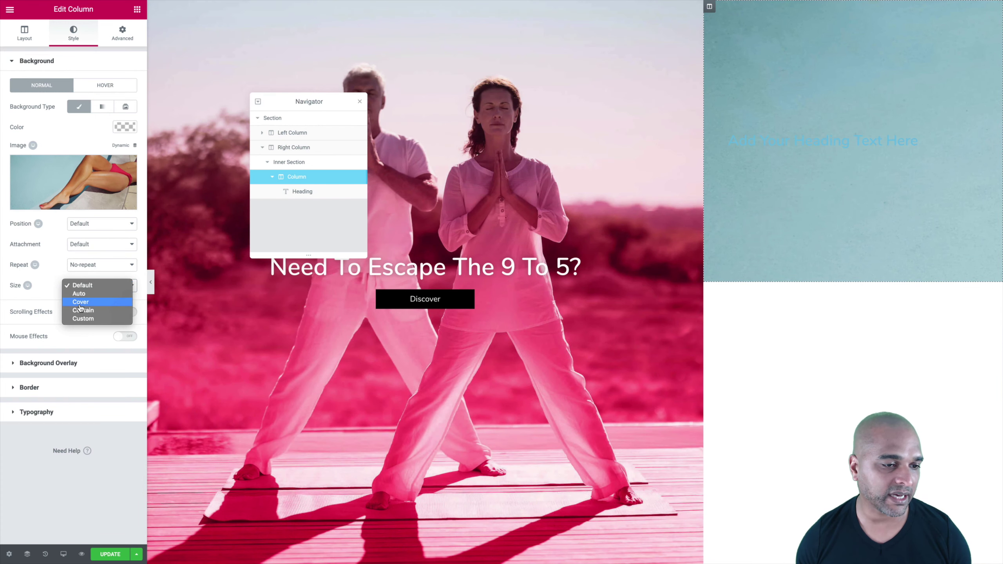
{"action": "left_click", "coordinate": [81, 302]}
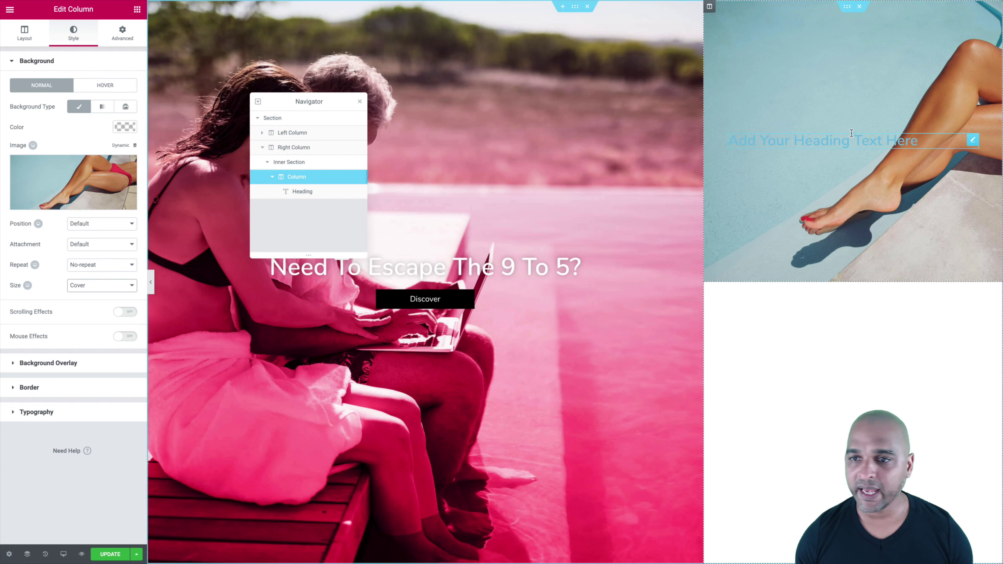
- Center the heading over the poolside background and change its title to "Spa Services"
{"action": "left_click", "coordinate": [972, 142]}
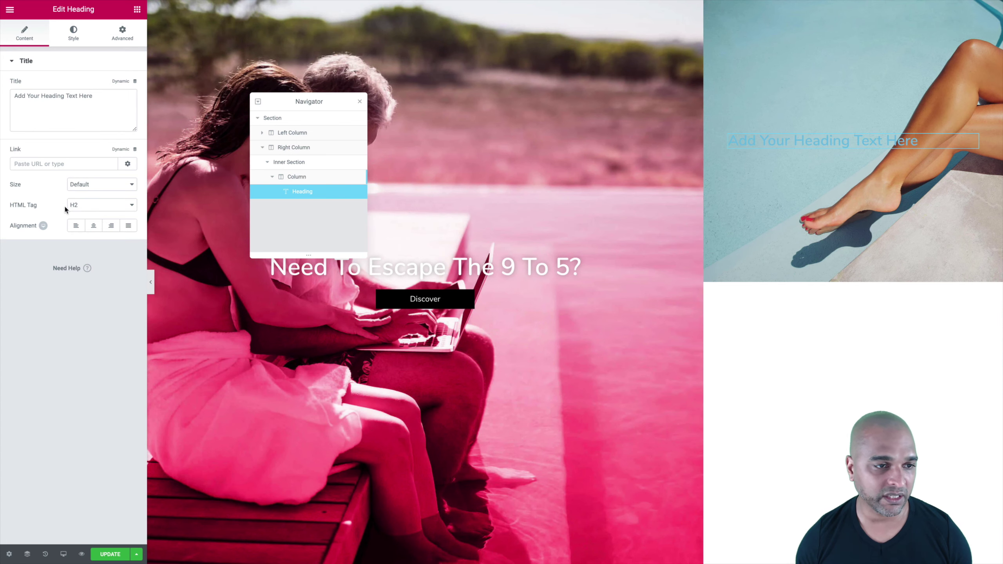
{"action": "left_click", "coordinate": [93, 225]}
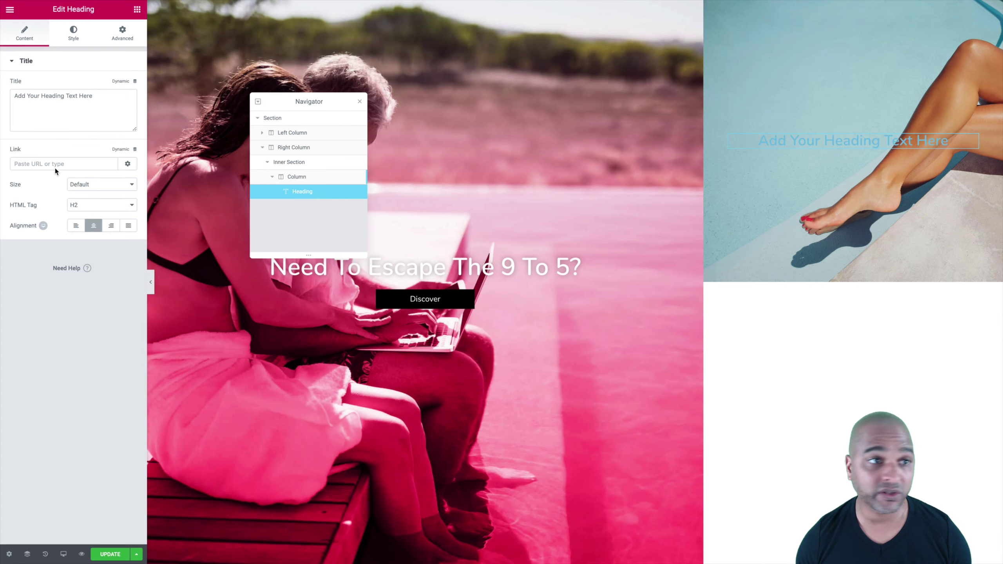
{"action": "triple_click", "coordinate": [45, 97]}
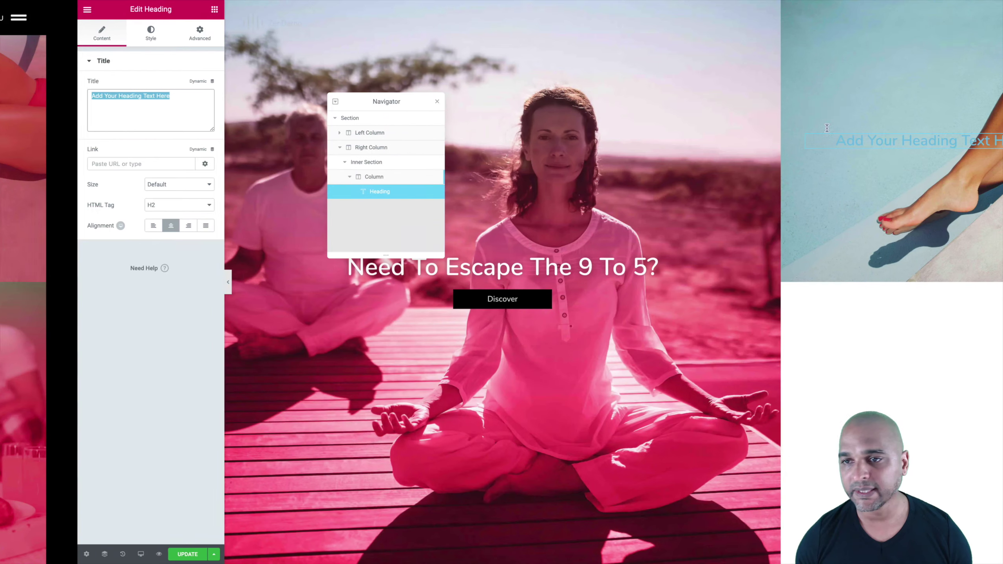
{"action": "type", "text": "Spa Services"}
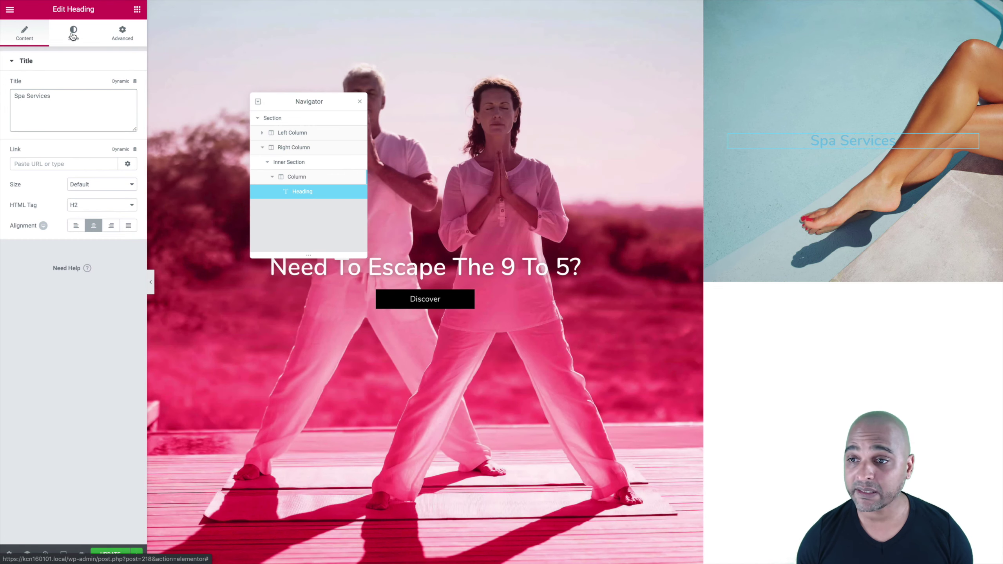
- Set the Spa Services heading's text color to white
{"action": "left_click", "coordinate": [72, 36]}
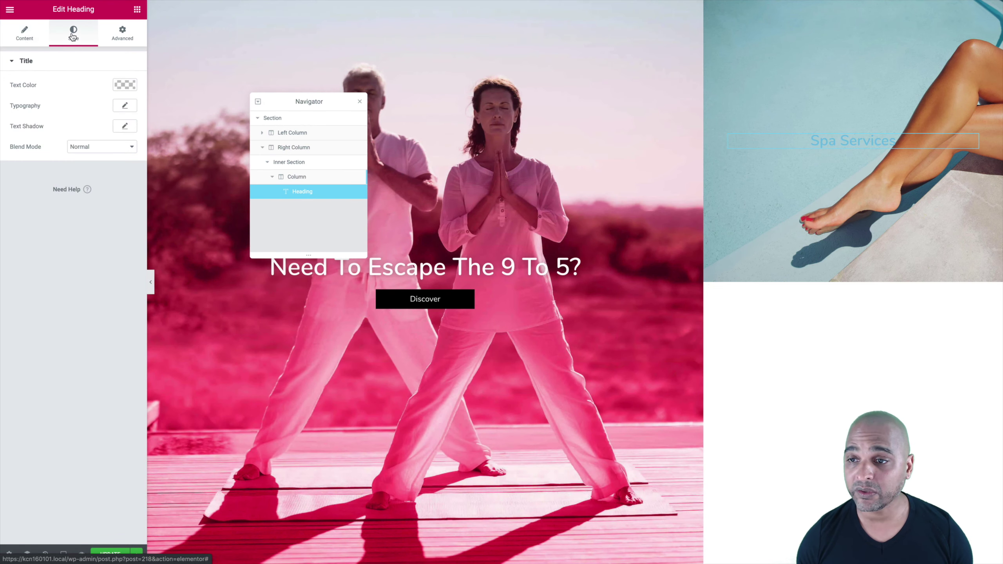
{"action": "left_click", "coordinate": [117, 83]}
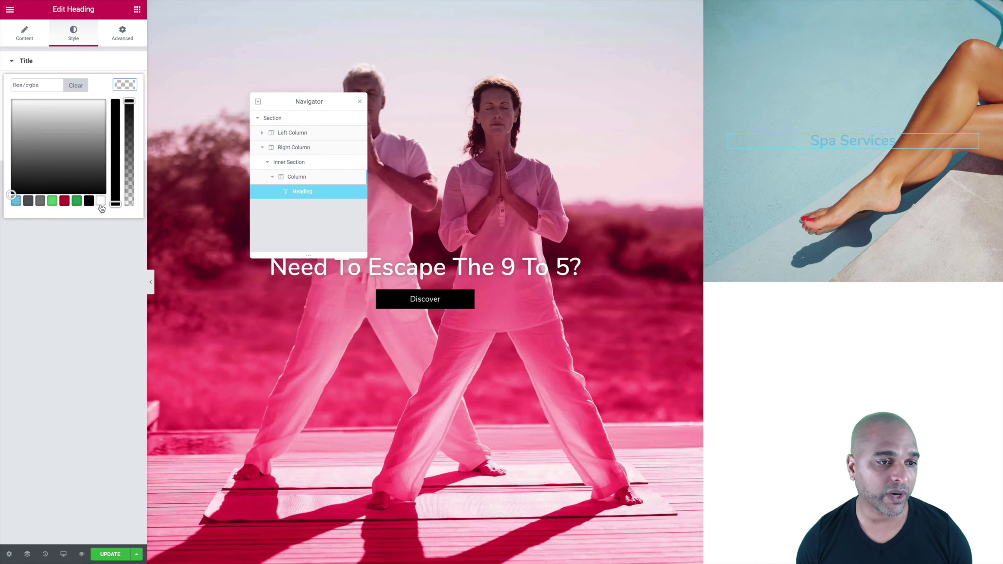
{"action": "left_click", "coordinate": [100, 202]}
{"action": "left_click", "coordinate": [68, 349]}
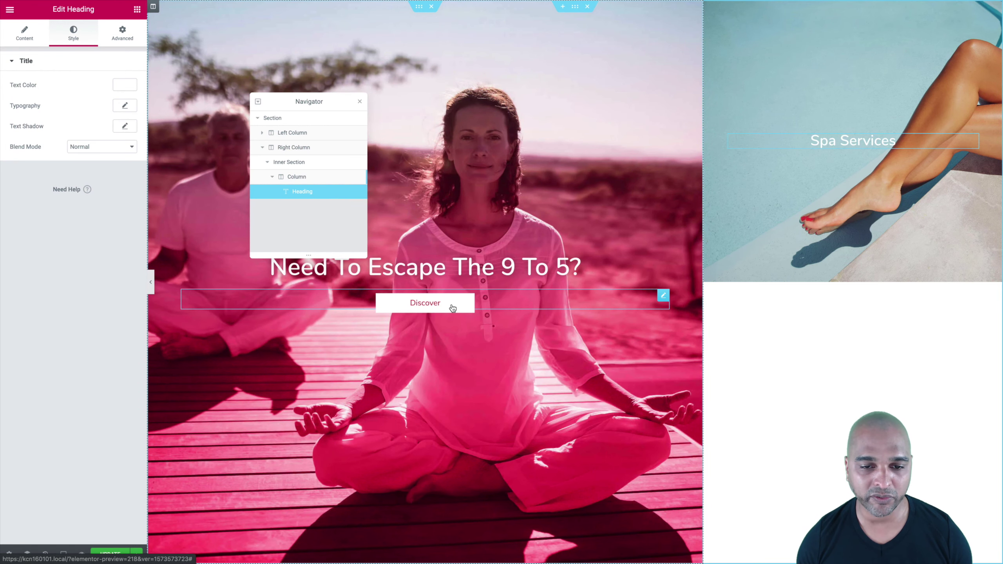
- Copy the Discover button from the left column and paste it below the Spa Services heading
{"action": "right_click", "coordinate": [453, 308]}
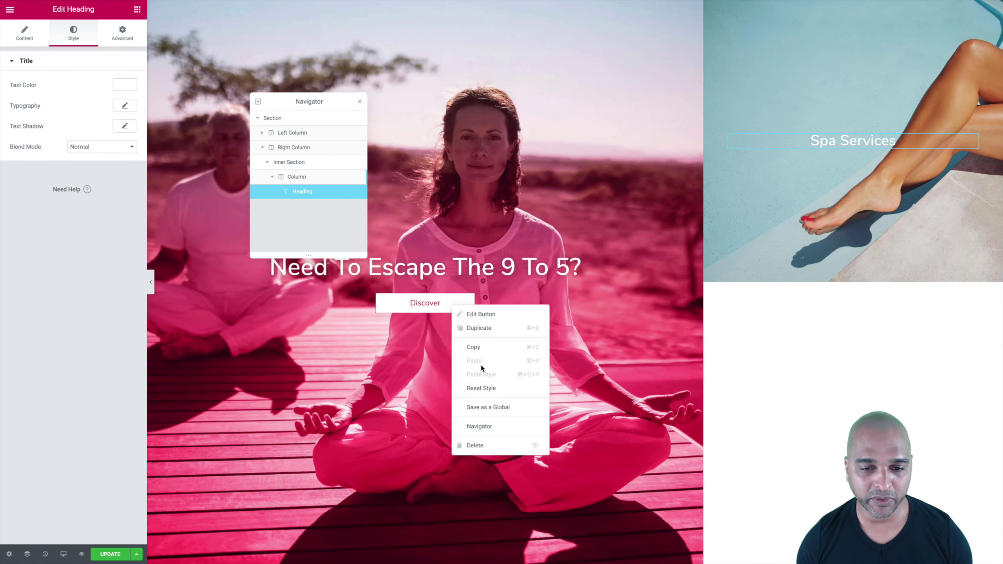
{"action": "left_click", "coordinate": [472, 348]}
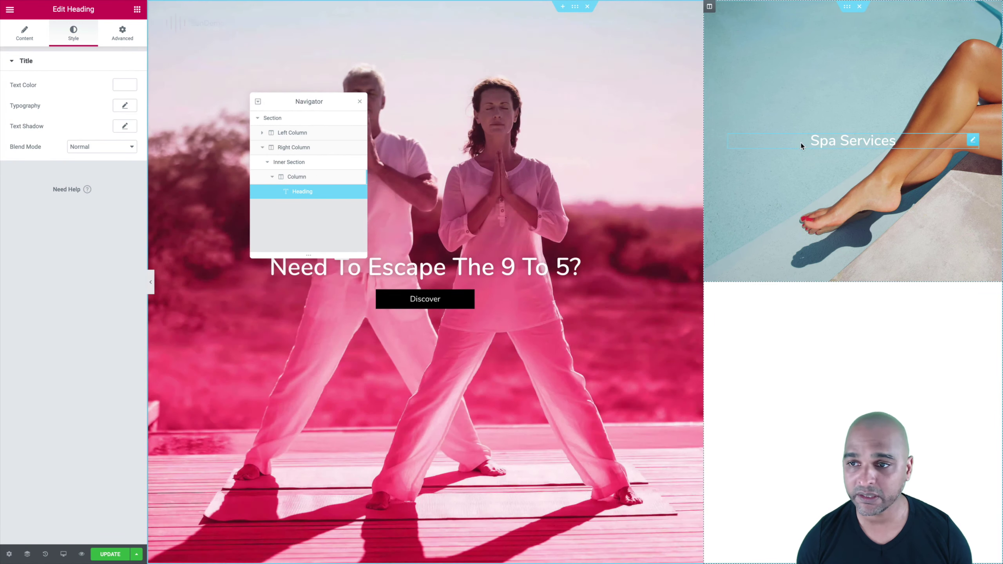
{"action": "right_click", "coordinate": [974, 143]}
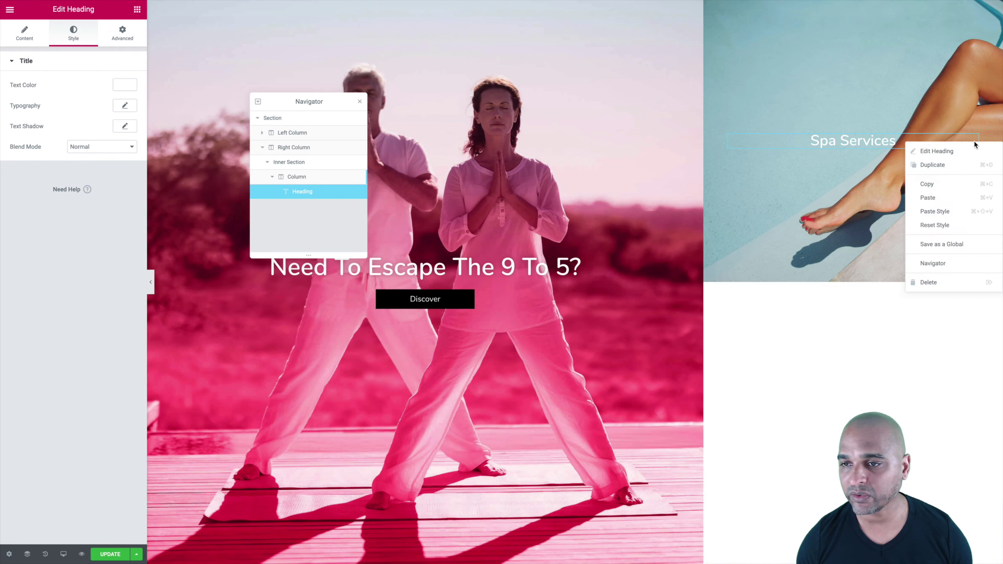
{"action": "left_click", "coordinate": [930, 197]}
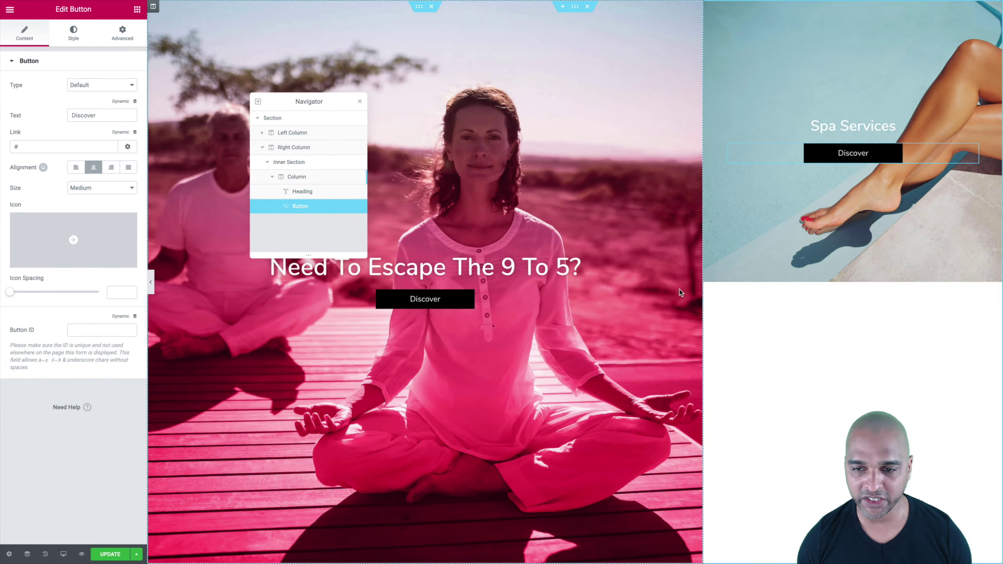
- Set the top and bottom padding of the left column's Discover button to 15 px
{"action": "left_click", "coordinate": [665, 298]}
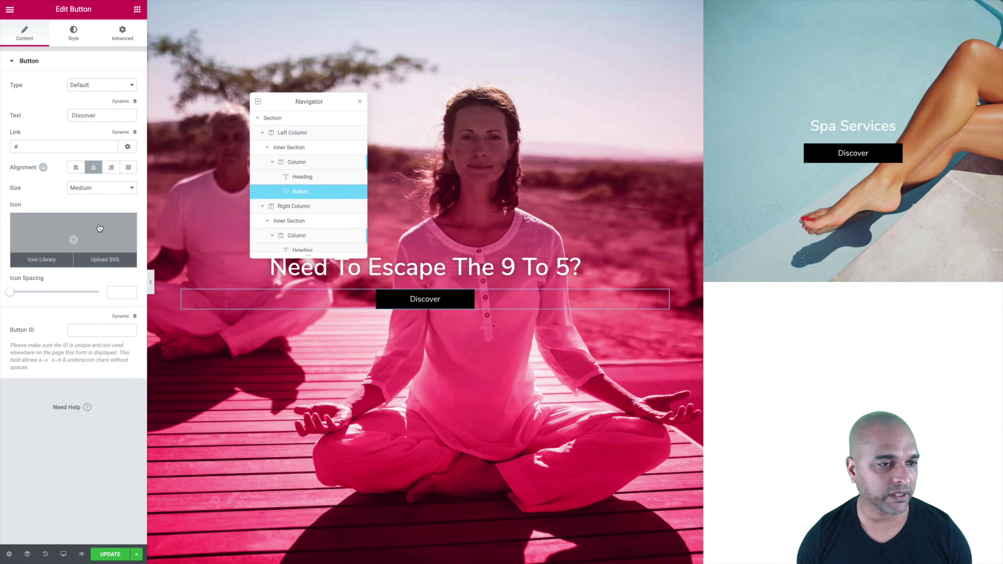
{"action": "left_click", "coordinate": [71, 41]}
{"action": "type", "text": "15"}
{"action": "key", "text": "Tab"}
{"action": "key", "text": "Tab"}
{"action": "type", "text": "1"}
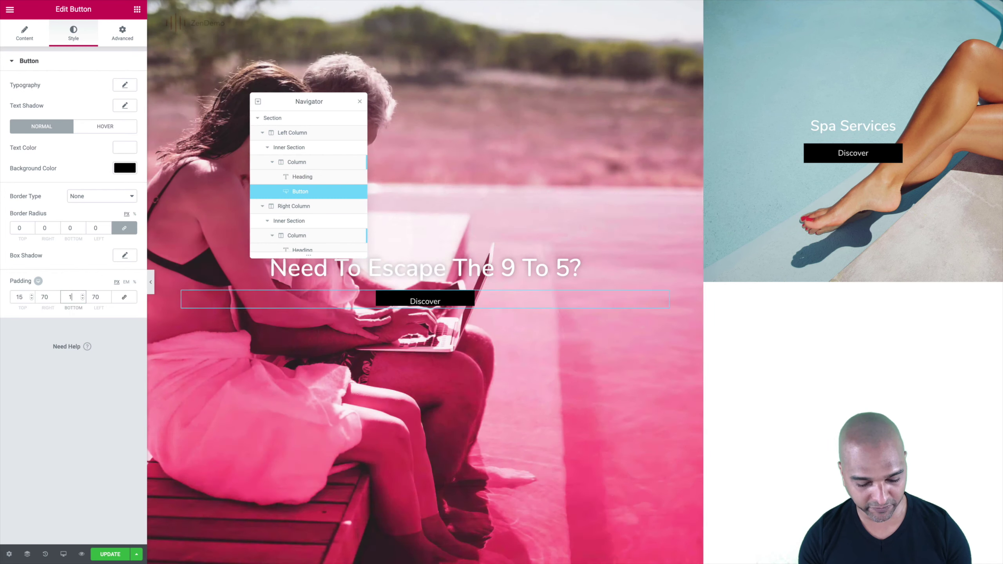
{"action": "type", "text": "5"}
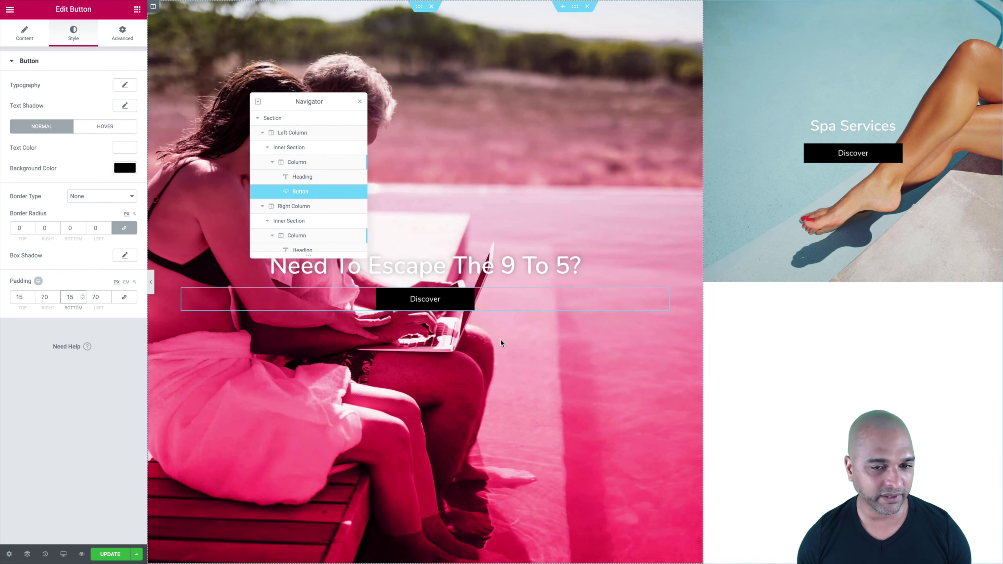
- Copy the left column's Discover button and paste its style onto the Discover button below Spa Services
{"action": "right_click", "coordinate": [460, 301]}
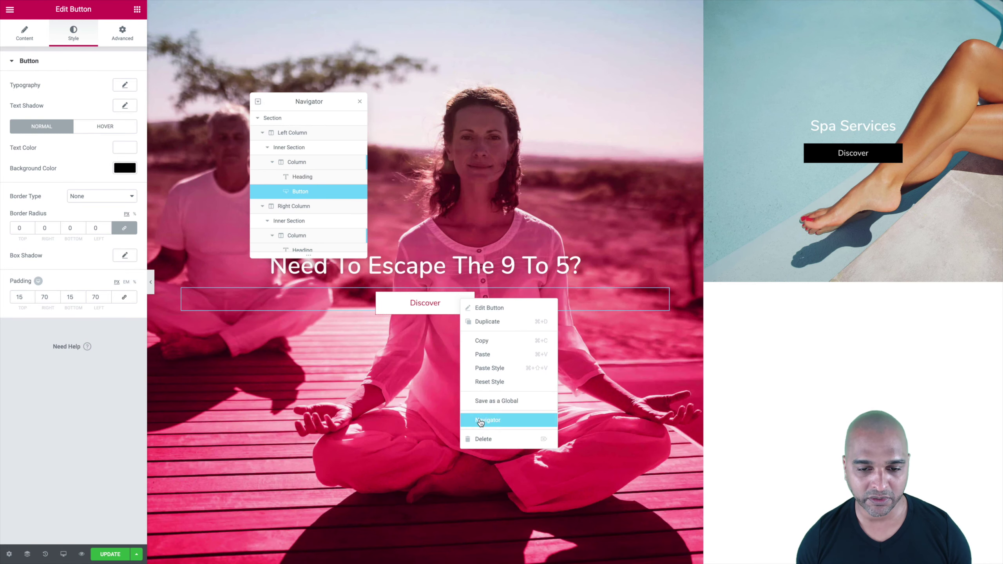
{"action": "left_click", "coordinate": [477, 341]}
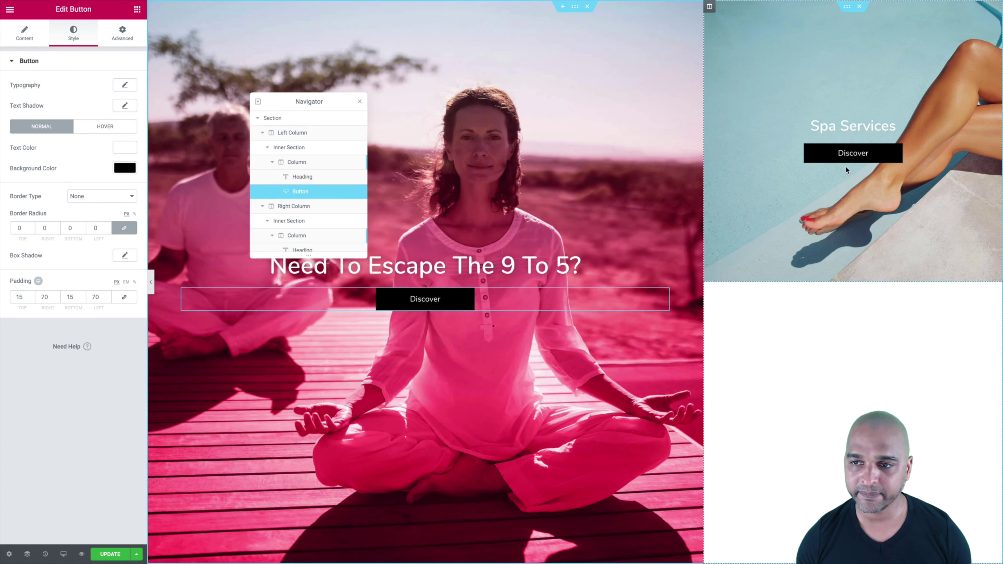
{"action": "right_click", "coordinate": [831, 157]}
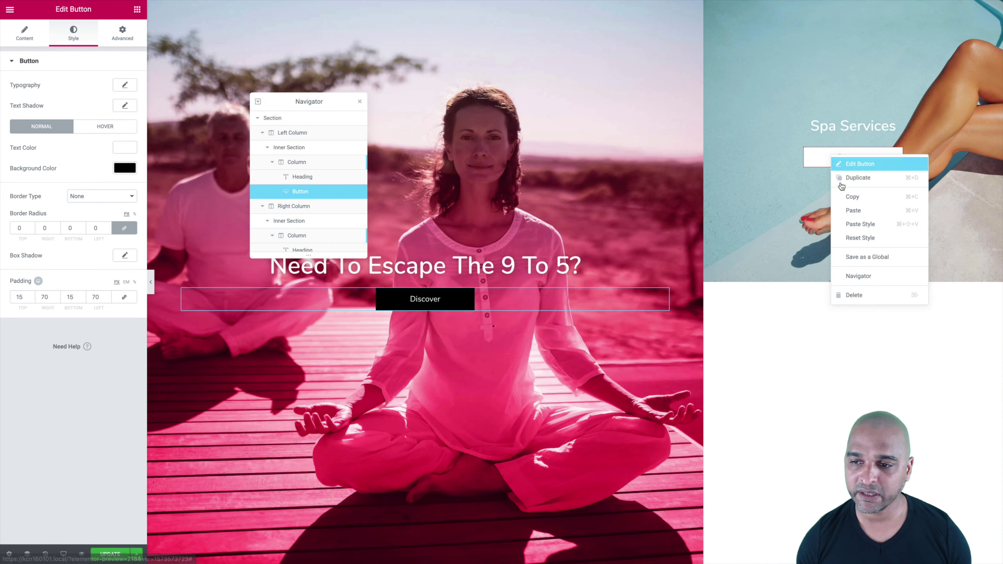
{"action": "left_click", "coordinate": [853, 227]}
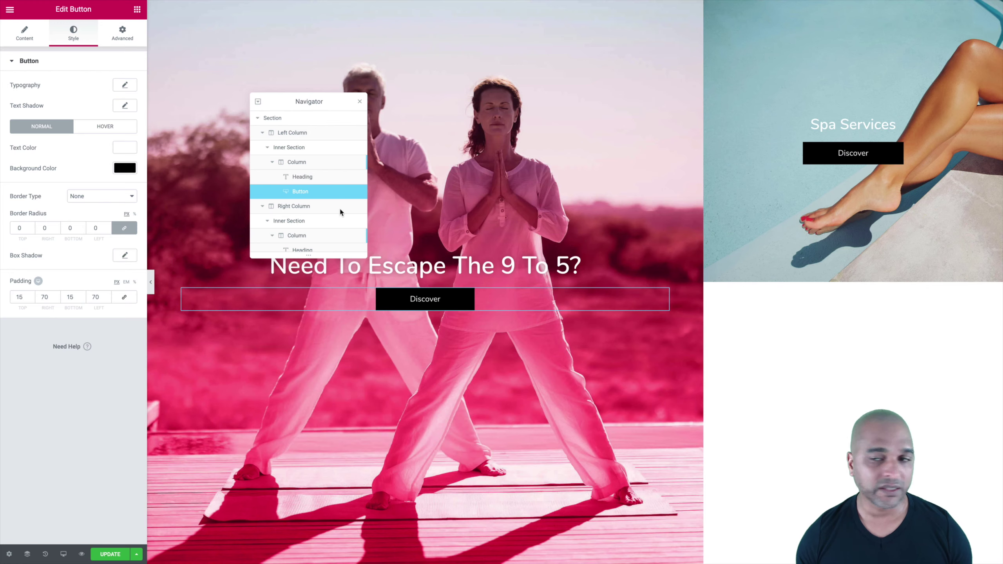
- Make the background color of the Spa Services Discover button fully transparent
{"action": "left_click", "coordinate": [972, 152]}
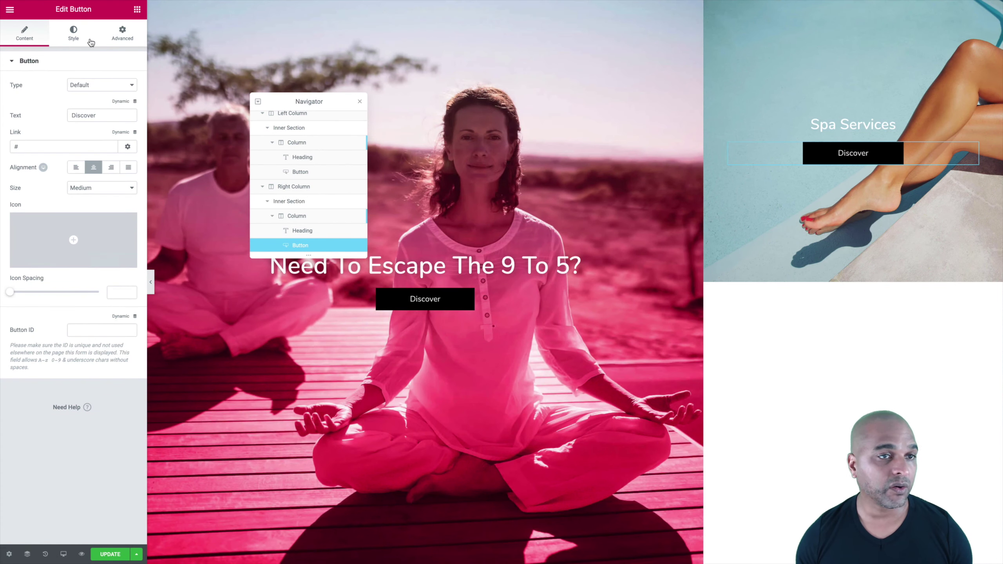
{"action": "mouse_move", "coordinate": [973, 150]}
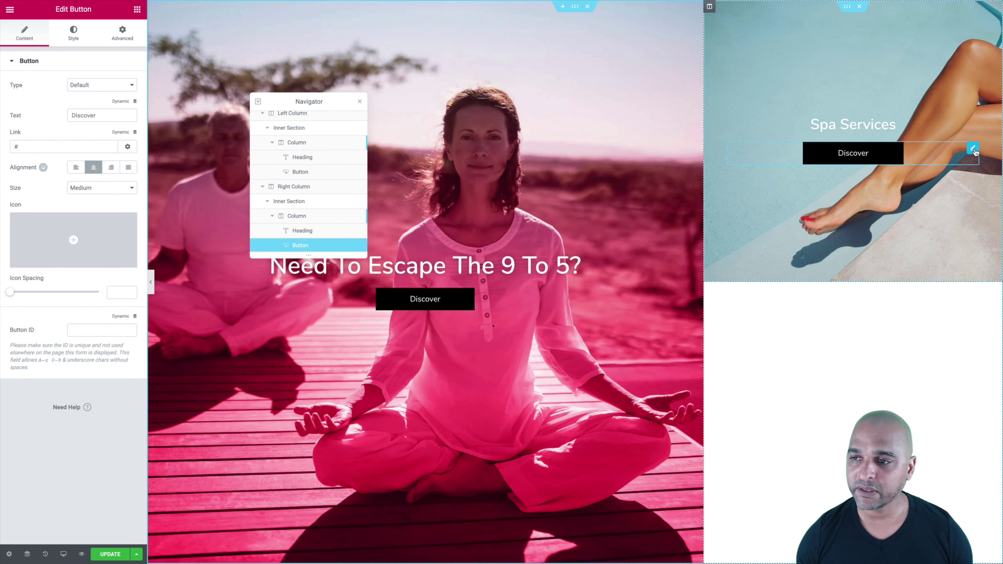
{"action": "left_click", "coordinate": [80, 38]}
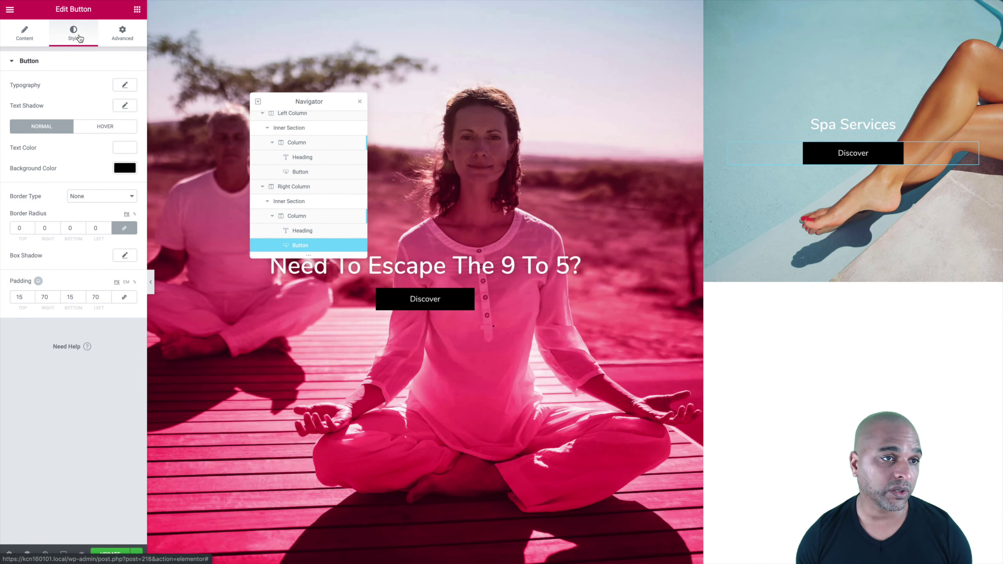
{"action": "left_click", "coordinate": [124, 168]}
{"action": "left_click_drag", "start_coordinate": [129, 184], "coordinate": [122, 306]}
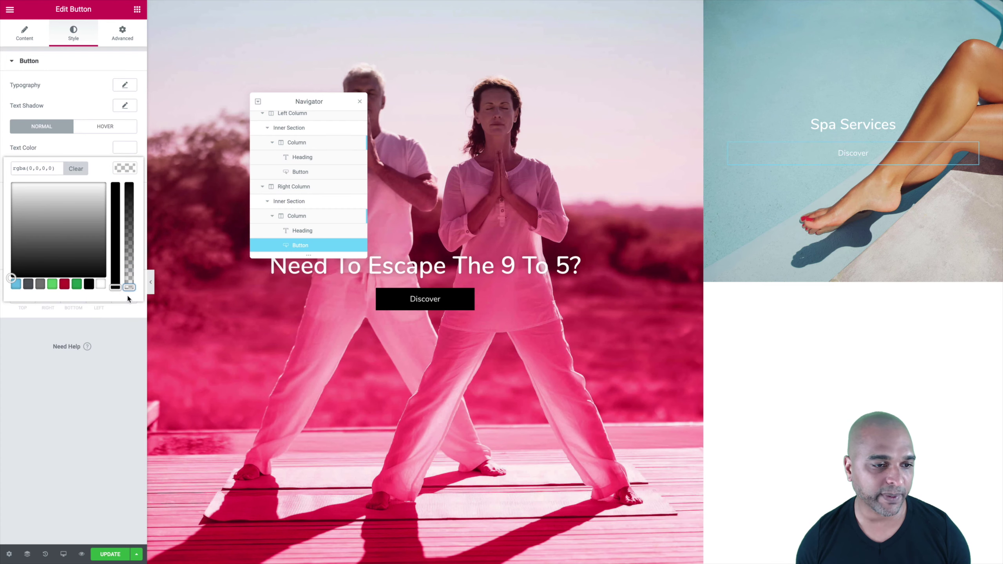
{"action": "left_click", "coordinate": [107, 389]}
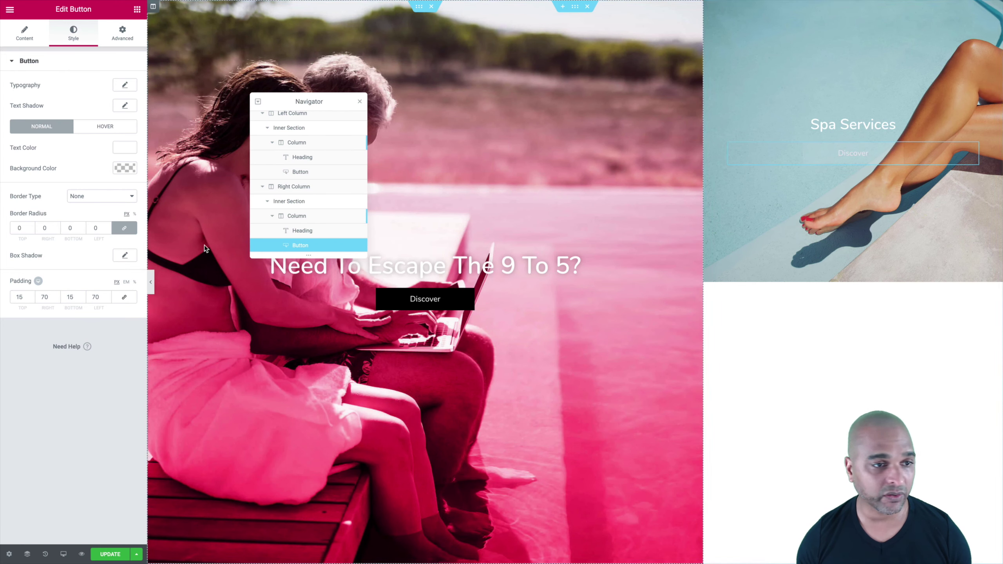
- Give the Spa Services Discover button a solid white border 1 px wide on all sides
{"action": "left_click", "coordinate": [79, 200]}
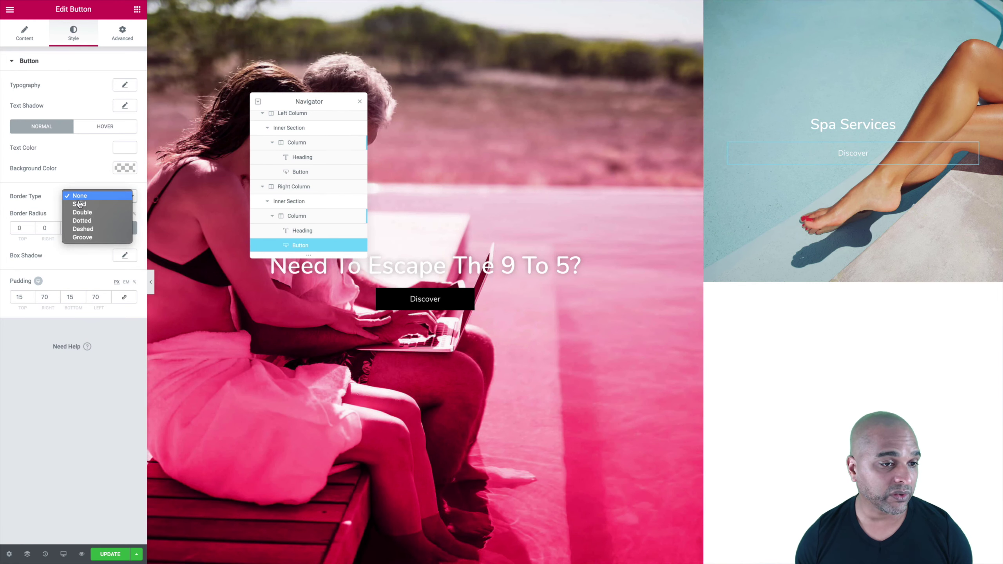
{"action": "left_click", "coordinate": [80, 203]}
{"action": "left_click", "coordinate": [20, 228]}
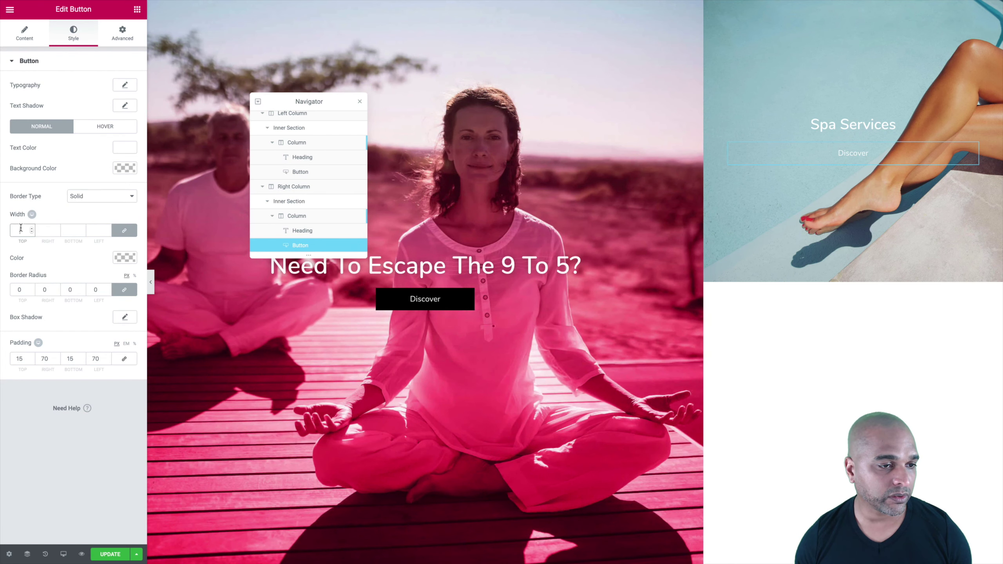
{"action": "type", "text": "1"}
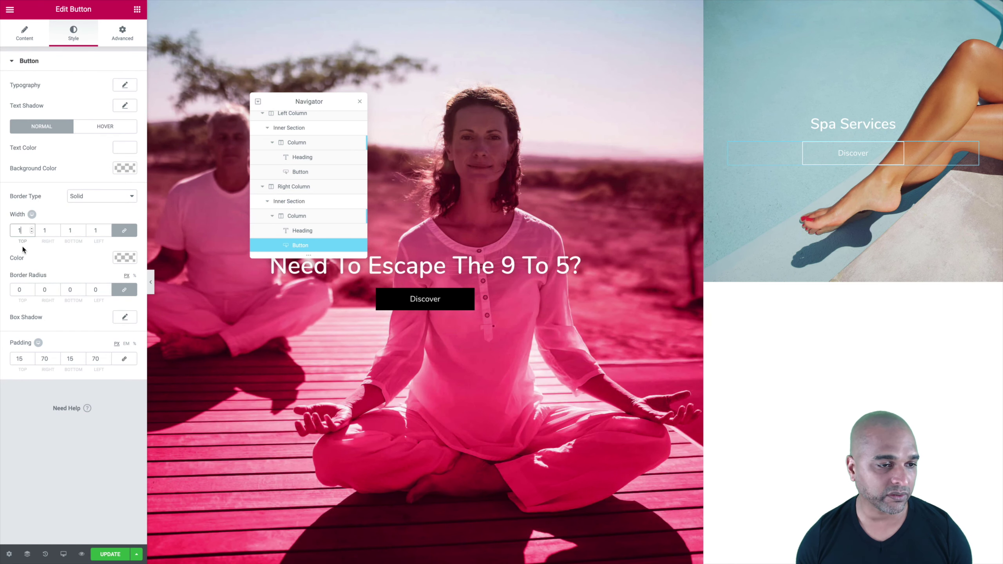
{"action": "left_click", "coordinate": [125, 257]}
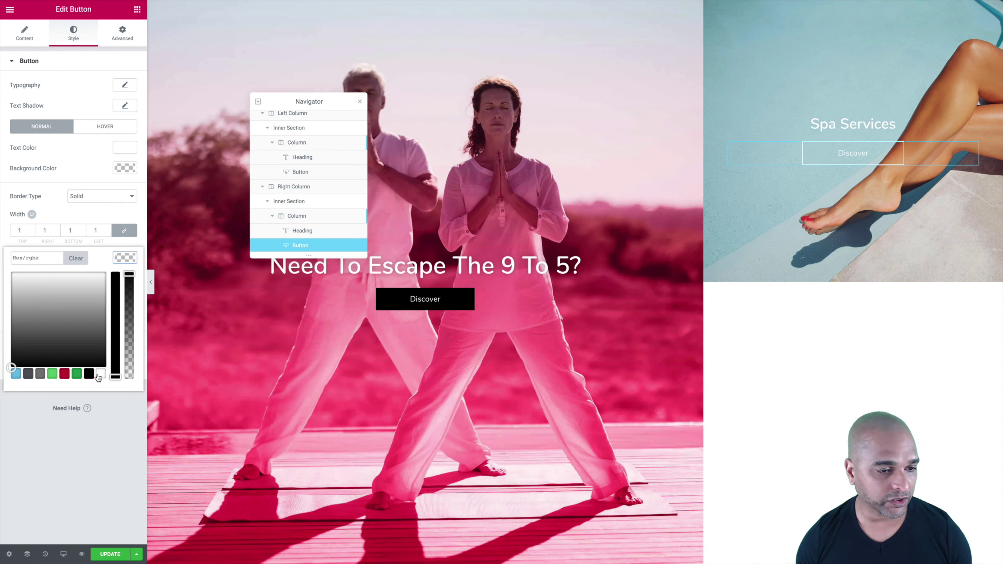
{"action": "left_click", "coordinate": [100, 374]}
{"action": "left_click", "coordinate": [120, 259]}
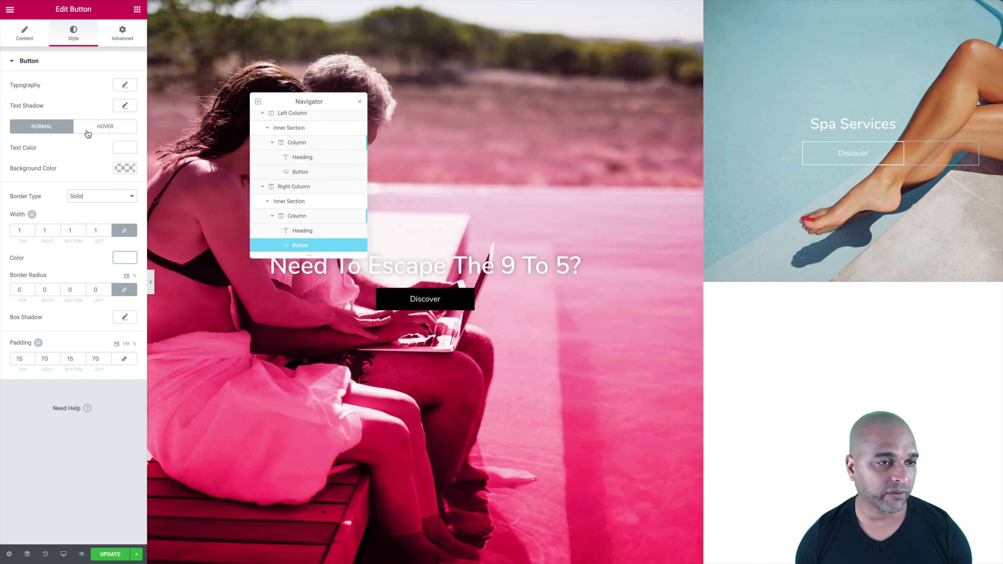
- Set the hover text color of the Spa Services Discover button to white
{"action": "left_click", "coordinate": [101, 127]}
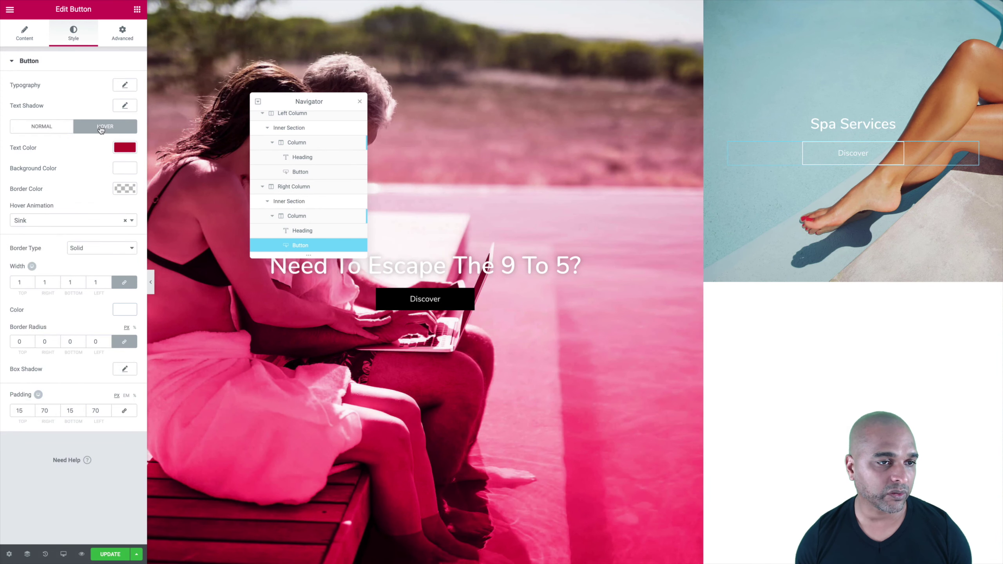
{"action": "left_click", "coordinate": [125, 148]}
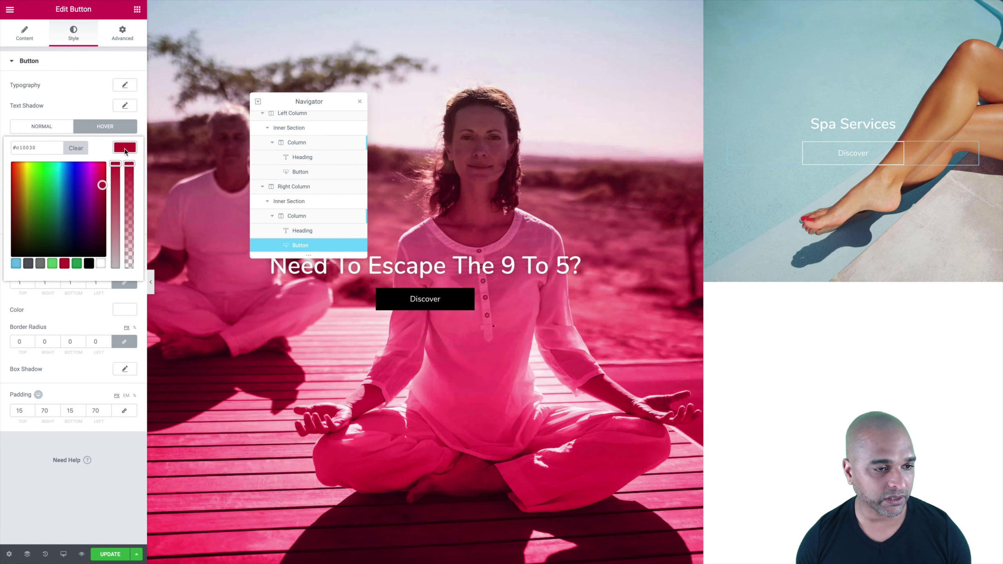
{"action": "left_click", "coordinate": [101, 264]}
{"action": "left_click", "coordinate": [122, 150]}
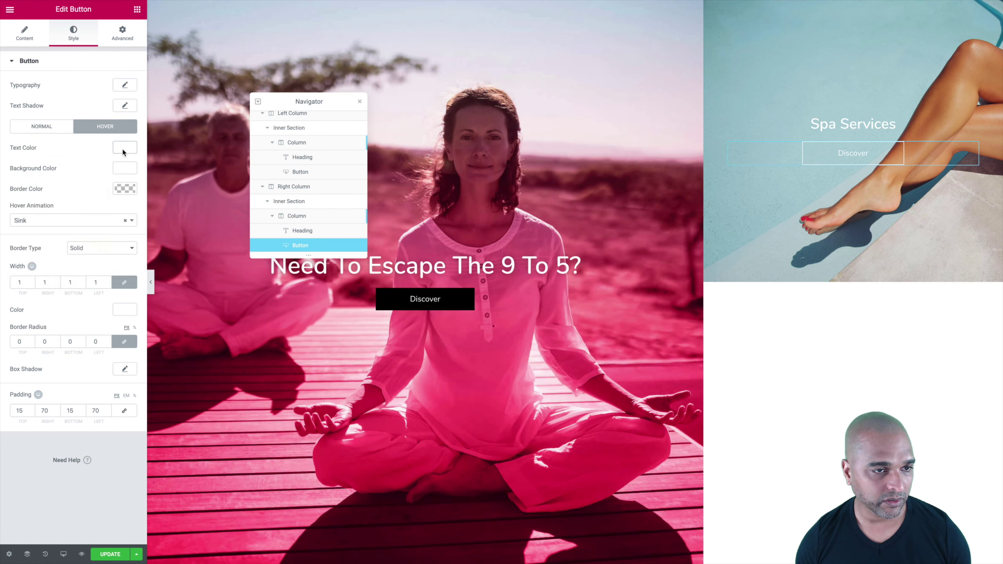
- Set both the hover background color and hover border color of the Spa Services Discover button to black
{"action": "left_click", "coordinate": [118, 168]}
{"action": "left_click", "coordinate": [89, 284]}
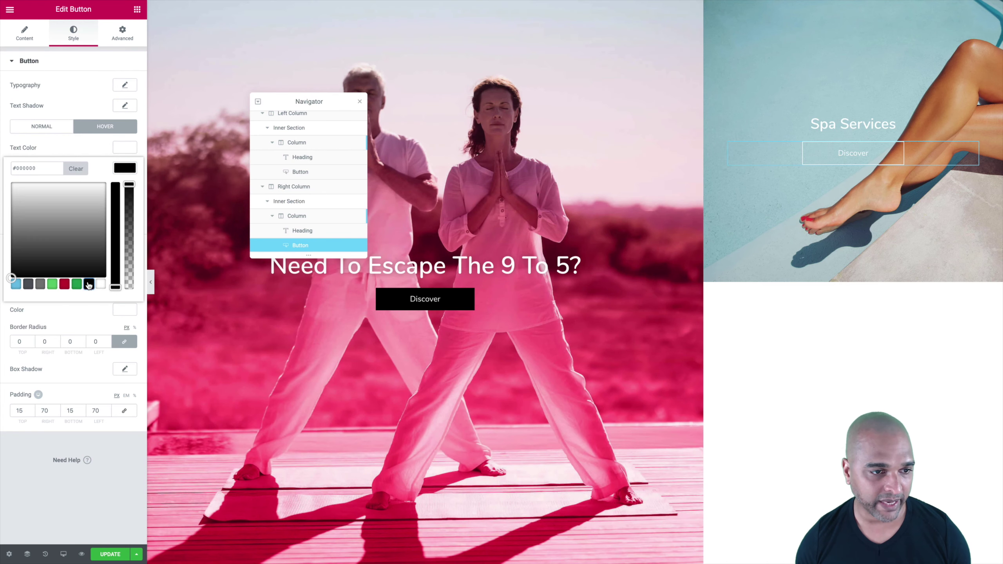
{"action": "left_click", "coordinate": [121, 167]}
{"action": "left_click", "coordinate": [121, 189]}
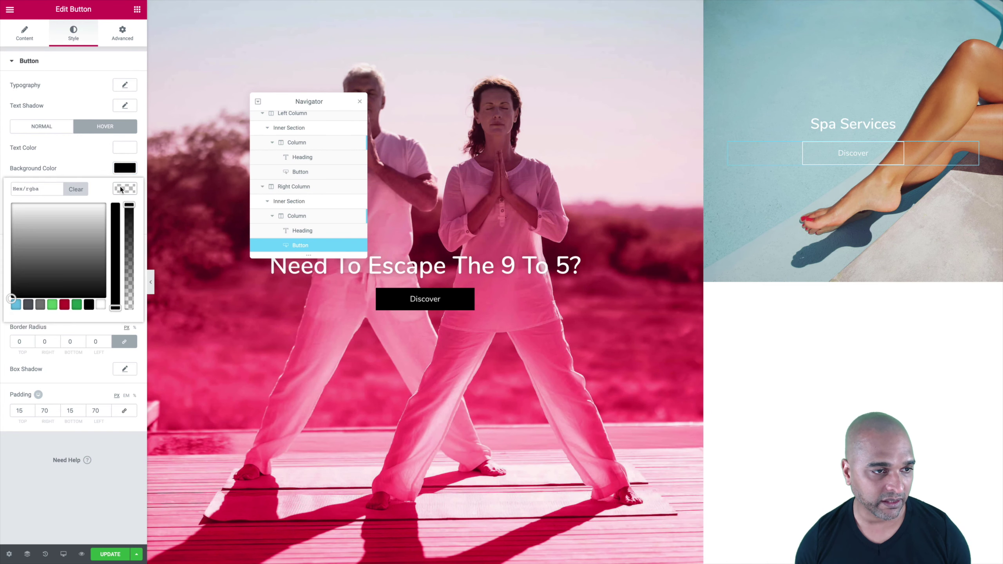
{"action": "left_click", "coordinate": [89, 305]}
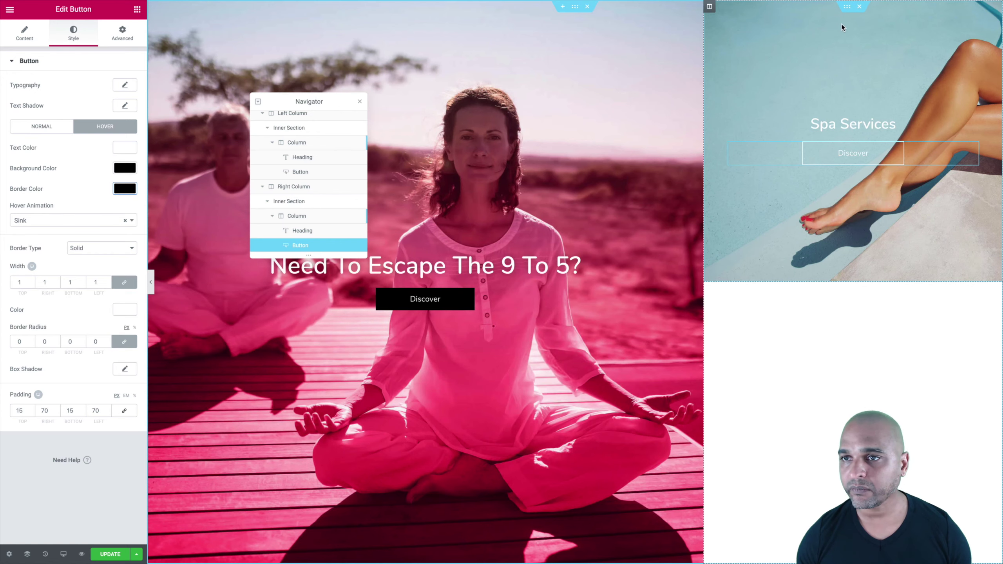
- Enable mouse effects on the Spa Services column's background and add a Mouse Track effect with a speed of 0.1
{"action": "left_click", "coordinate": [308, 217]}
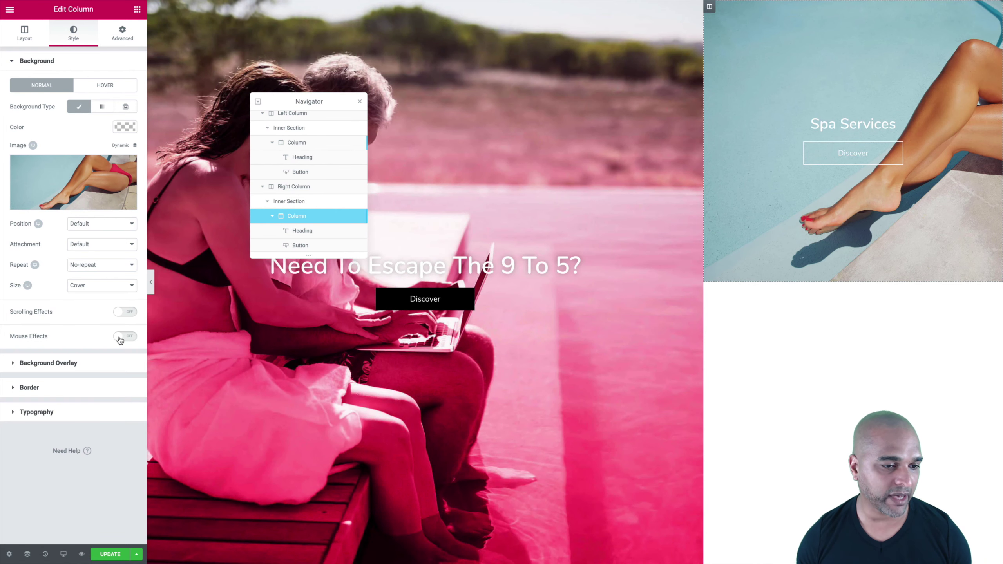
{"action": "left_click", "coordinate": [120, 339]}
{"action": "left_click", "coordinate": [125, 356]}
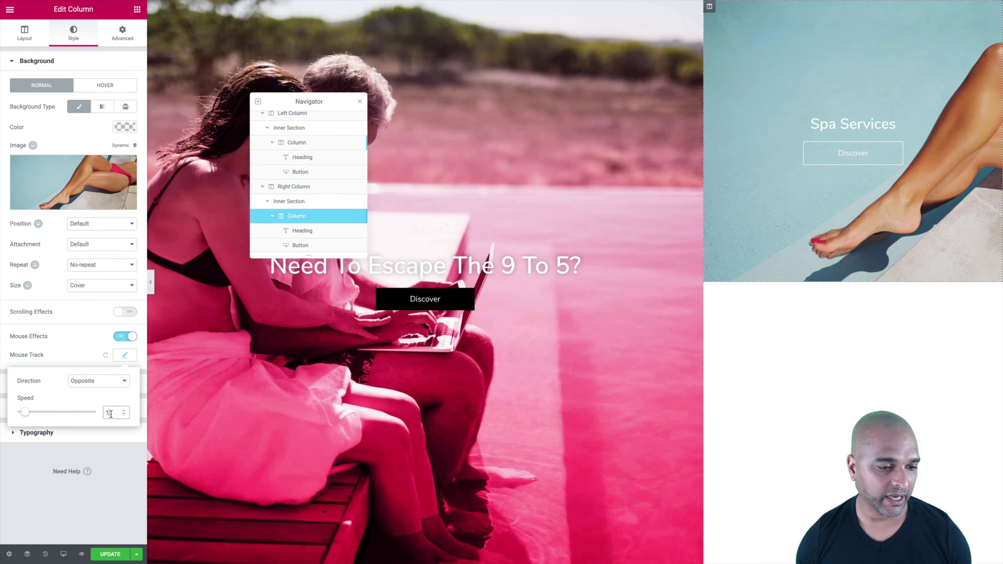
{"action": "left_click", "coordinate": [124, 414]}
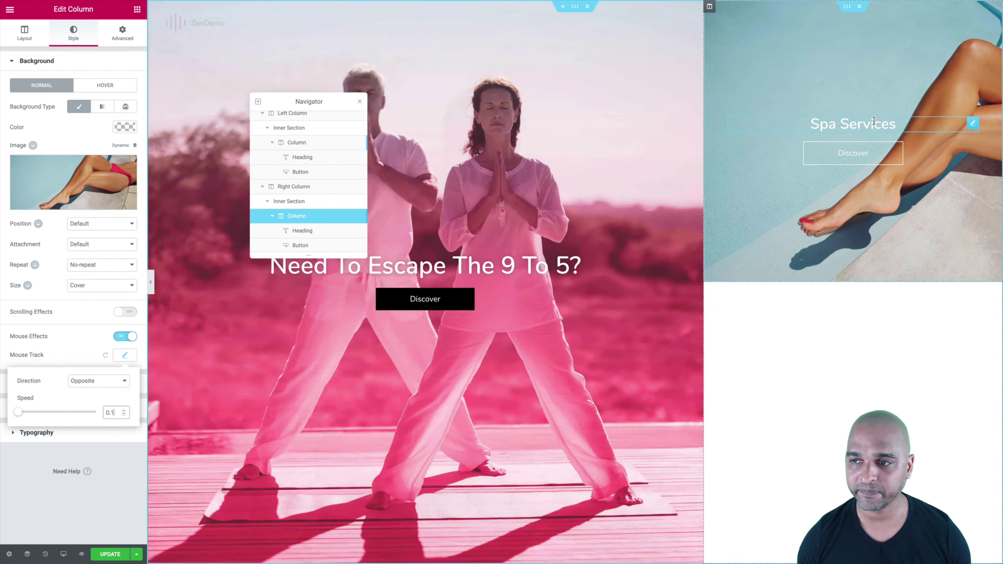
{"action": "left_click", "coordinate": [48, 501]}
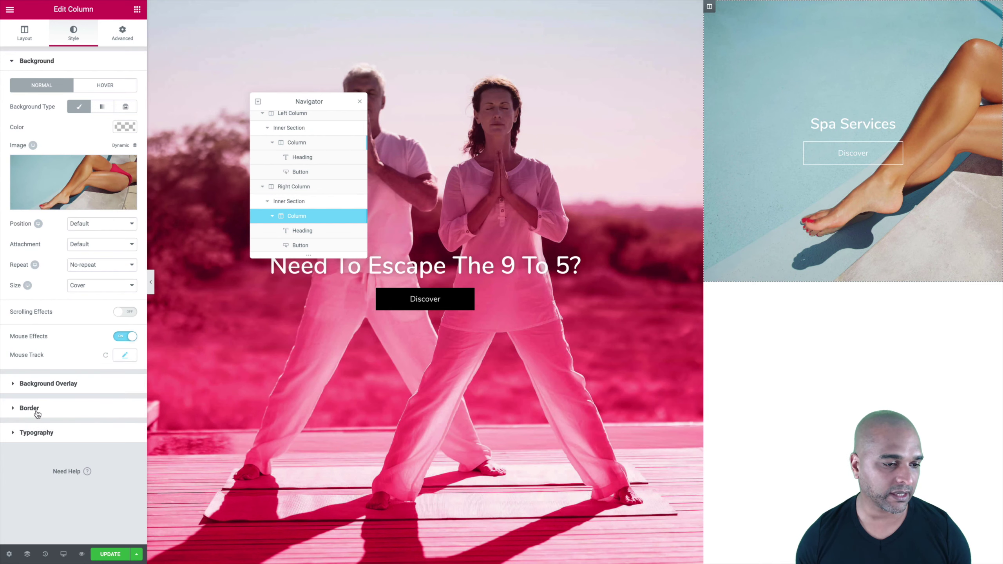
- Add a gradient background overlay to the Spa Services column with a fully transparent first color
{"action": "left_click", "coordinate": [38, 386]}
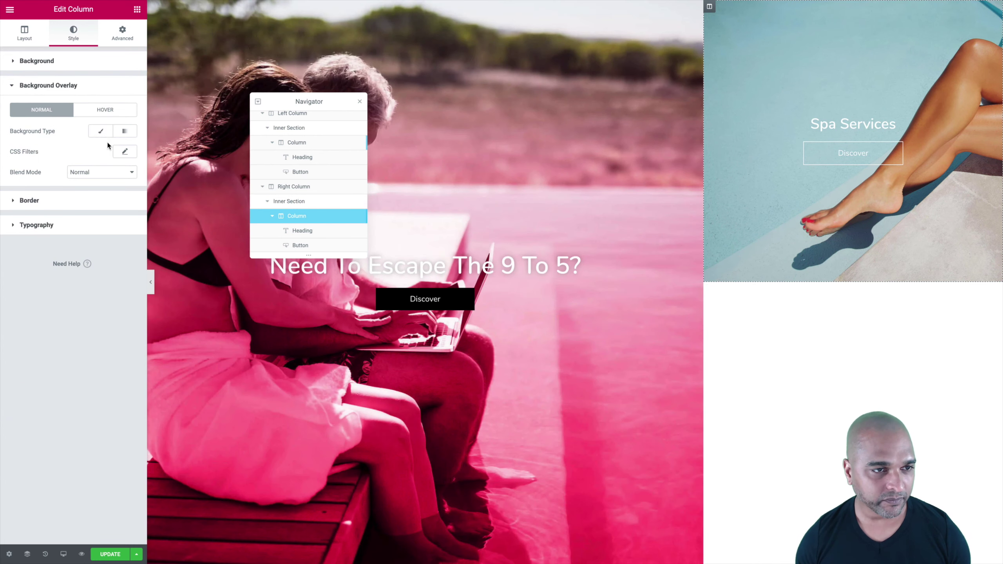
{"action": "left_click", "coordinate": [39, 63]}
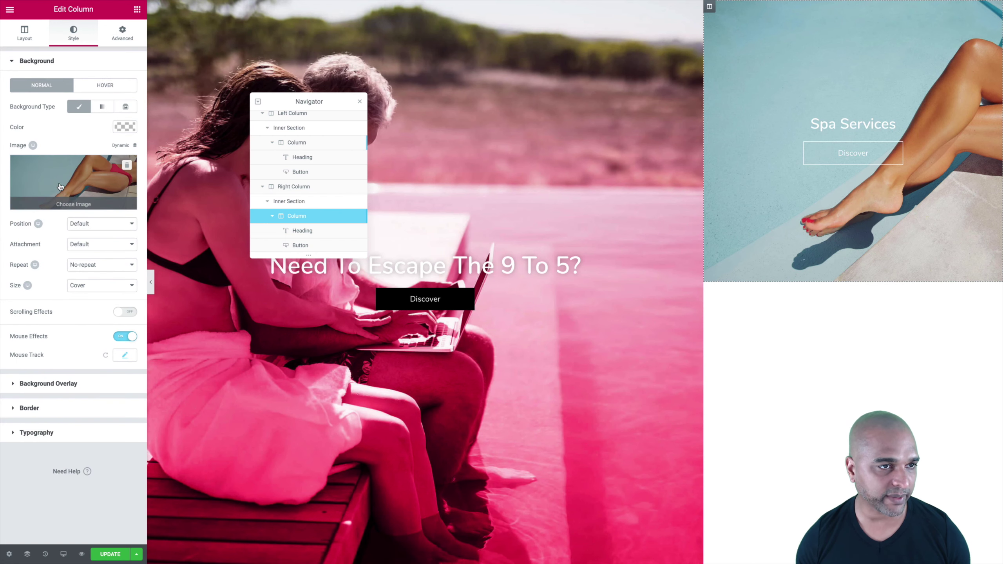
{"action": "left_click", "coordinate": [57, 383]}
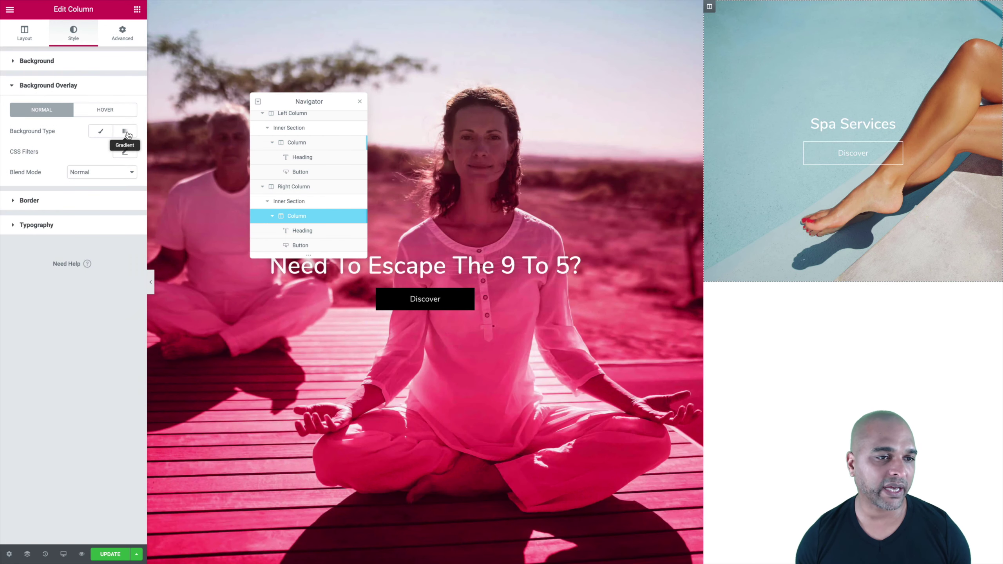
{"action": "left_click", "coordinate": [127, 134]}
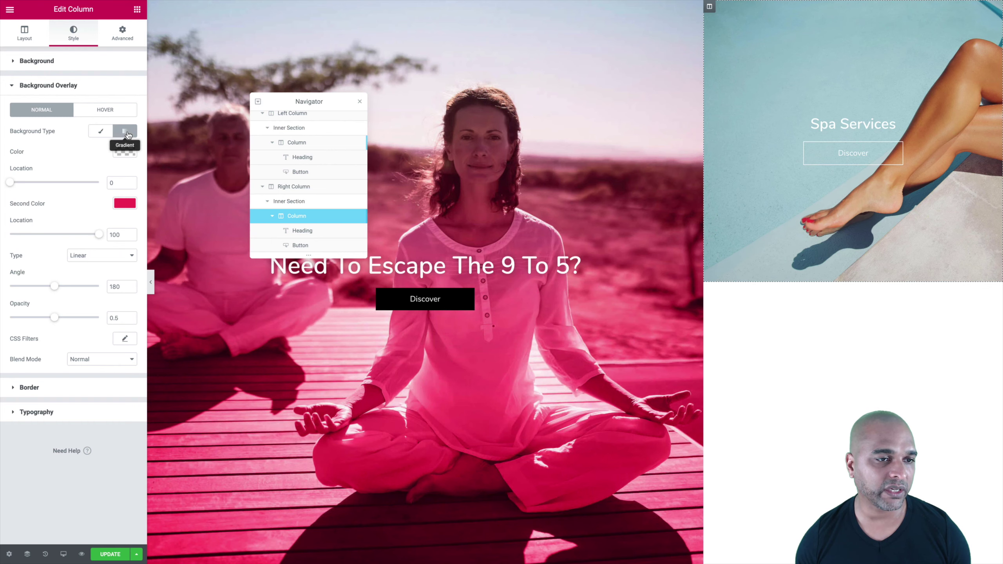
{"action": "left_click", "coordinate": [124, 152]}
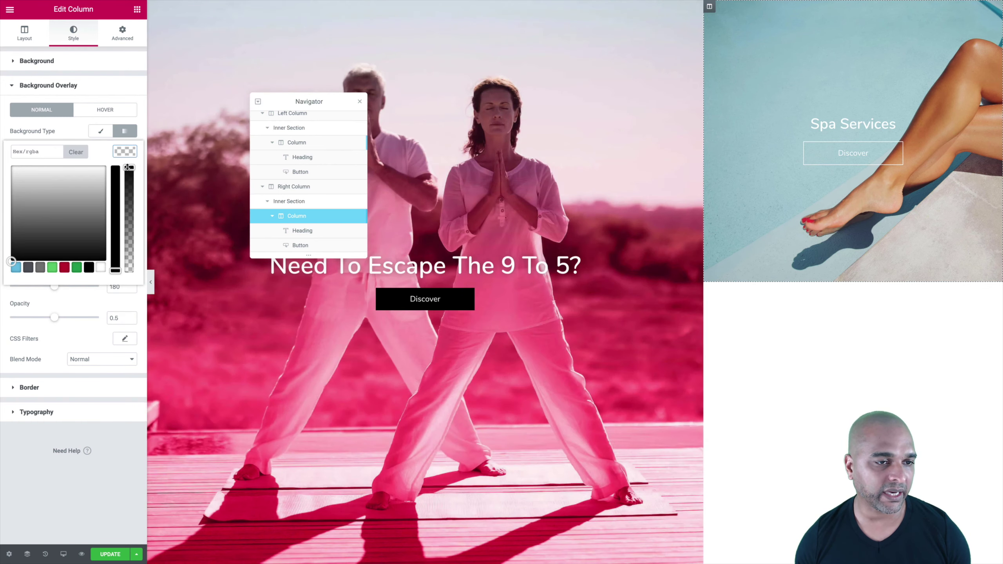
{"action": "left_click_drag", "start_coordinate": [129, 168], "coordinate": [128, 286]}
{"action": "left_click", "coordinate": [128, 287]}
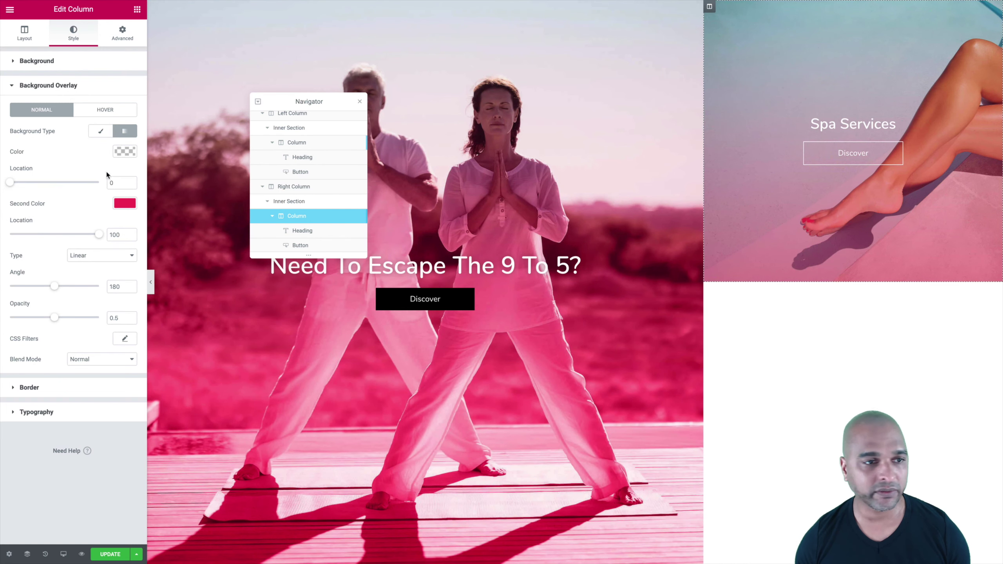
{"action": "left_click", "coordinate": [123, 153]}
{"action": "left_click", "coordinate": [128, 152]}
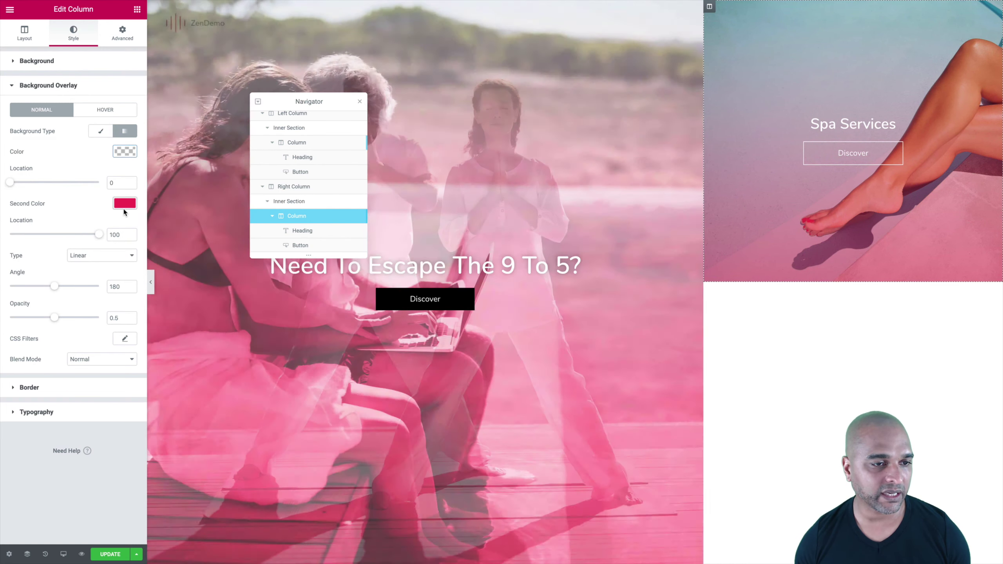
- Set the overlay gradient's second color to the dark red preset and its location to 25
{"action": "left_click", "coordinate": [124, 205]}
{"action": "left_click", "coordinate": [65, 320]}
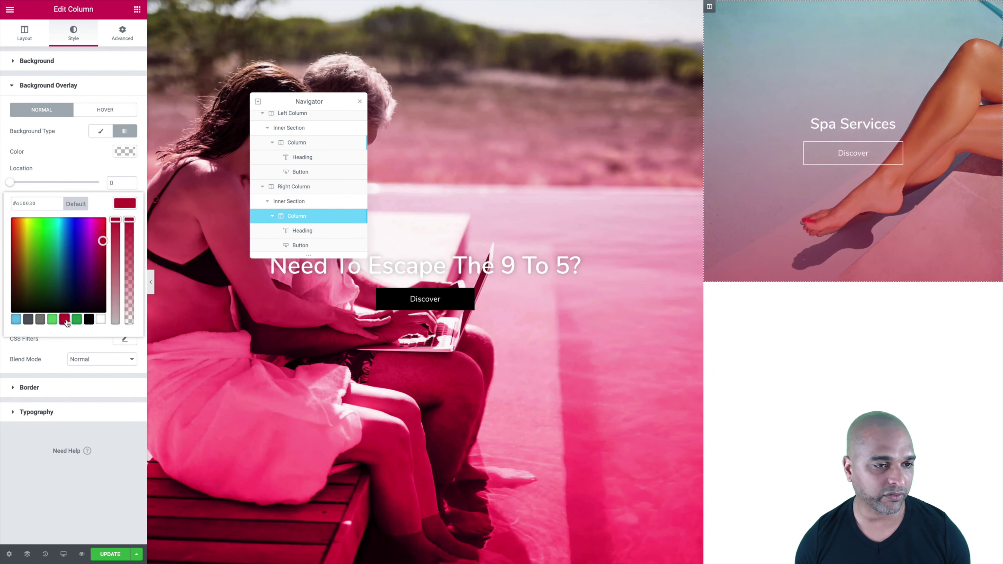
{"action": "left_click", "coordinate": [118, 205]}
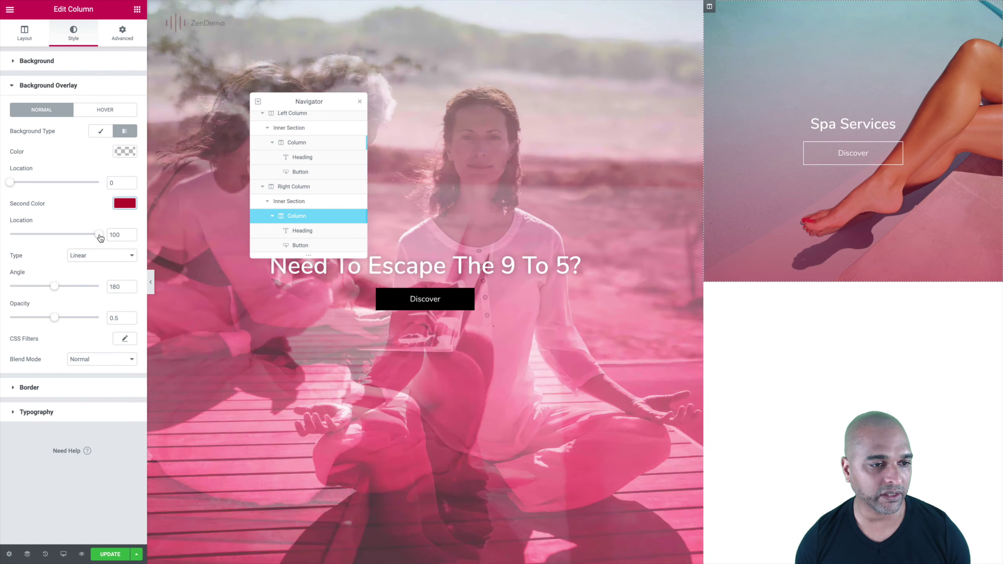
{"action": "left_click_drag", "start_coordinate": [100, 237], "coordinate": [45, 236]}
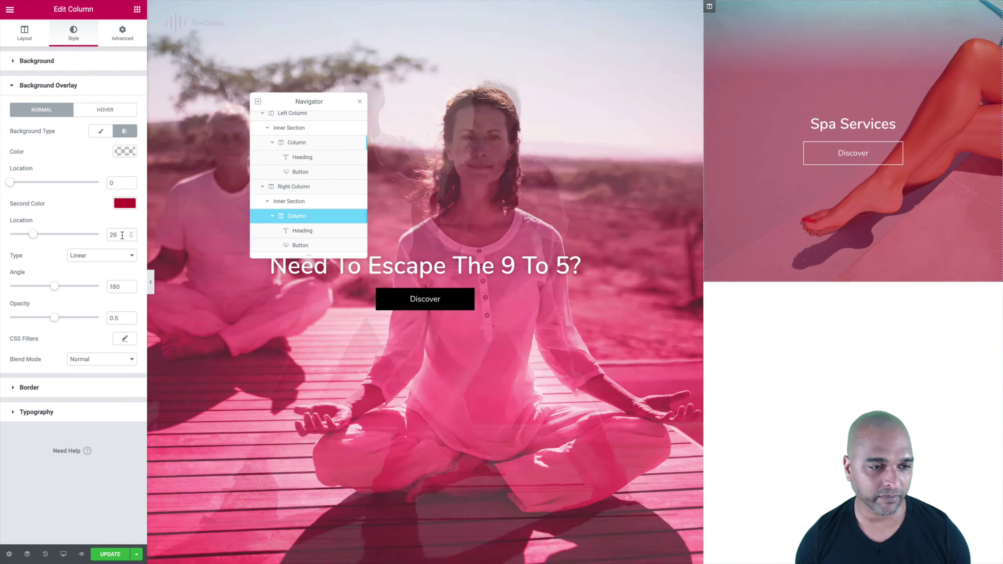
{"action": "left_click", "coordinate": [122, 235]}
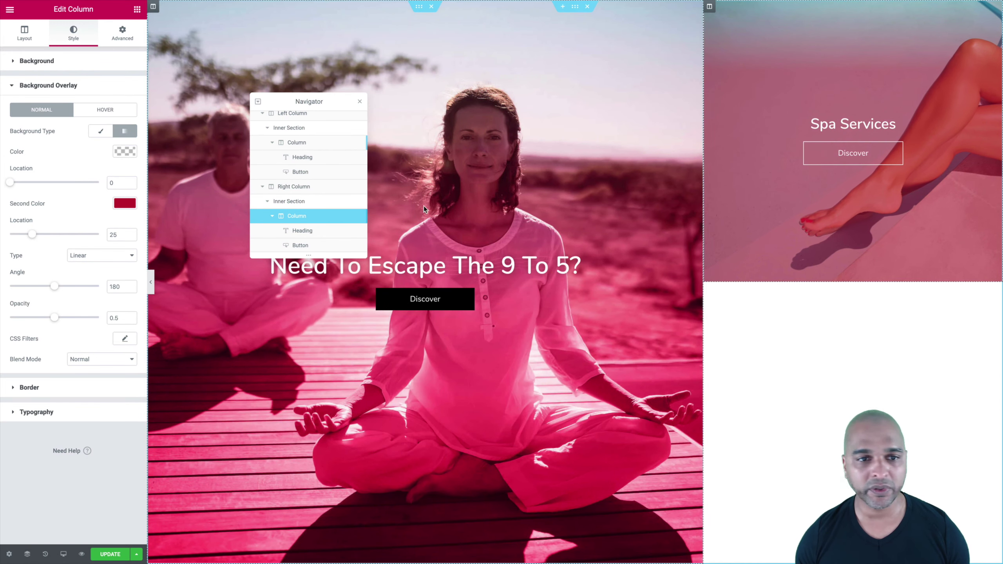
- Duplicate the Spa Services inner section within the Right Column to fill the lower half
{"action": "scroll", "coordinate": [269, 175], "scroll_direction": "up", "scroll_amount": 1}
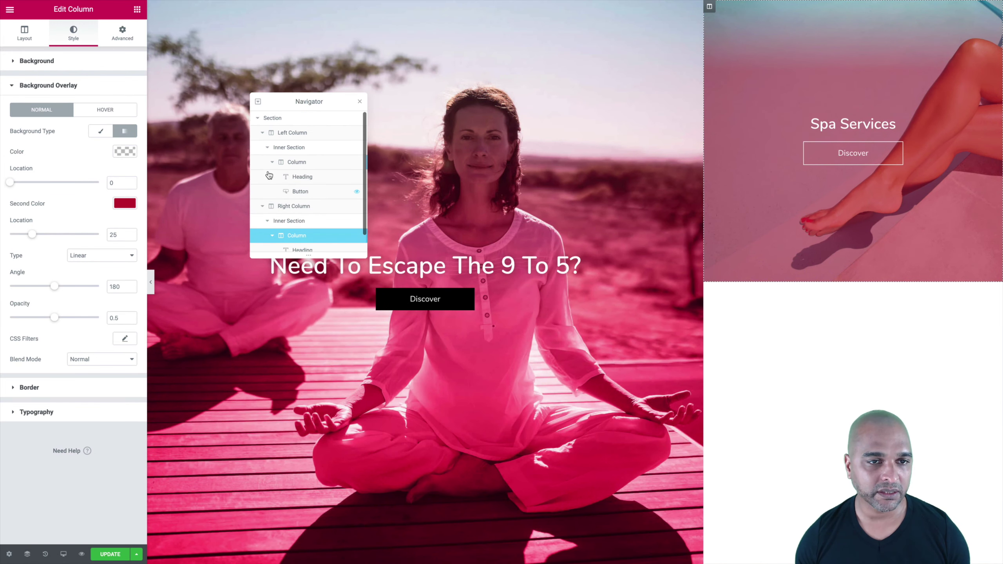
{"action": "left_click", "coordinate": [262, 132]}
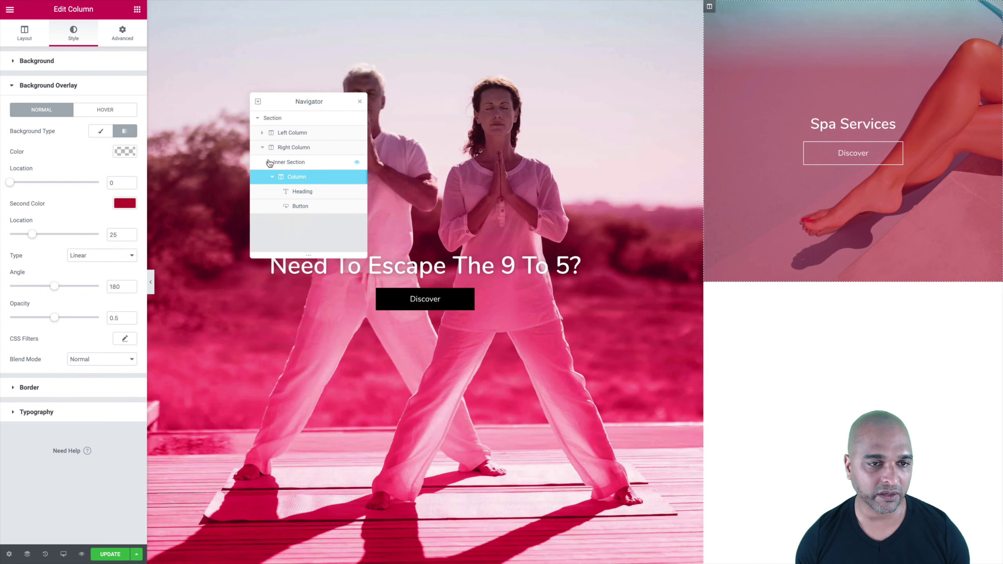
{"action": "left_click", "coordinate": [268, 162]}
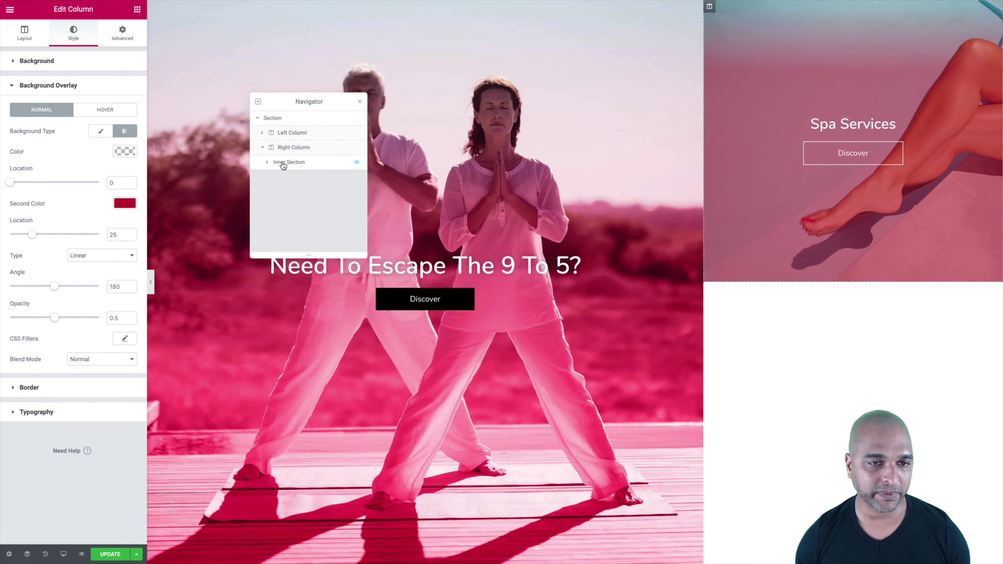
{"action": "left_click", "coordinate": [285, 163]}
{"action": "right_click", "coordinate": [306, 166]}
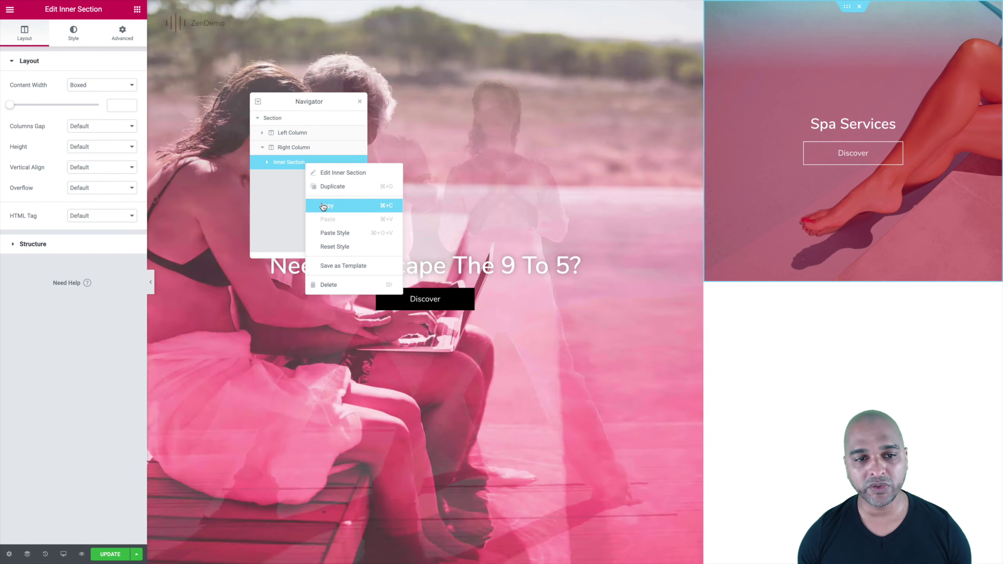
{"action": "left_click", "coordinate": [322, 190]}
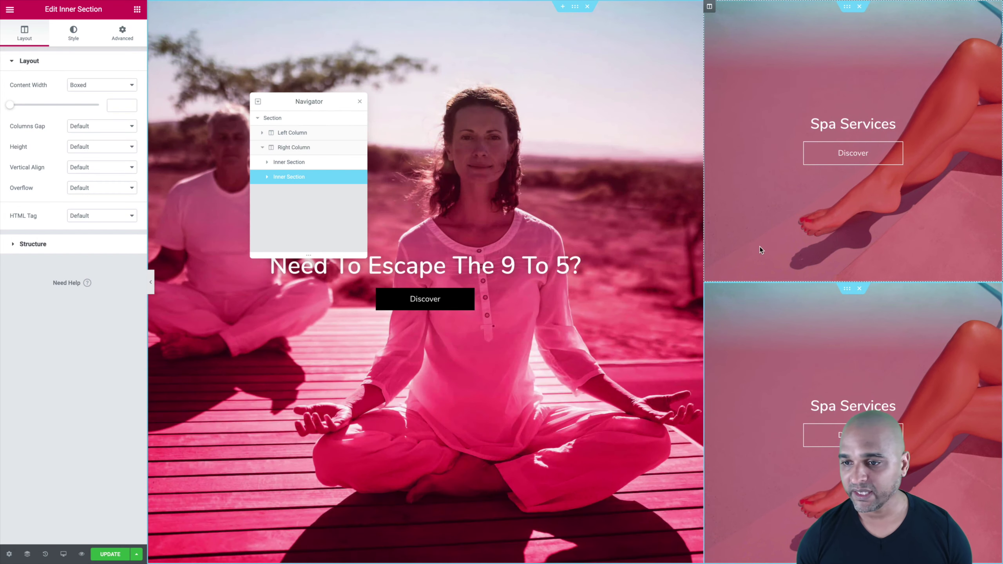
{"action": "scroll", "coordinate": [760, 246], "scroll_direction": "down", "scroll_amount": 1}
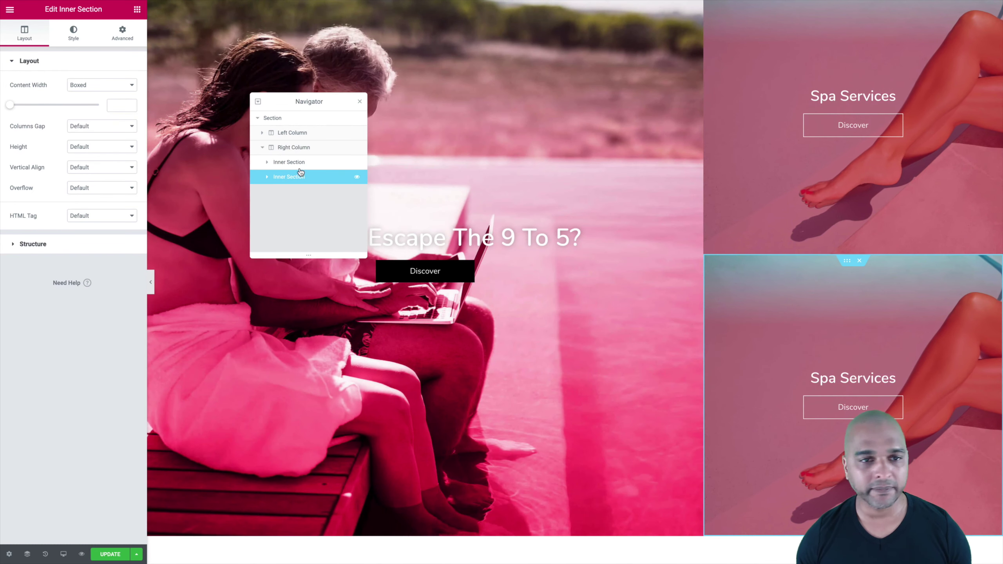
- Rename the first inner section in the Right Column to "Top - Inner Section"
{"action": "left_click", "coordinate": [267, 177]}
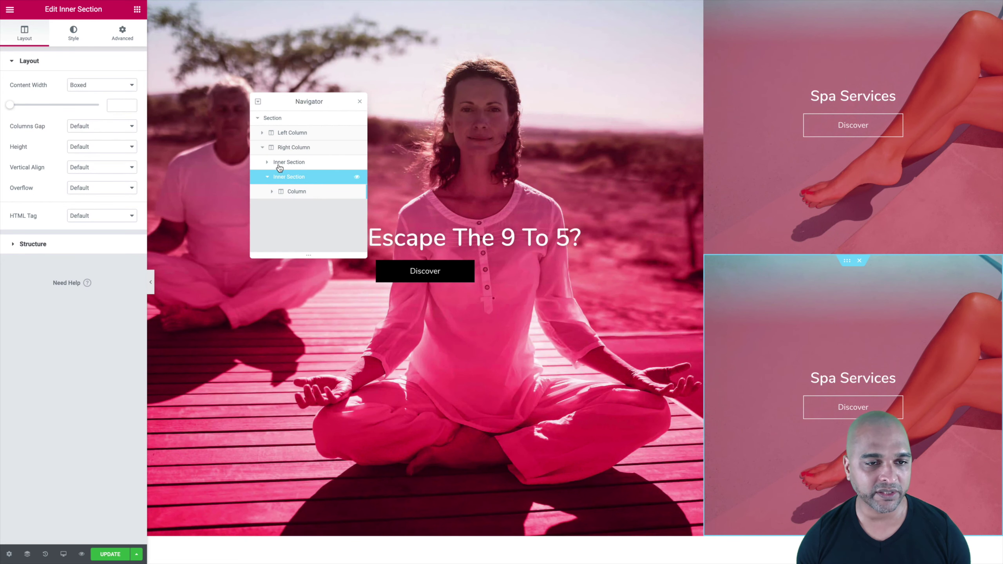
{"action": "left_click", "coordinate": [281, 162]}
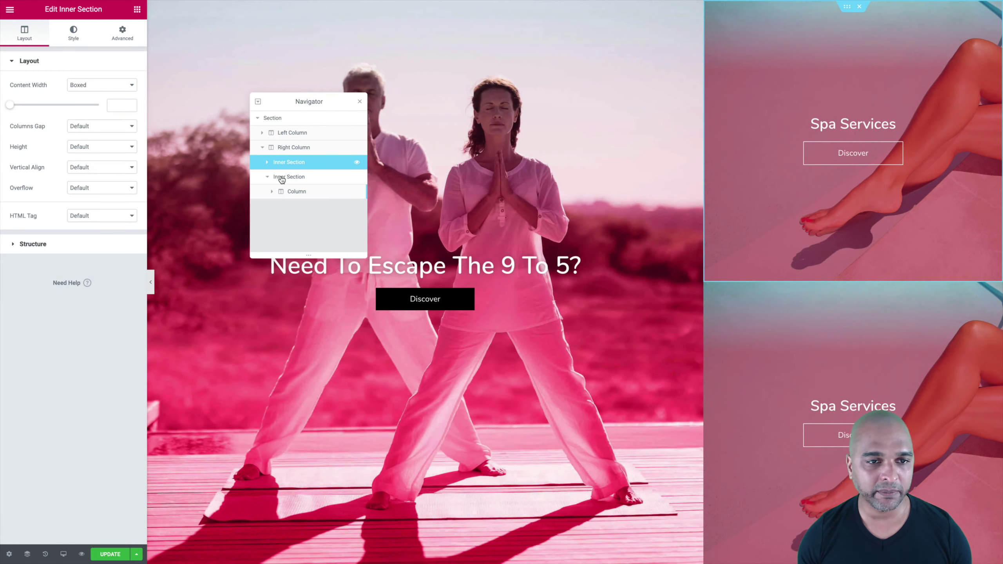
{"action": "double_click", "coordinate": [280, 163]}
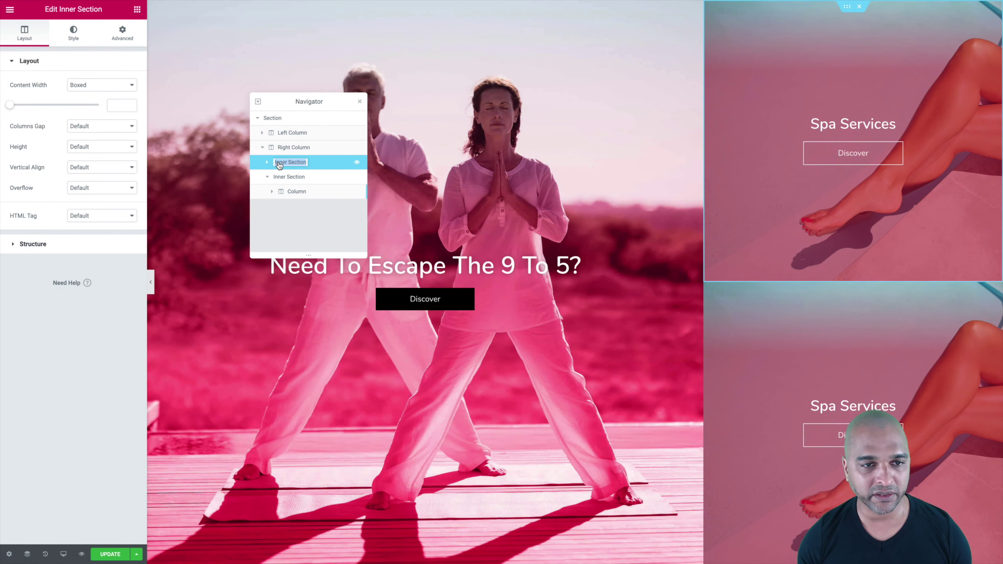
{"action": "type", "text": "To"}
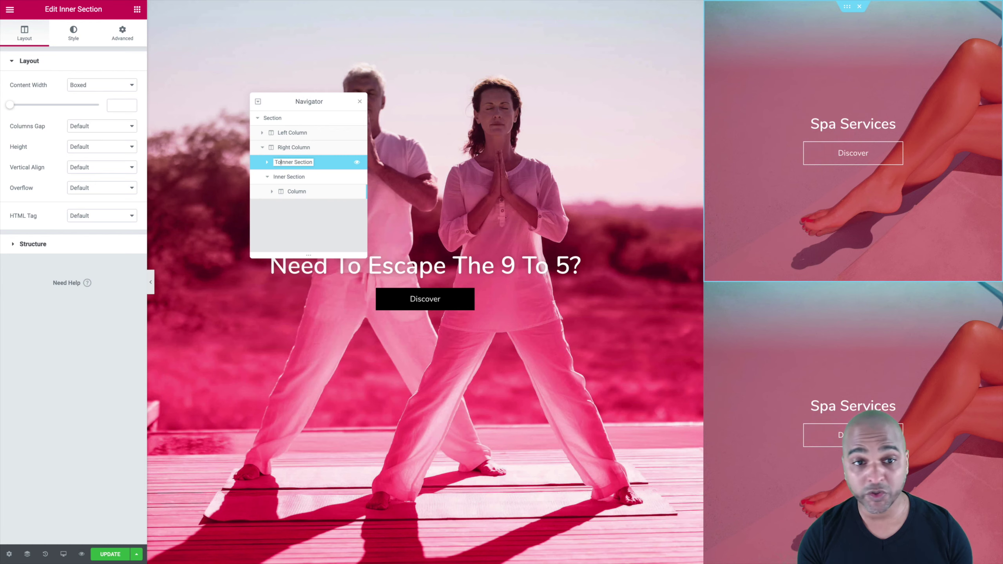
{"action": "type", "text": "p -"}
{"action": "key", "text": "Return"}
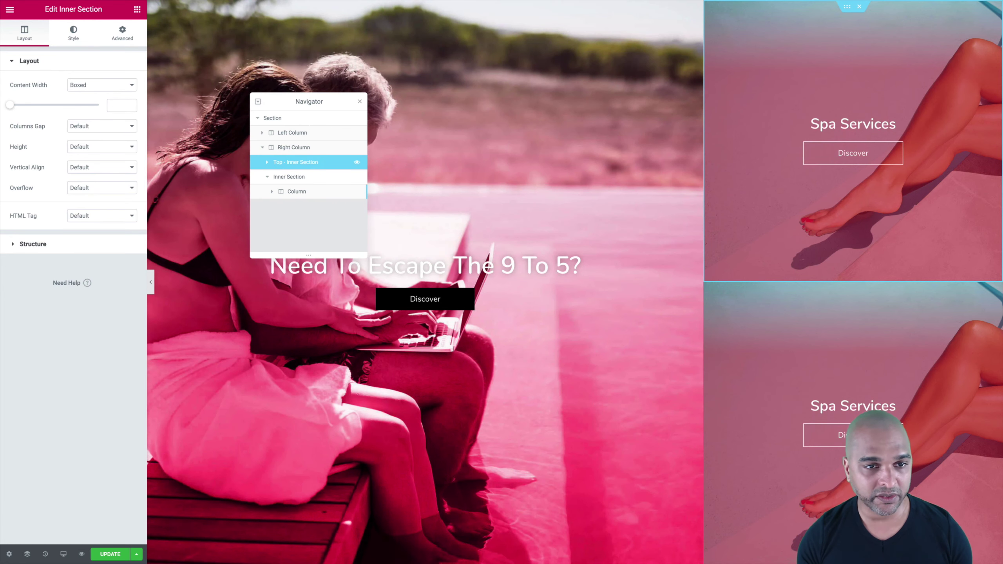
- Rename the duplicated inner section to "Bottom -Inner Section"
{"action": "left_click", "coordinate": [285, 179]}
{"action": "double_click", "coordinate": [279, 178]}
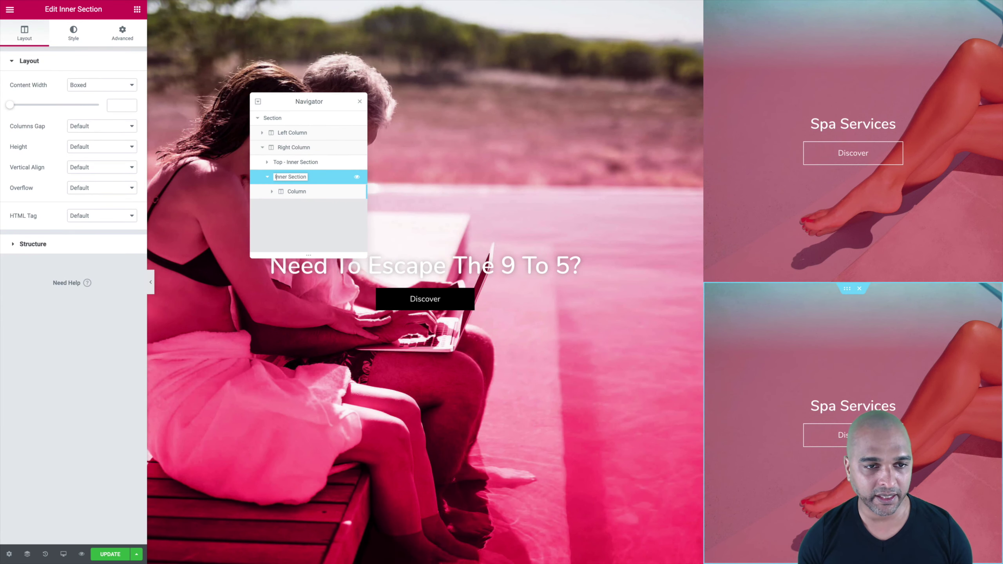
{"action": "type", "text": "Bottom -"}
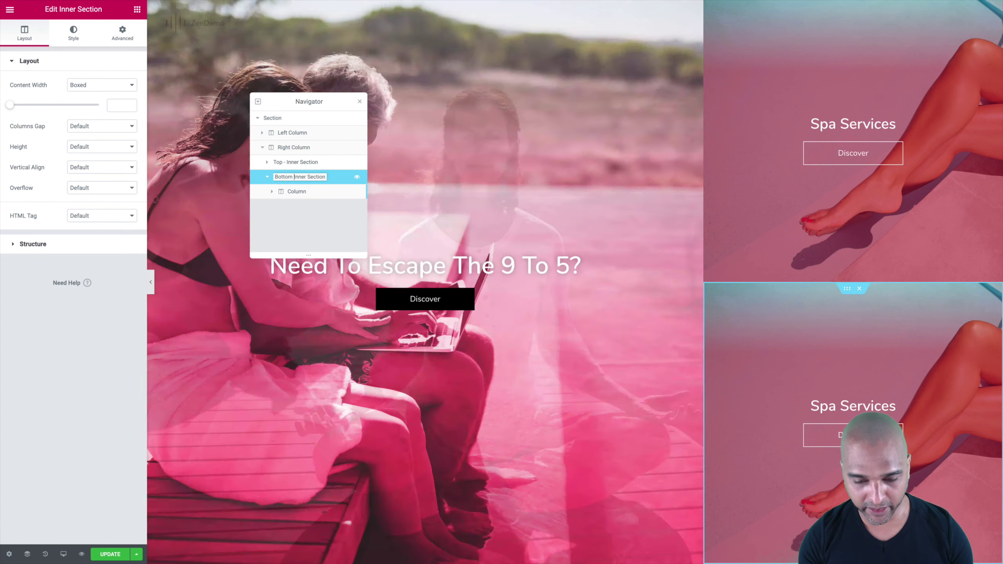
{"action": "key", "text": "Return"}
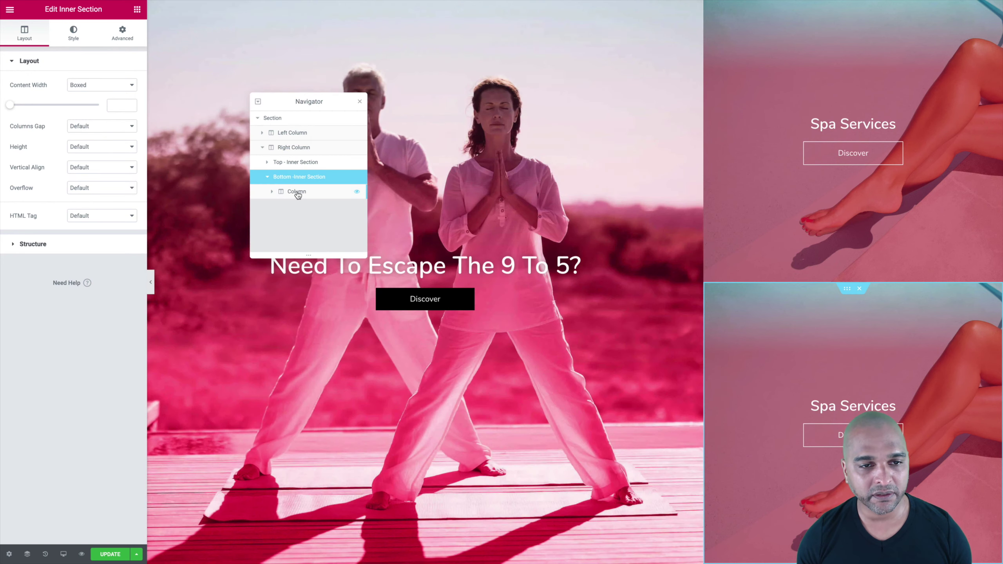
- Replace the bottom inner section column's background image with the pink-tinted photo of the couple having breakfast
{"action": "left_click", "coordinate": [296, 192]}
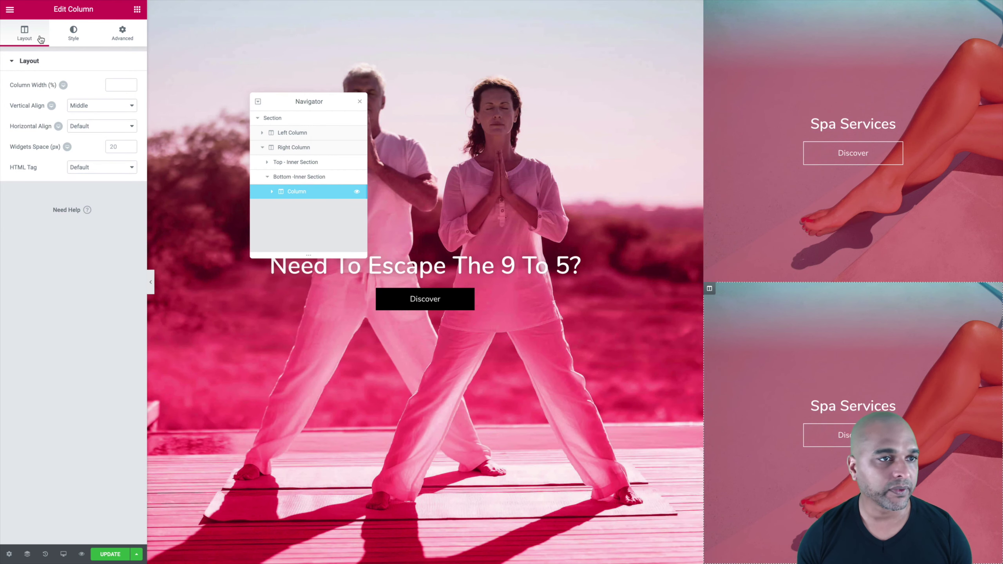
{"action": "left_click", "coordinate": [72, 35]}
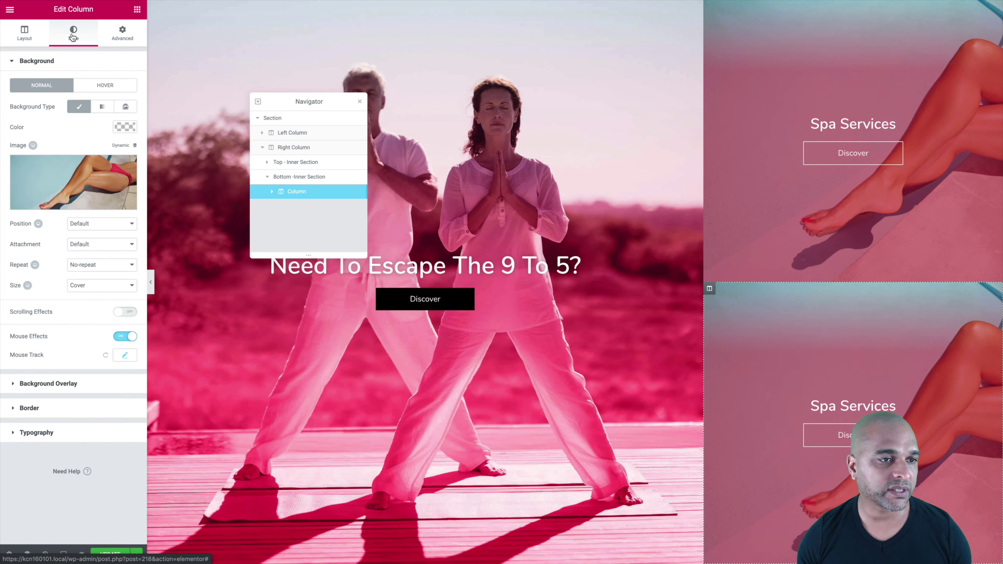
{"action": "left_click", "coordinate": [65, 179]}
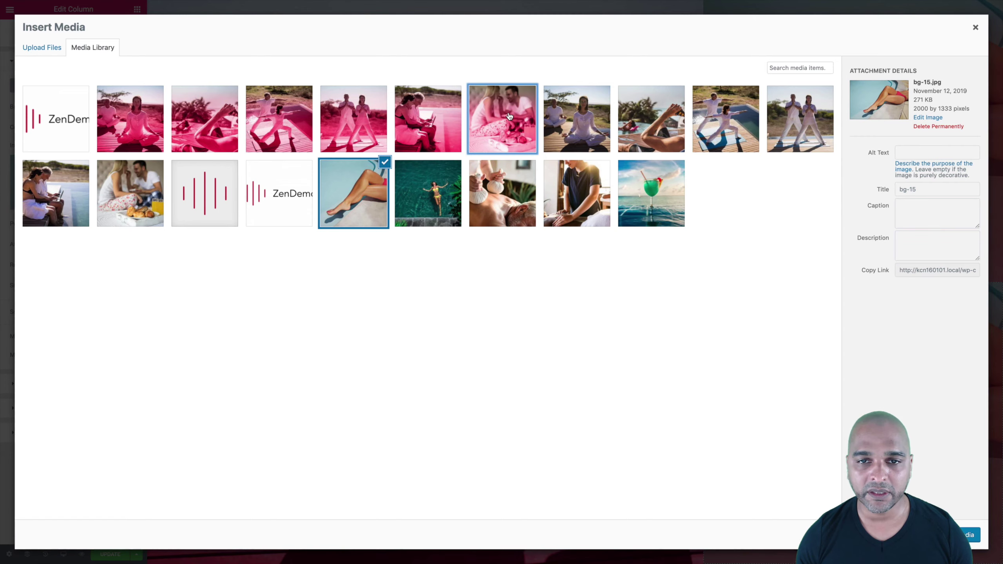
{"action": "left_click", "coordinate": [517, 116]}
{"action": "left_click", "coordinate": [969, 534]}
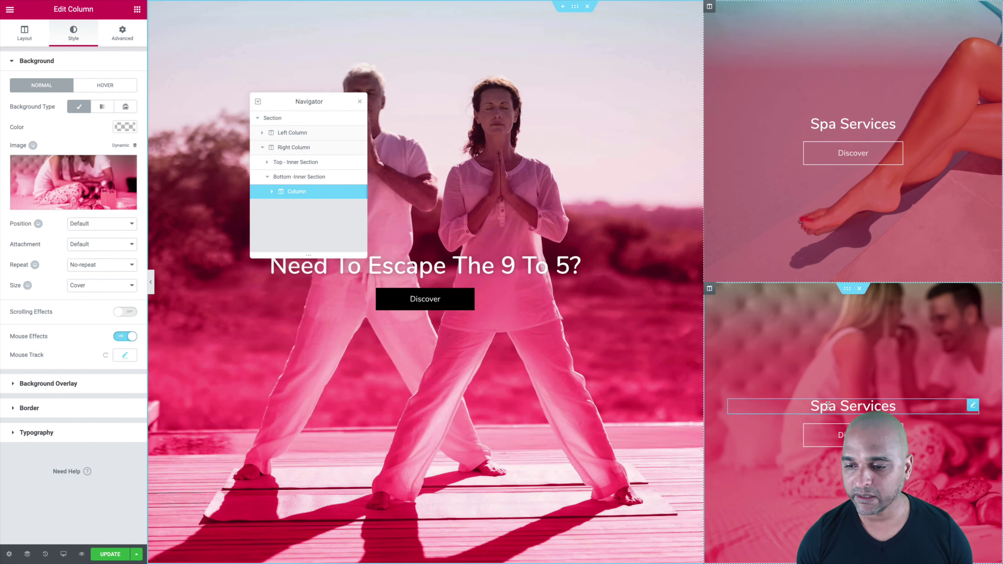
- Change the bottom panel's heading text to "Special Offers"
{"action": "triple_click", "coordinate": [828, 406]}
{"action": "type", "text": "Speci"}
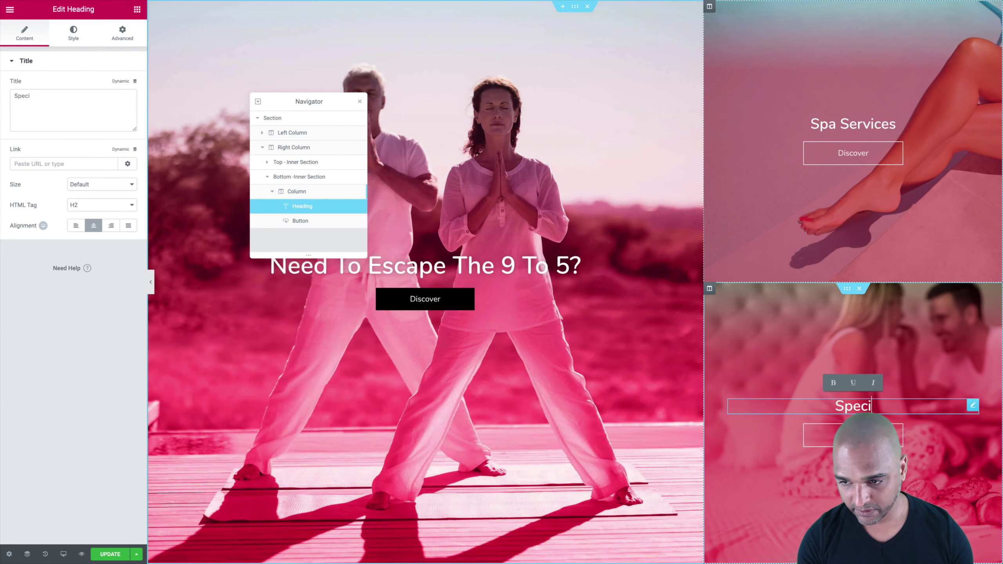
{"action": "type", "text": "al Offers"}
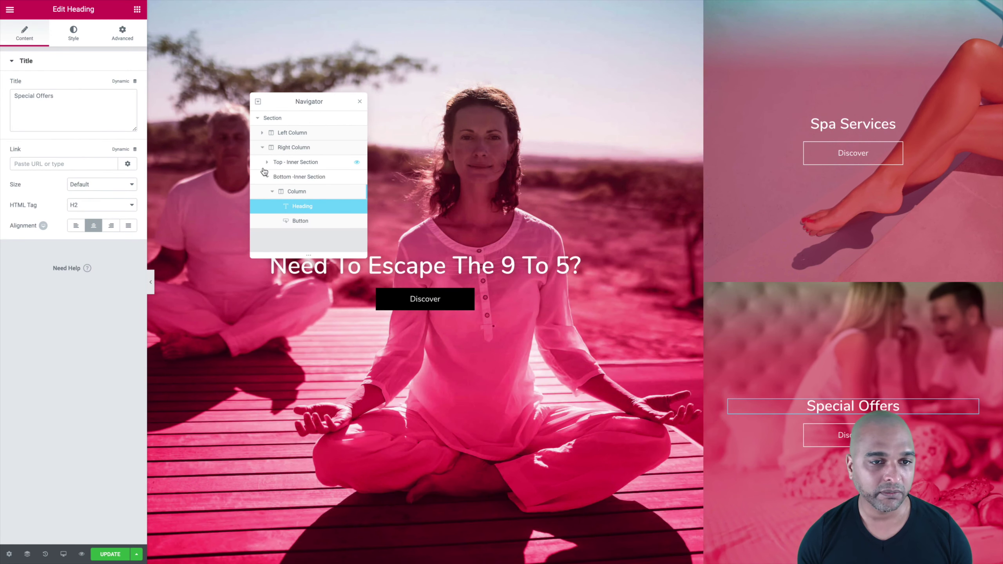
- Set the Special Offers column's Mouse Track direction to Direct and update the page
{"action": "left_click", "coordinate": [283, 180]}
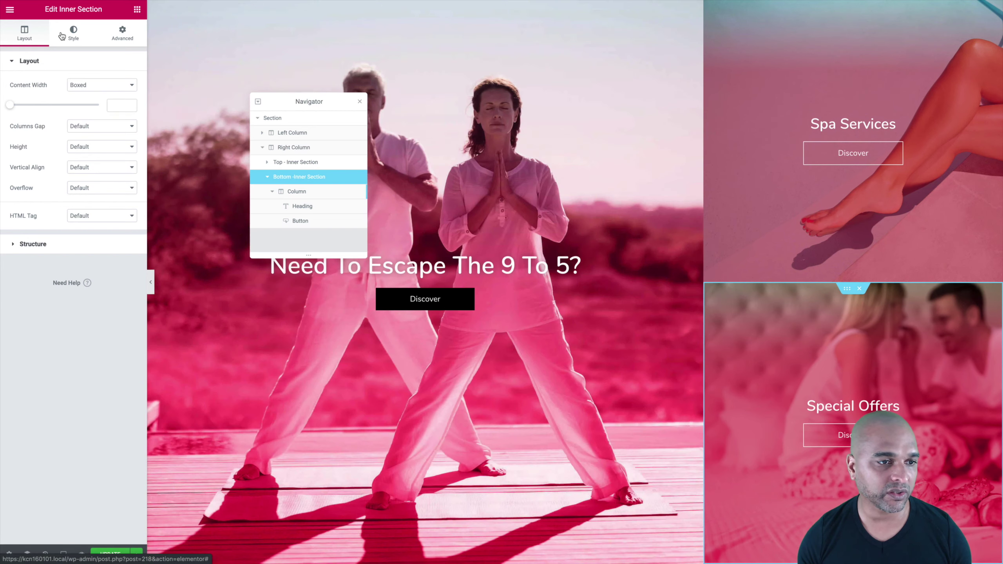
{"action": "left_click", "coordinate": [61, 37]}
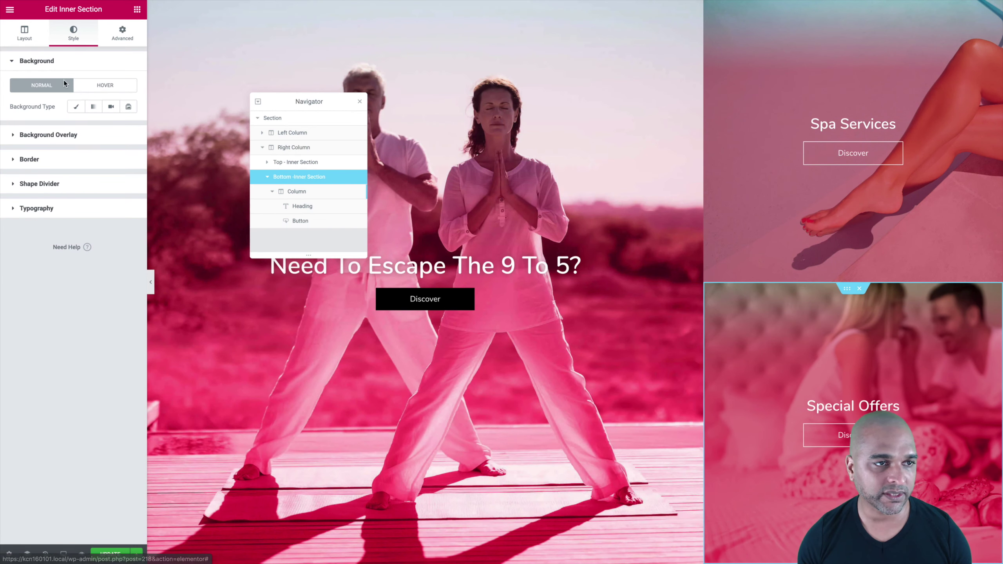
{"action": "left_click", "coordinate": [290, 194]}
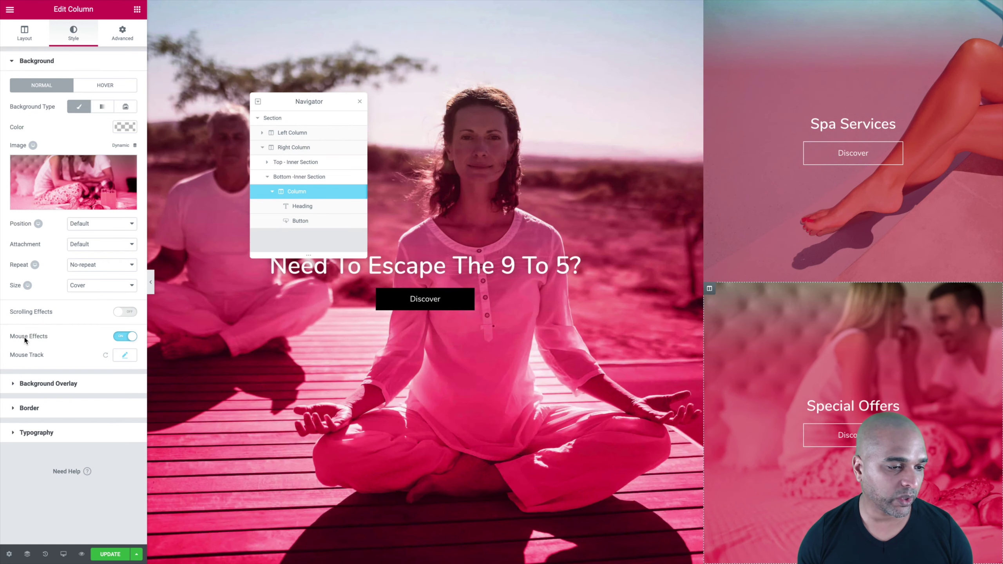
{"action": "left_click", "coordinate": [124, 356]}
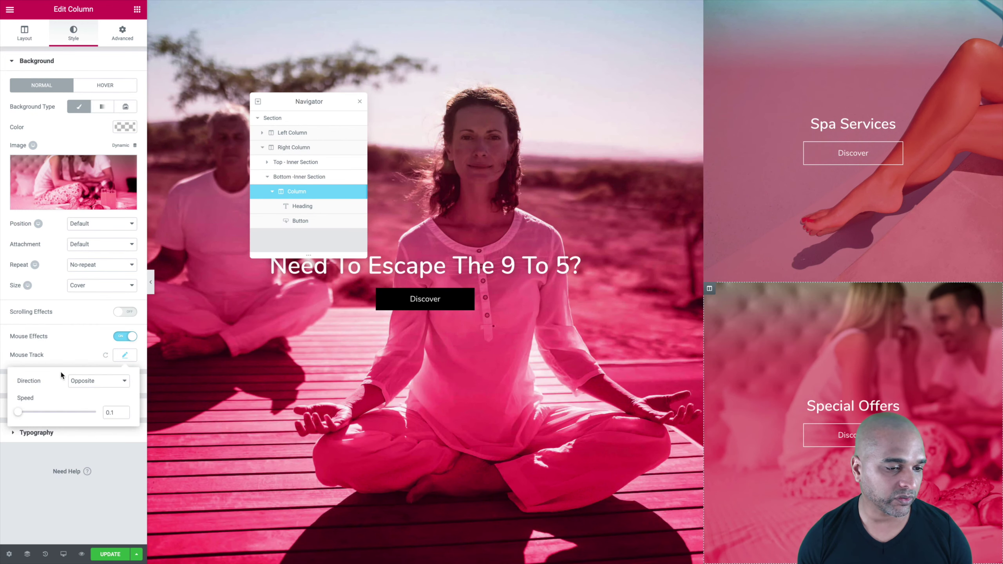
{"action": "left_click", "coordinate": [88, 388]}
{"action": "left_click", "coordinate": [76, 393]}
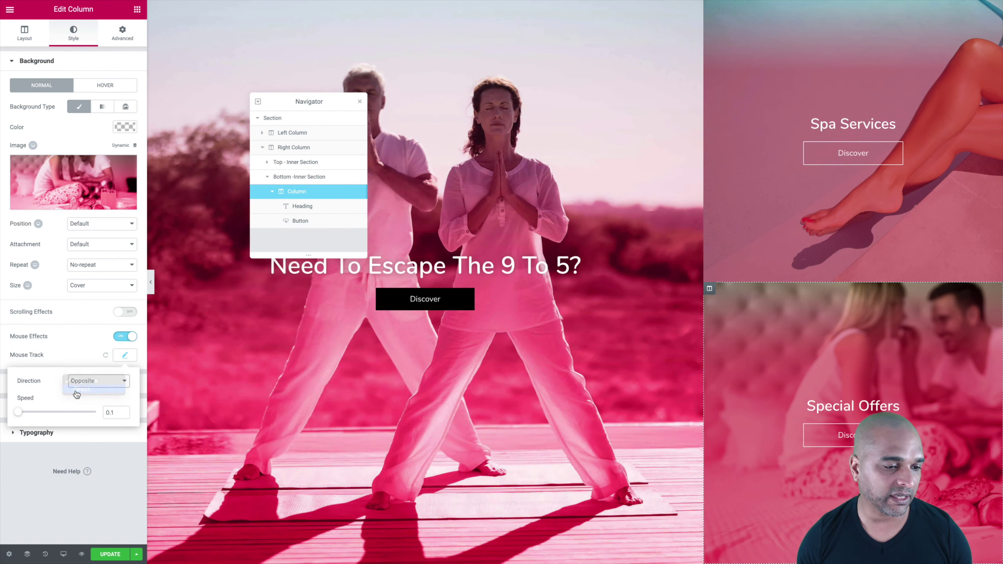
{"action": "left_click", "coordinate": [5, 415]}
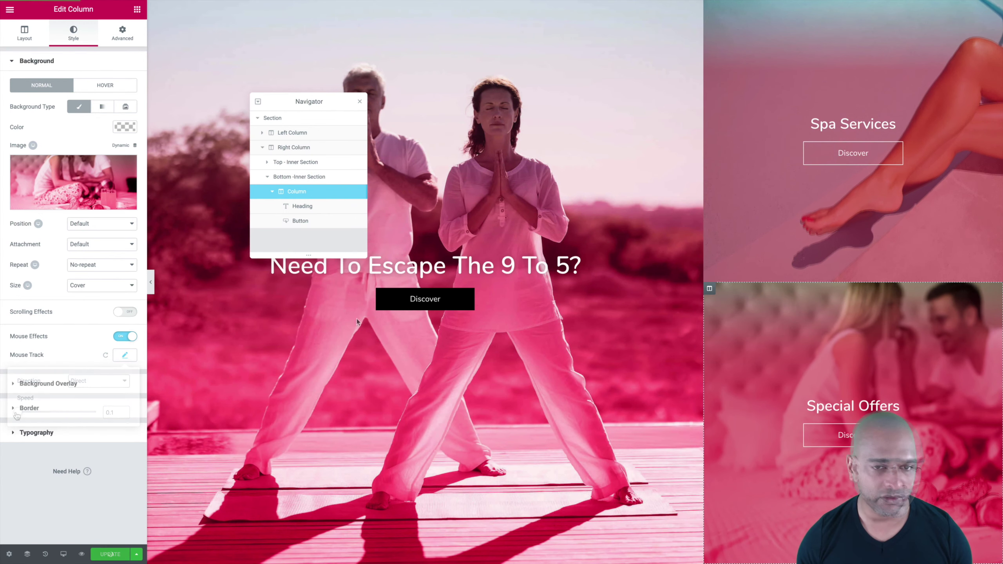
- Preview the split-screen layout without the editing panel and examine the reference page along its full length
{"action": "left_click", "coordinate": [150, 288]}
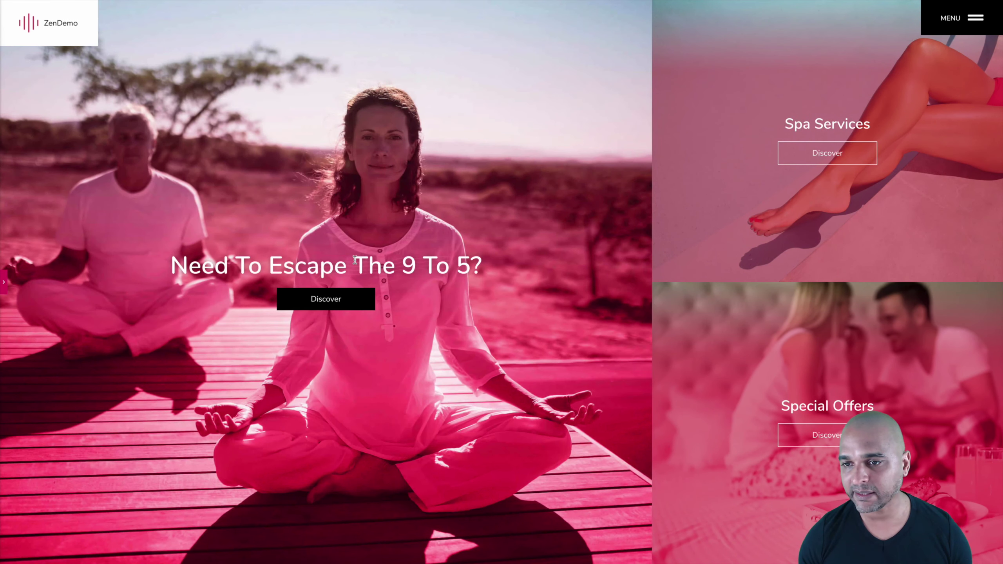
{"action": "left_click", "coordinate": [4, 282]}
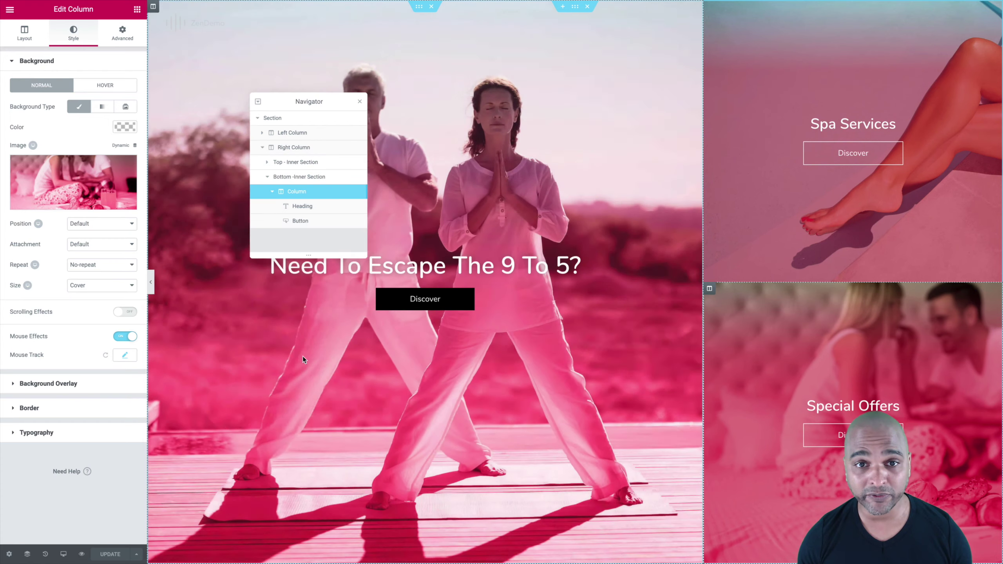
{"action": "scroll", "coordinate": [302, 356], "scroll_direction": "down", "scroll_amount": 2}
{"action": "scroll", "coordinate": [302, 356], "scroll_direction": "up", "scroll_amount": 2}
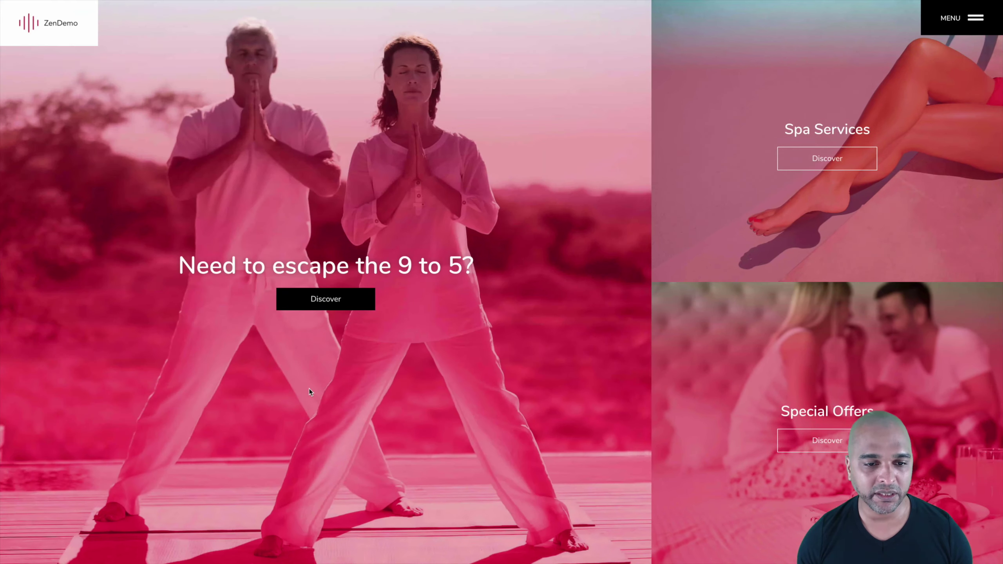
{"action": "scroll", "coordinate": [308, 389], "scroll_direction": "down", "scroll_amount": 15}
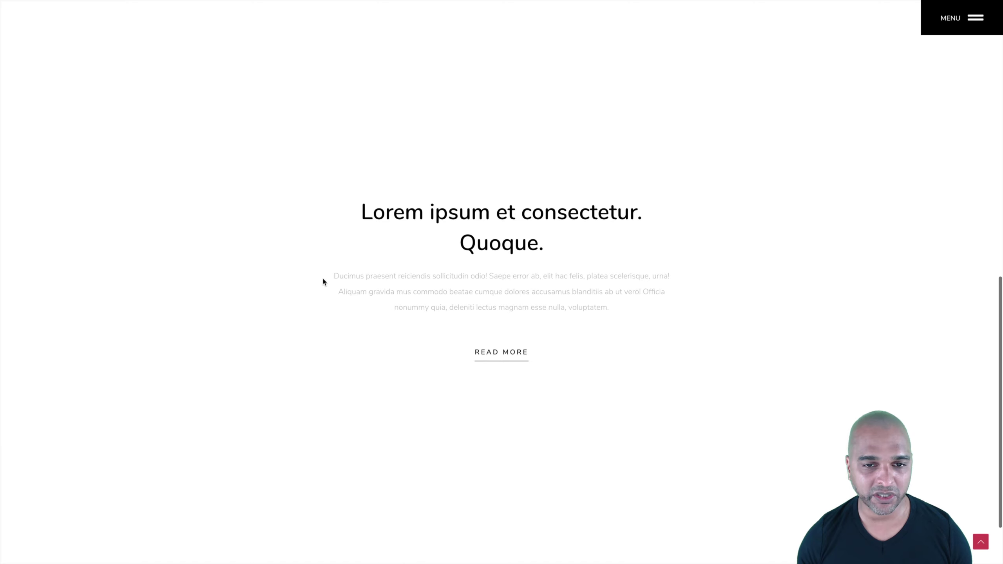
{"action": "scroll", "coordinate": [323, 278], "scroll_direction": "up", "scroll_amount": 15}
{"action": "scroll", "coordinate": [322, 278], "scroll_direction": "down", "scroll_amount": 6}
{"action": "scroll", "coordinate": [323, 281], "scroll_direction": "up", "scroll_amount": 6}
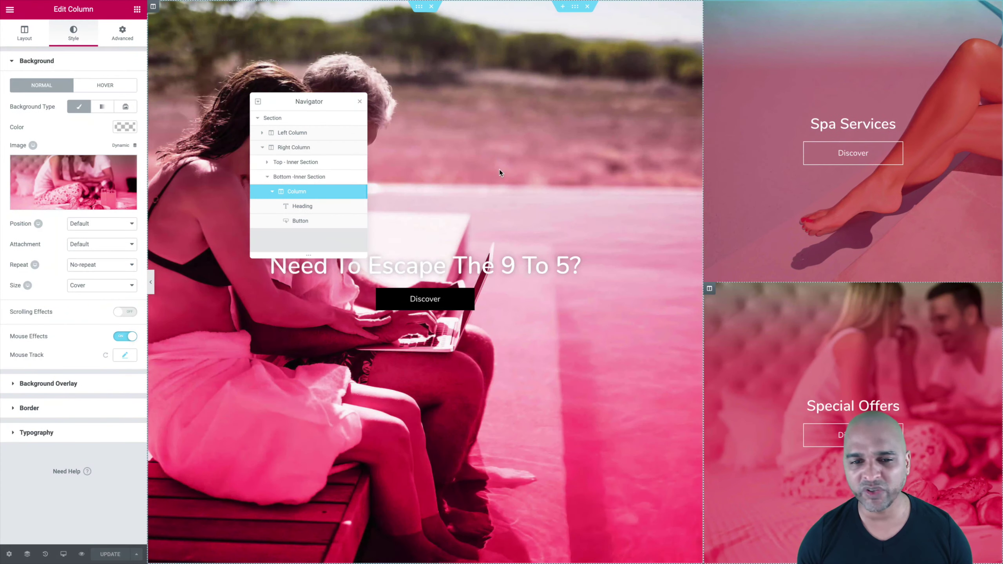
- Insert the white "Company is a collective of passionates" block from the template library below the split-screen section
{"action": "scroll", "coordinate": [499, 169], "scroll_direction": "down", "scroll_amount": 3}
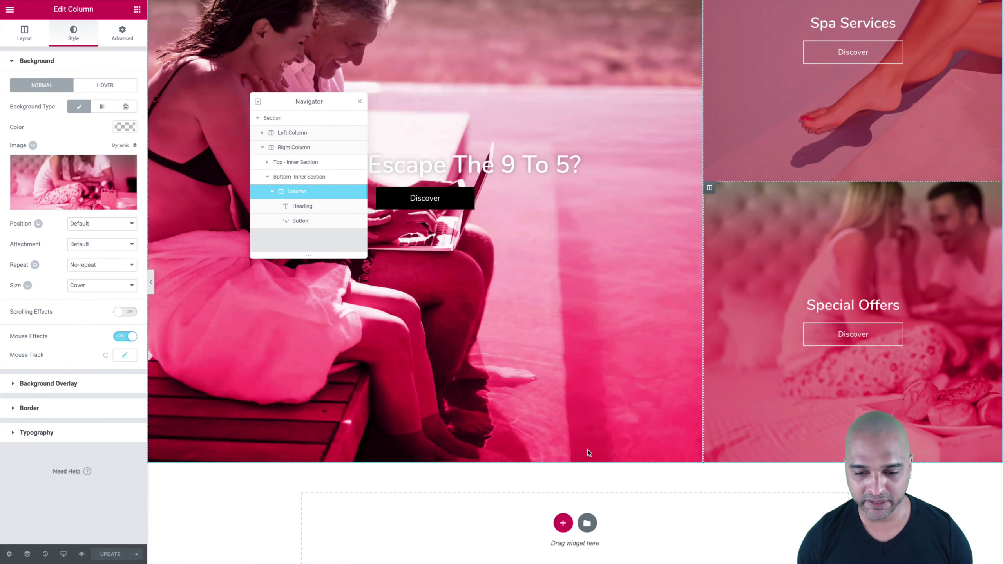
{"action": "scroll", "coordinate": [564, 518], "scroll_direction": "down", "scroll_amount": 3}
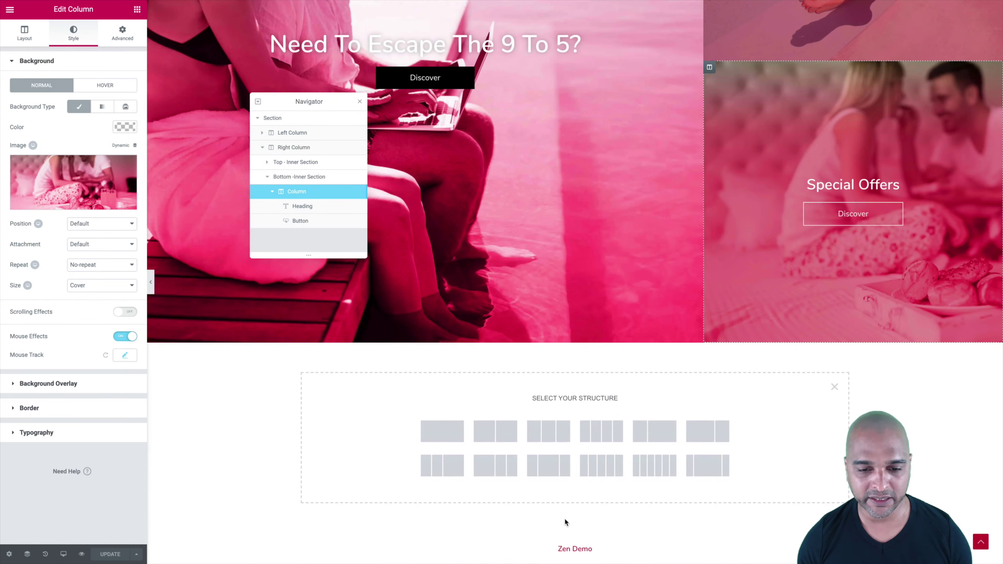
{"action": "left_click", "coordinate": [833, 387]}
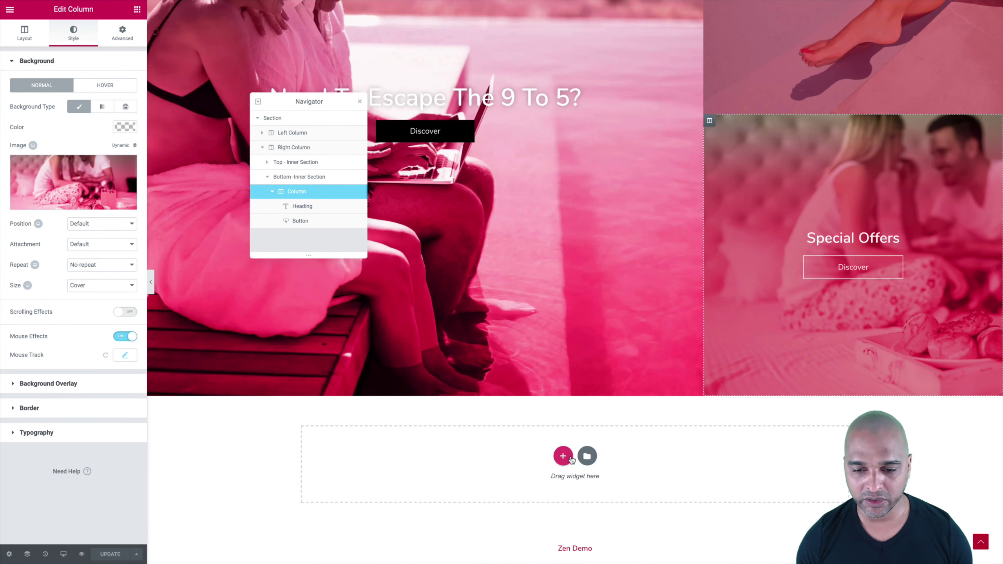
{"action": "left_click", "coordinate": [587, 456]}
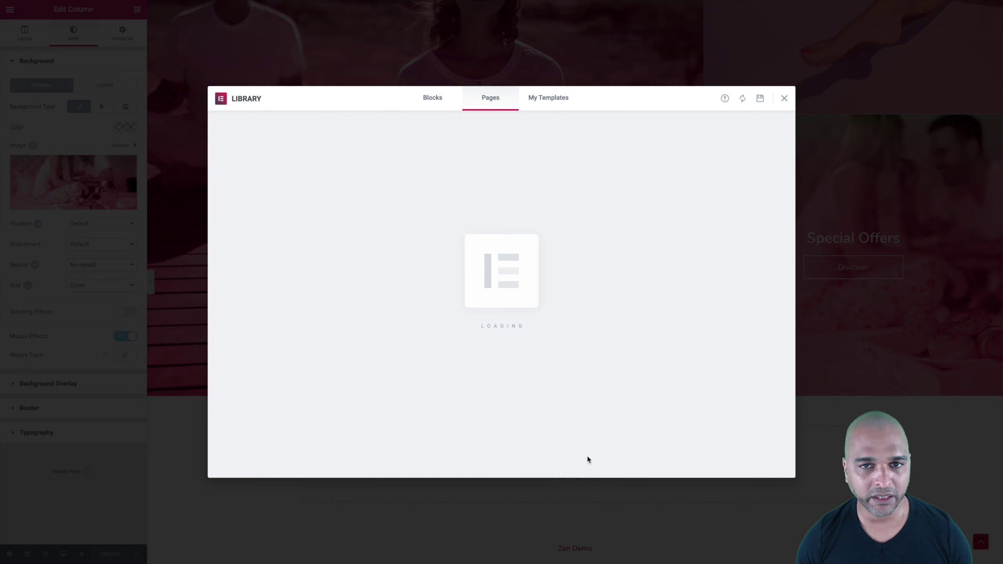
{"action": "left_click", "coordinate": [432, 102]}
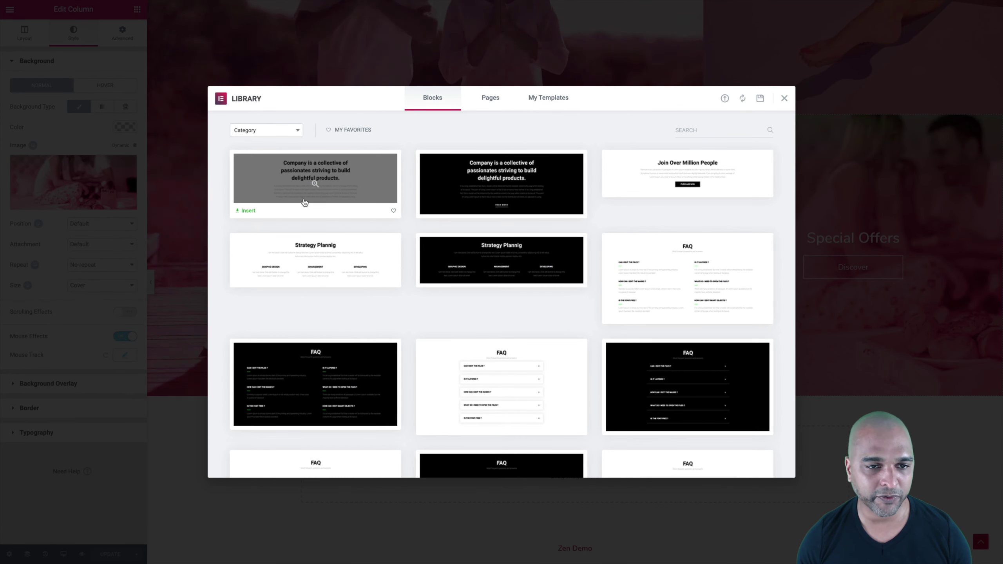
{"action": "left_click", "coordinate": [244, 210]}
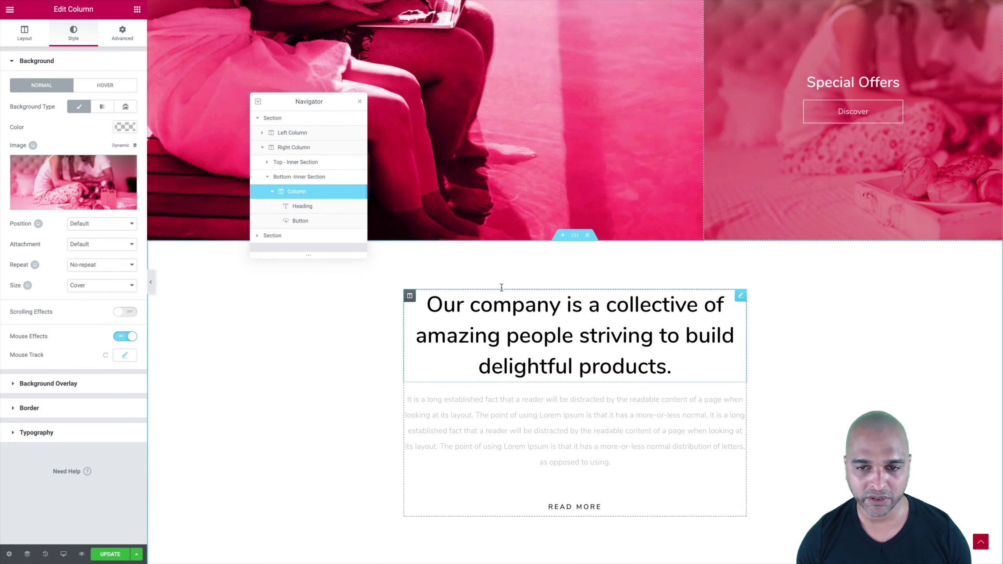
- Set the inserted section's height to Min Height with a minimum of 100 VH and update the page
{"action": "left_click", "coordinate": [575, 236]}
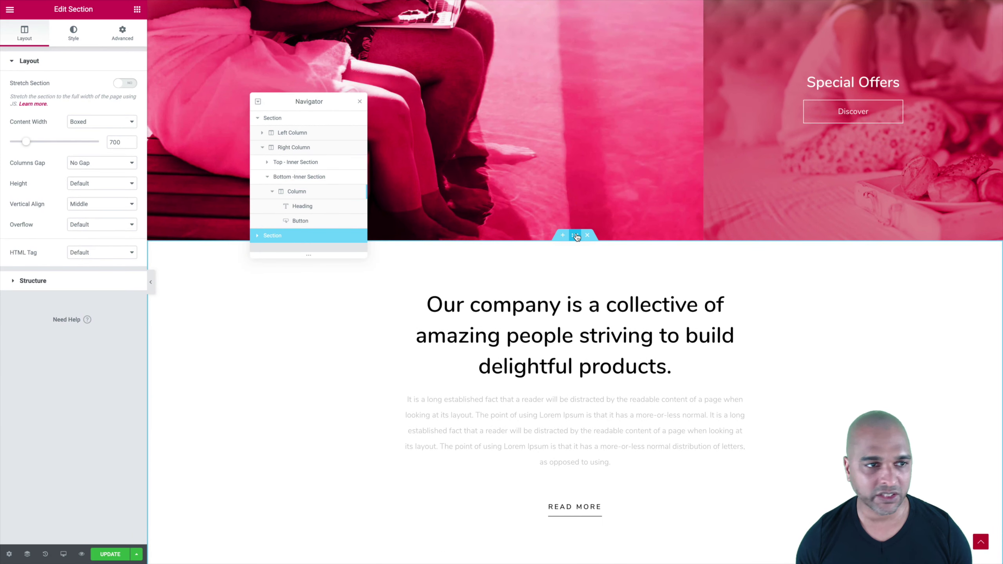
{"action": "left_click", "coordinate": [80, 181]}
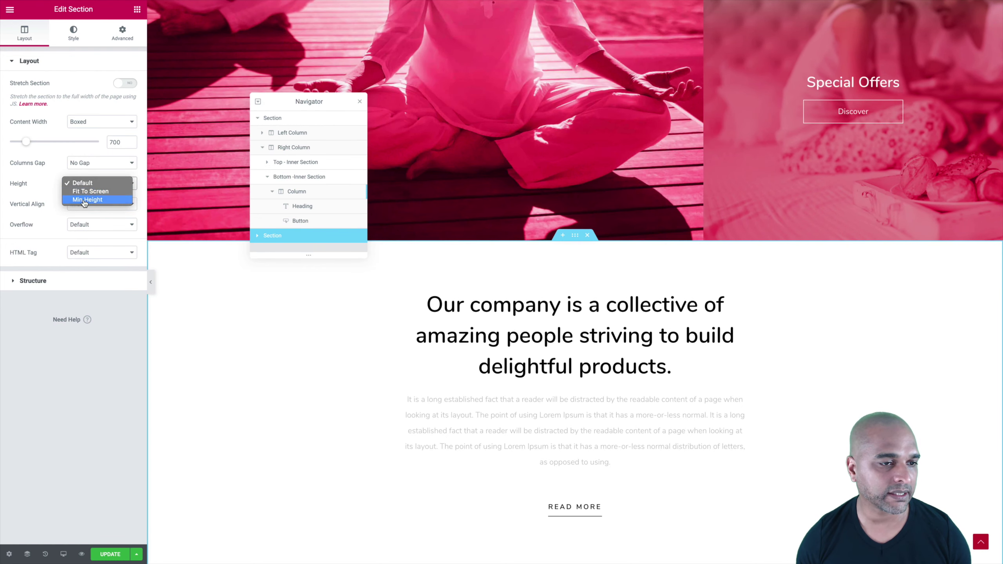
{"action": "left_click", "coordinate": [84, 202]}
{"action": "type", "text": "100"}
{"action": "left_click", "coordinate": [110, 554]}
{"action": "scroll", "coordinate": [411, 352], "scroll_direction": "down", "scroll_amount": 5}
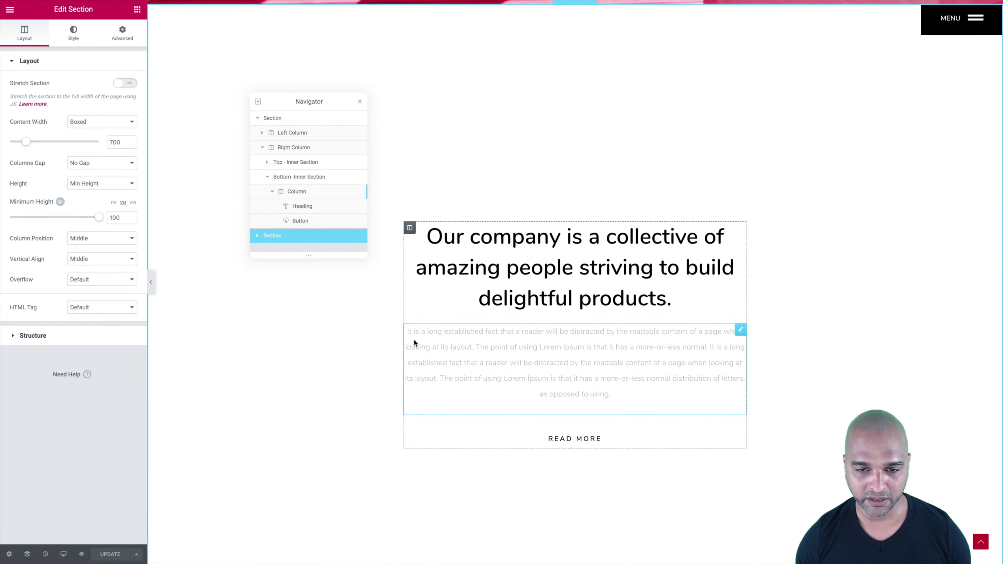
- Replace the inserted section's heading text with "Lorem ipsum. Quoque." and update the page
{"action": "scroll", "coordinate": [414, 341], "scroll_direction": "up", "scroll_amount": 1}
{"action": "double_click", "coordinate": [454, 300]}
{"action": "triple_click", "coordinate": [454, 300]}
{"action": "type", "text": "Lorem i"}
{"action": "key", "text": "BackSpace"}
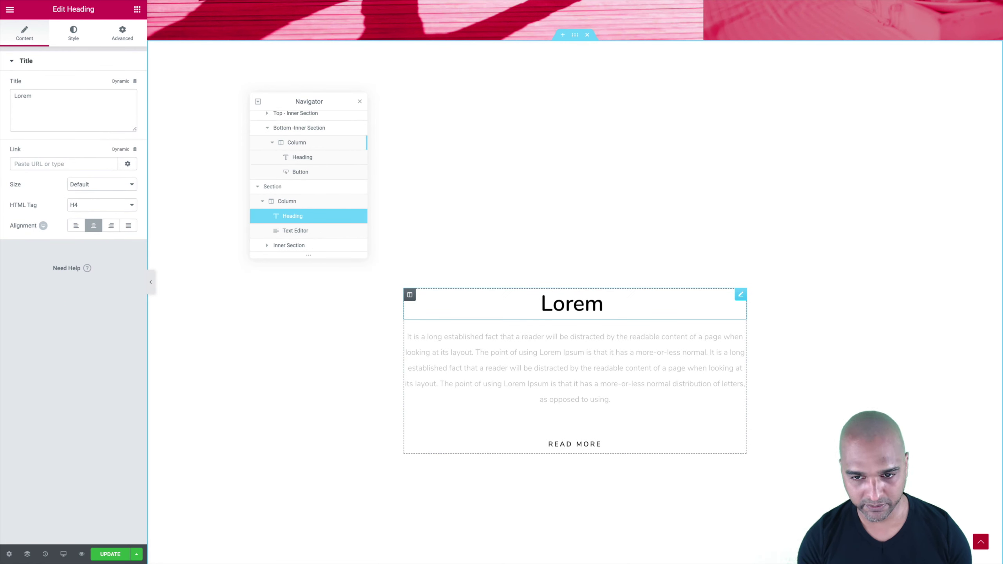
{"action": "type", "text": "ipsum. Quoque."}
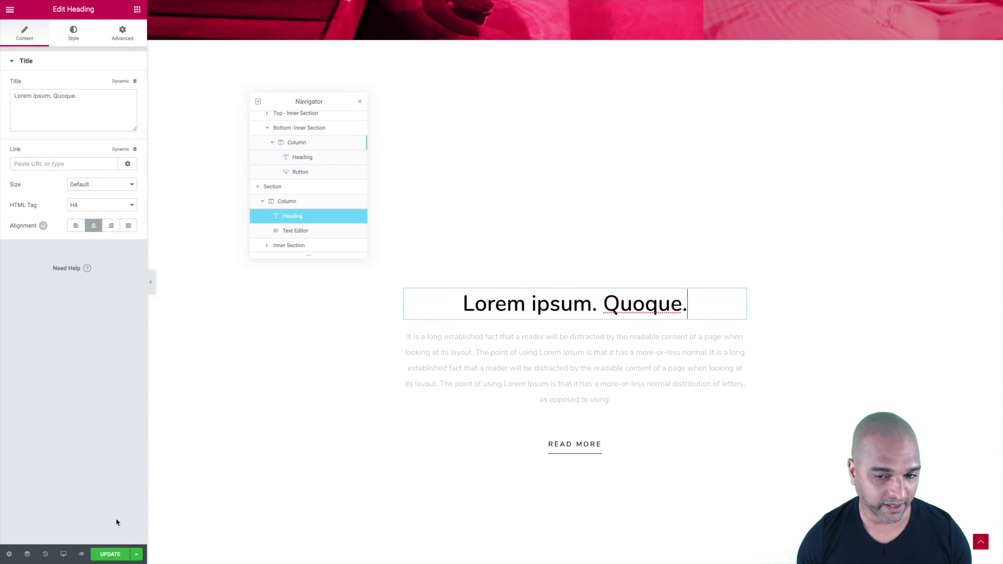
{"action": "left_click", "coordinate": [111, 553]}
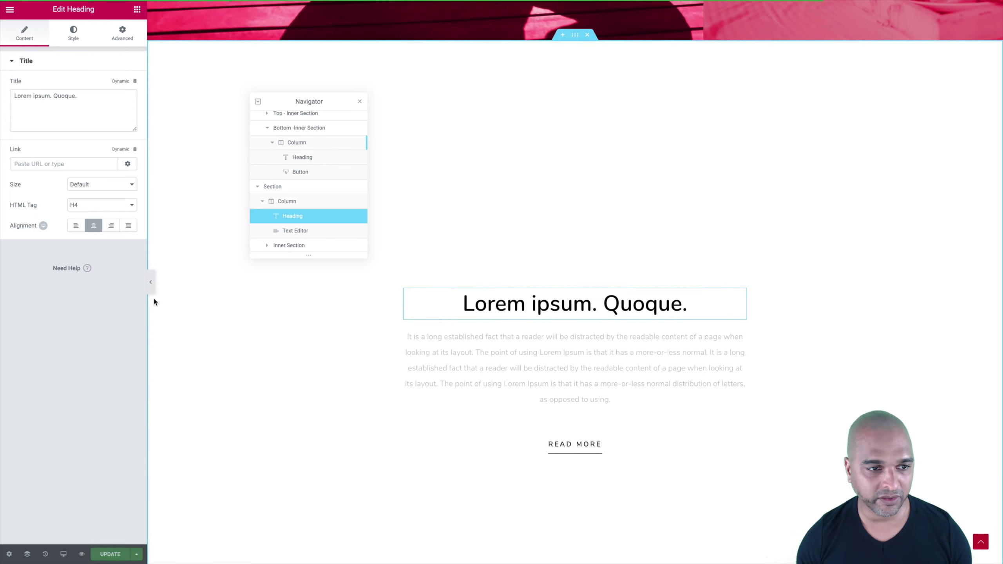
- Preview the page without the editing panel and check how the split-screen layout flows into the text section
{"action": "left_click", "coordinate": [148, 282]}
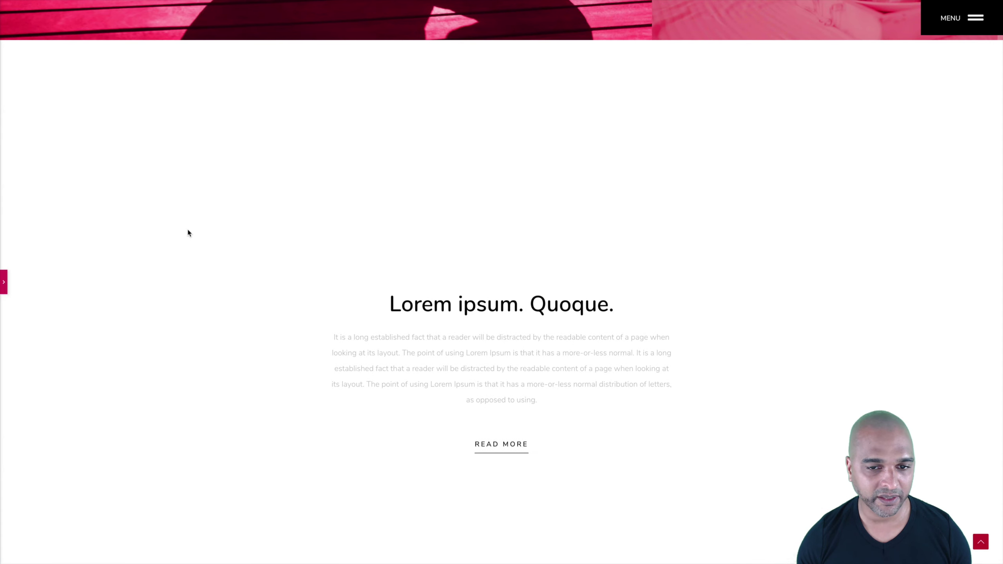
{"action": "scroll", "coordinate": [189, 233], "scroll_direction": "up", "scroll_amount": 10}
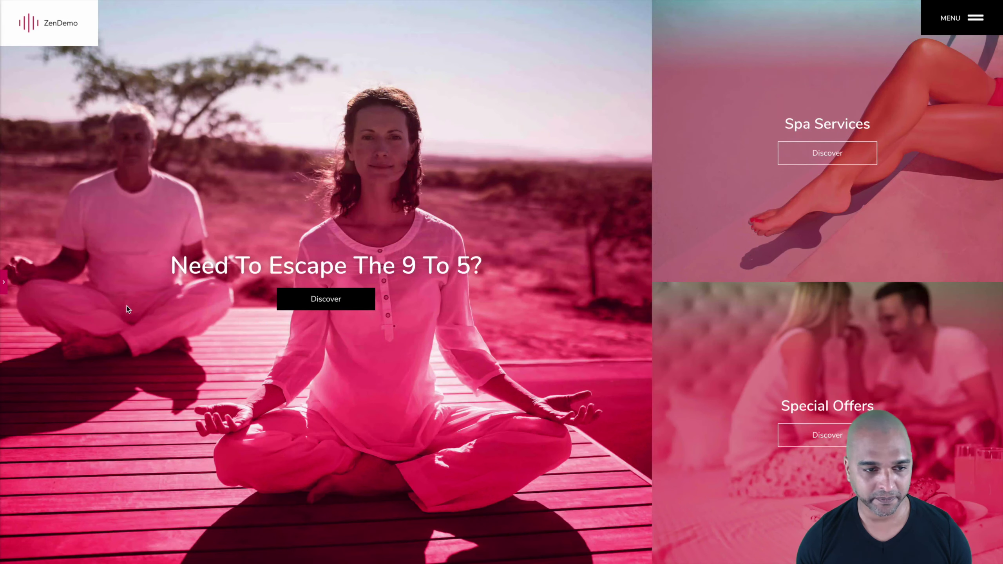
{"action": "left_click", "coordinate": [4, 284]}
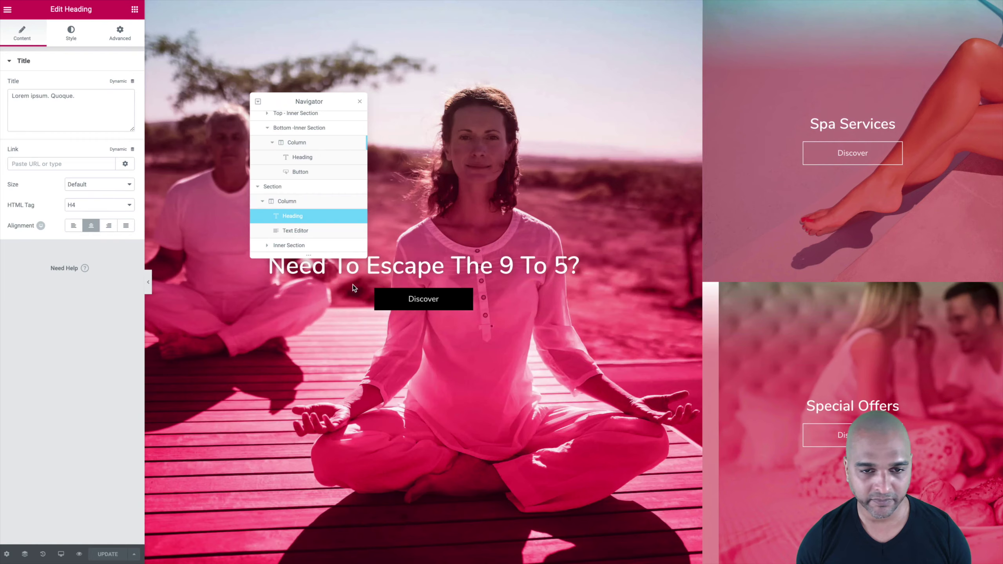
{"action": "scroll", "coordinate": [462, 373], "scroll_direction": "down", "scroll_amount": 5}
{"action": "scroll", "coordinate": [463, 372], "scroll_direction": "up", "scroll_amount": 5}
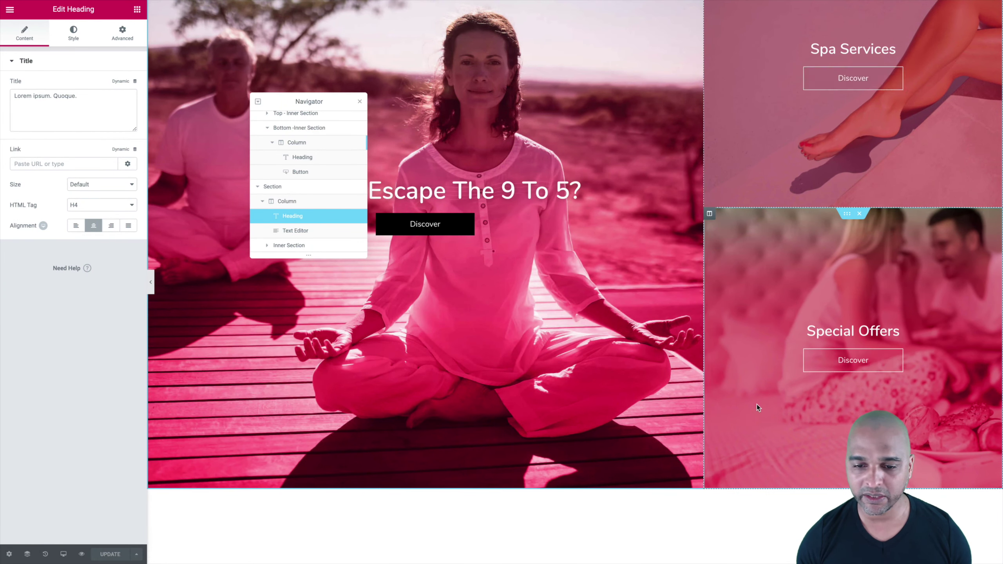
{"action": "scroll", "coordinate": [756, 405], "scroll_direction": "down", "scroll_amount": 5}
{"action": "scroll", "coordinate": [756, 403], "scroll_direction": "up", "scroll_amount": 5}
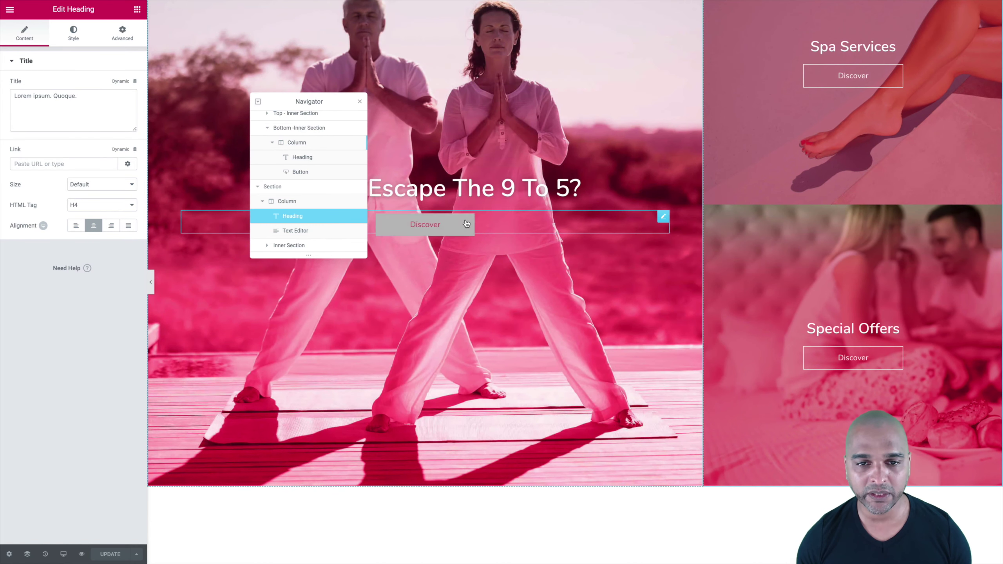
- Set the link of the Discover button under the slideshow heading to "#discover" and select that link text for reuse
{"action": "left_click", "coordinate": [664, 217]}
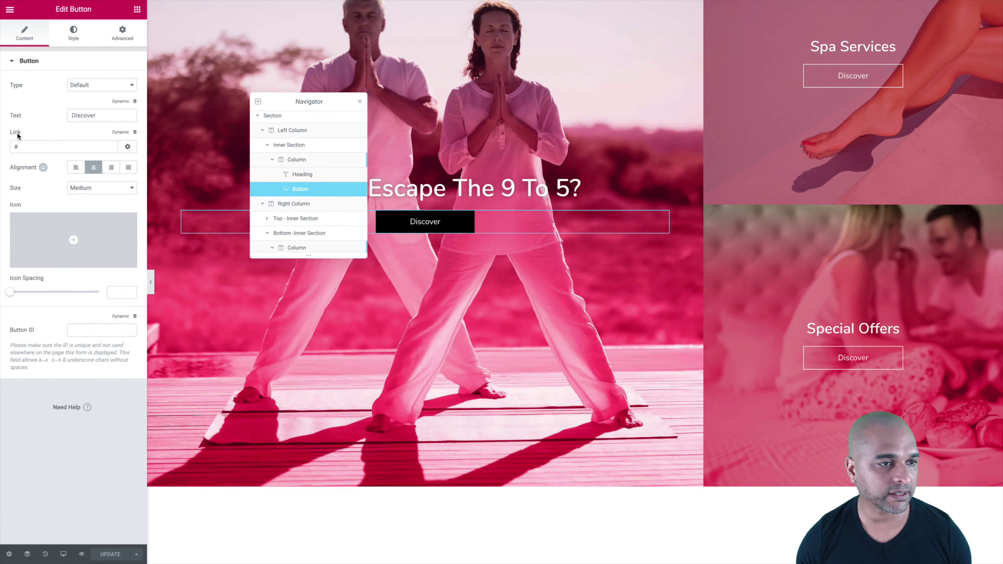
{"action": "left_click", "coordinate": [23, 147]}
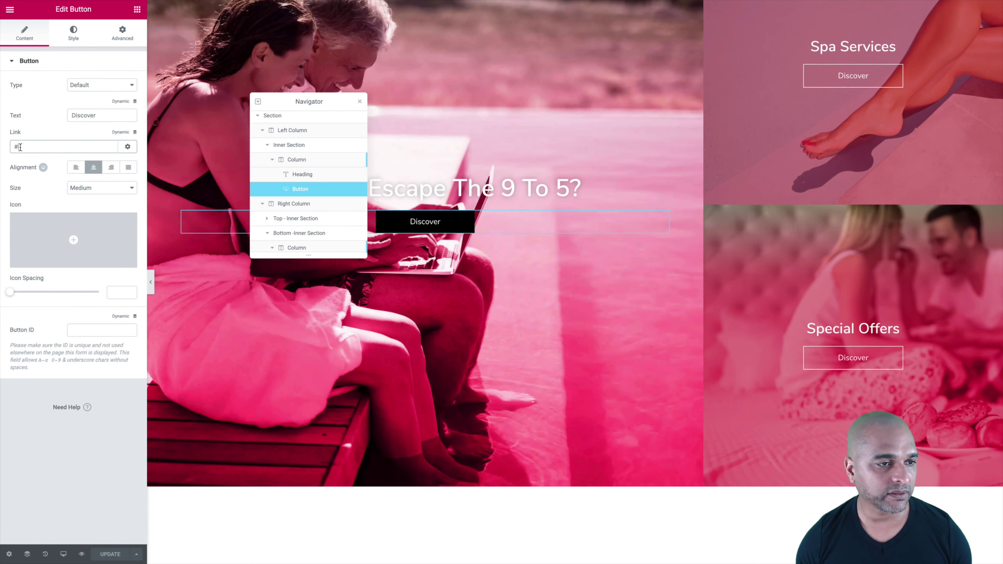
{"action": "type", "text": "discover"}
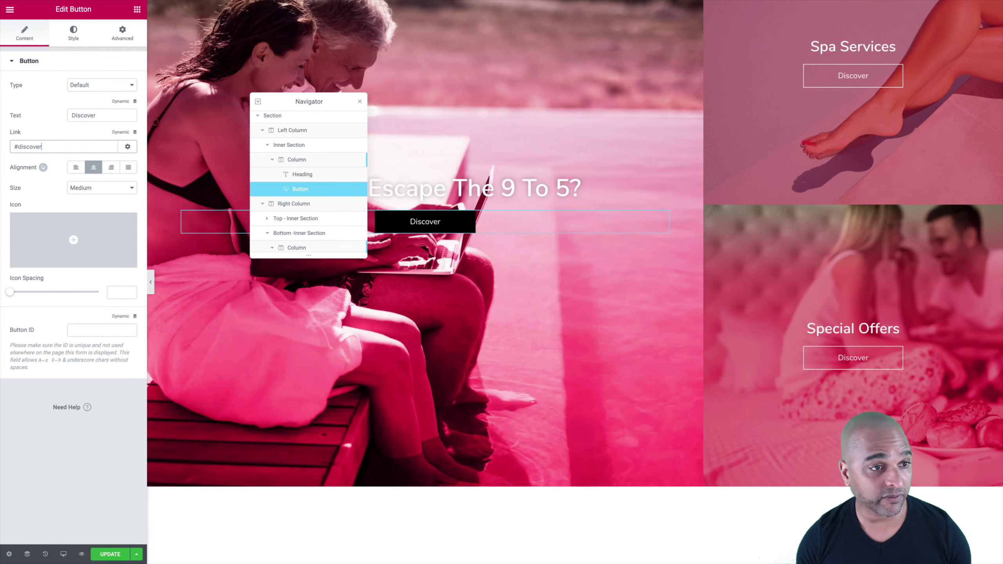
{"action": "key", "text": "ctrl+shift+Left"}
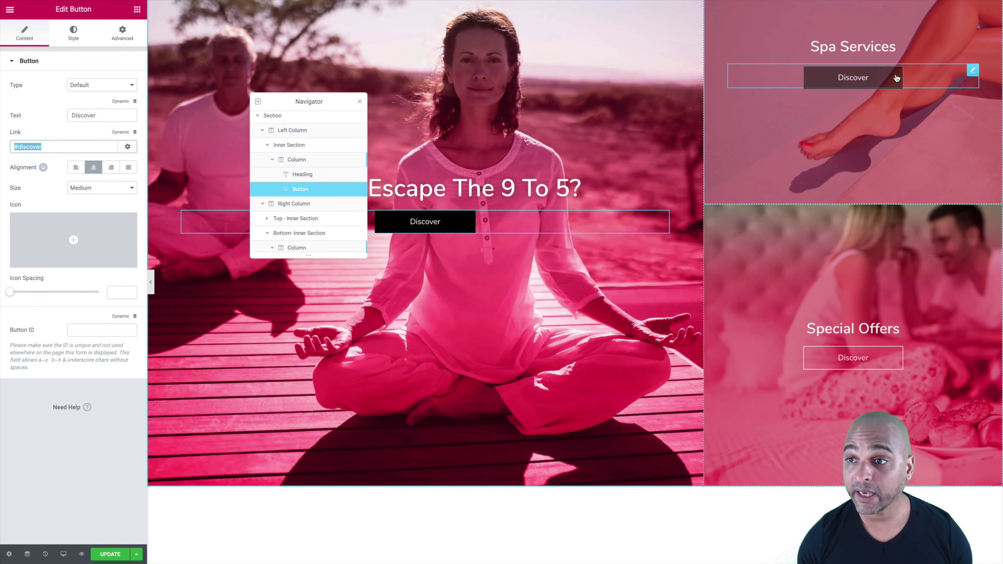
- Set the link of the Spa Services panel's Discover button to "#discover"
{"action": "left_click", "coordinate": [971, 72]}
{"action": "left_click", "coordinate": [84, 49]}
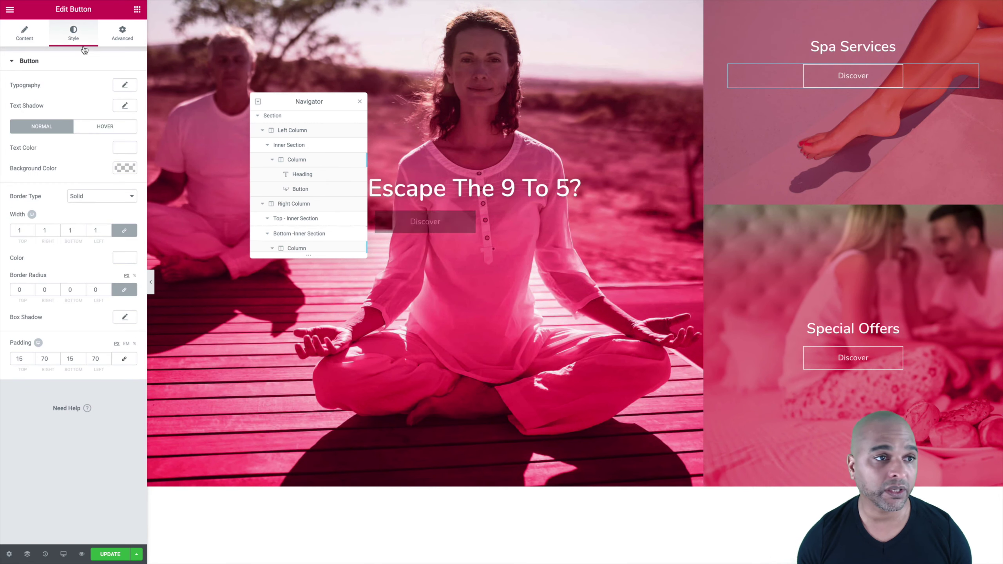
{"action": "left_click", "coordinate": [24, 34]}
{"action": "triple_click", "coordinate": [46, 146]}
{"action": "type", "text": "#discover"}
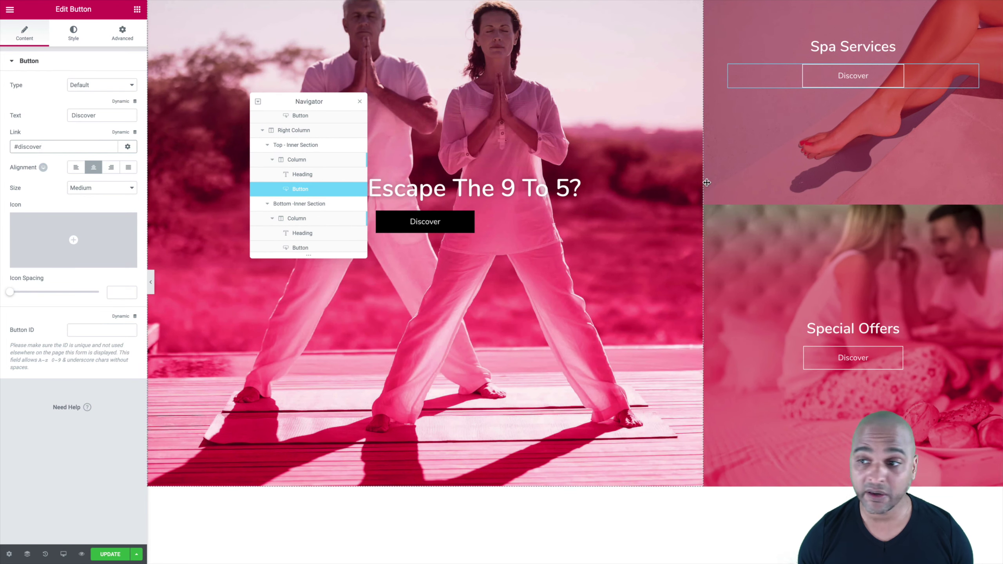
- Set the link of the Special Offers panel's Discover button to "#discover"
{"action": "left_click", "coordinate": [973, 353]}
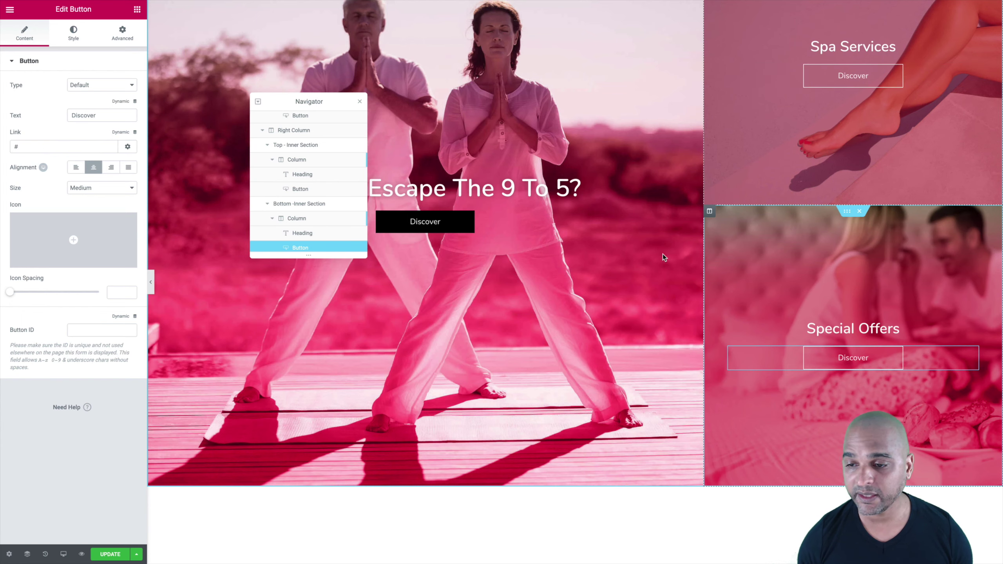
{"action": "triple_click", "coordinate": [36, 147]}
{"action": "type", "text": "#discover"}
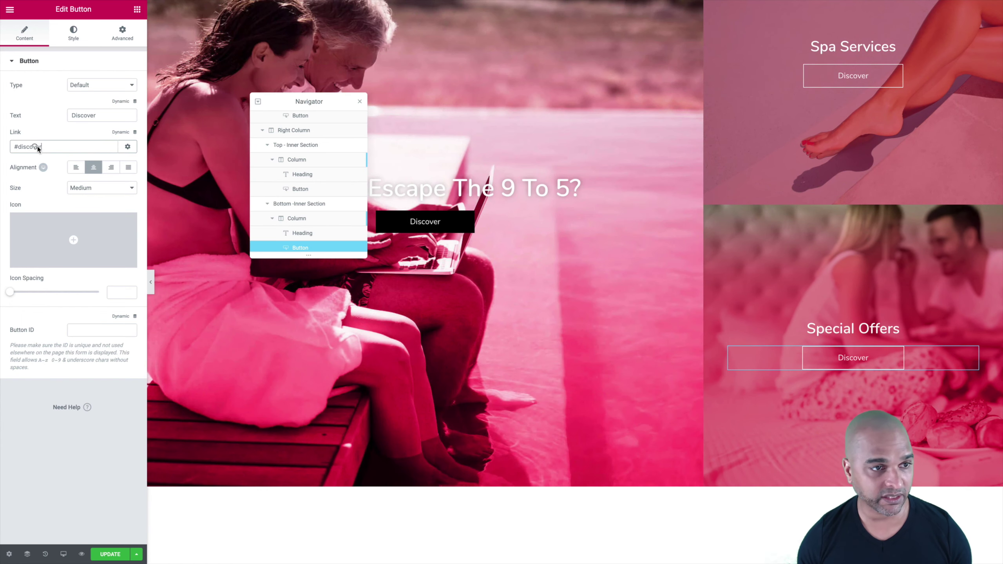
- Give the text section below the split screen the CSS ID "discover" and update the page
{"action": "scroll", "coordinate": [315, 332], "scroll_direction": "down", "scroll_amount": 4}
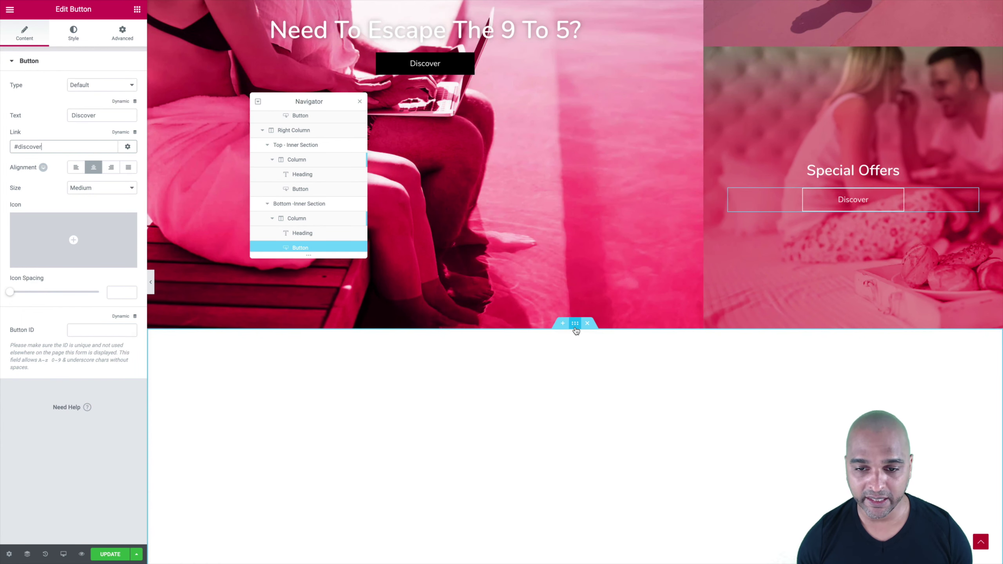
{"action": "left_click", "coordinate": [574, 324]}
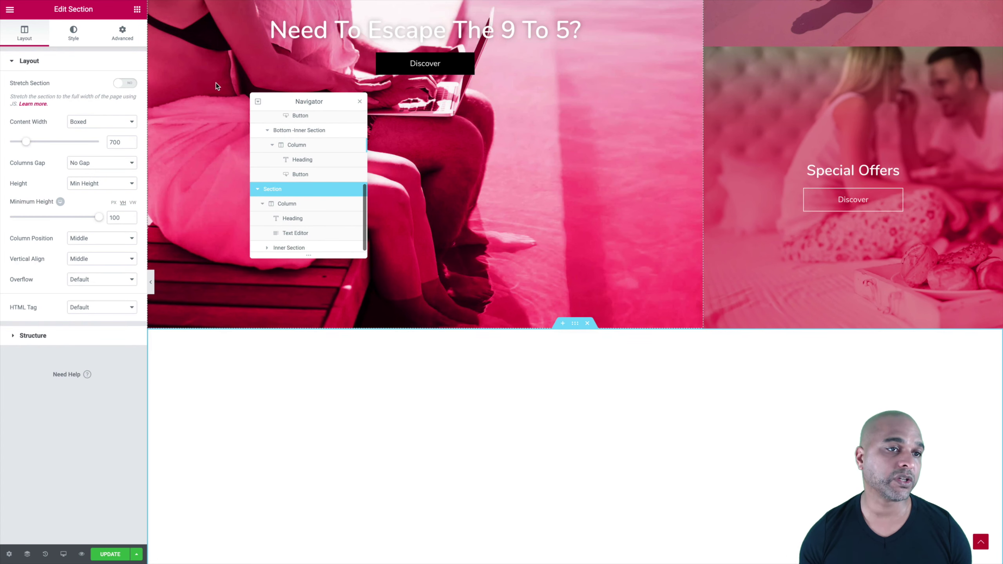
{"action": "left_click", "coordinate": [116, 39]}
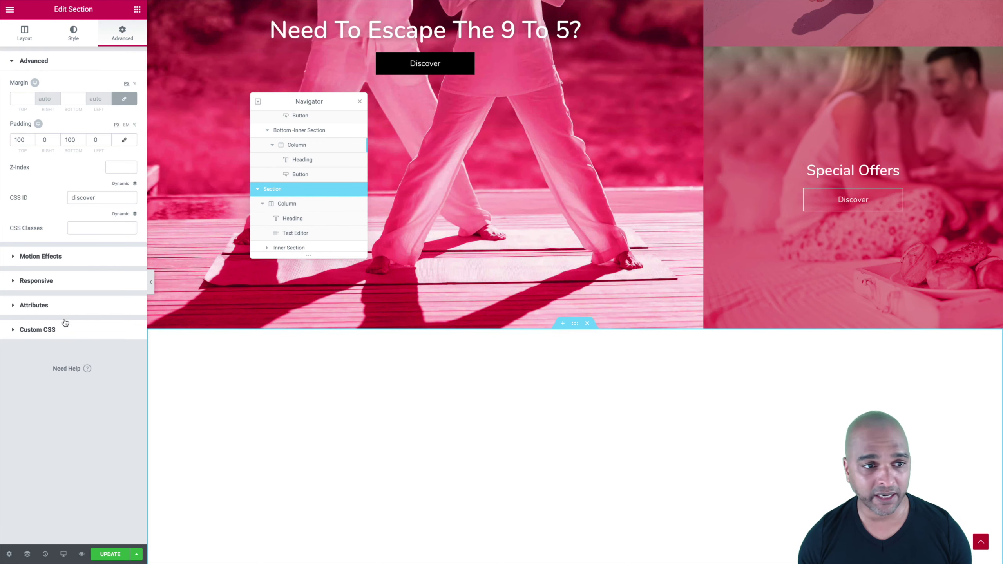
{"action": "left_click", "coordinate": [109, 553]}
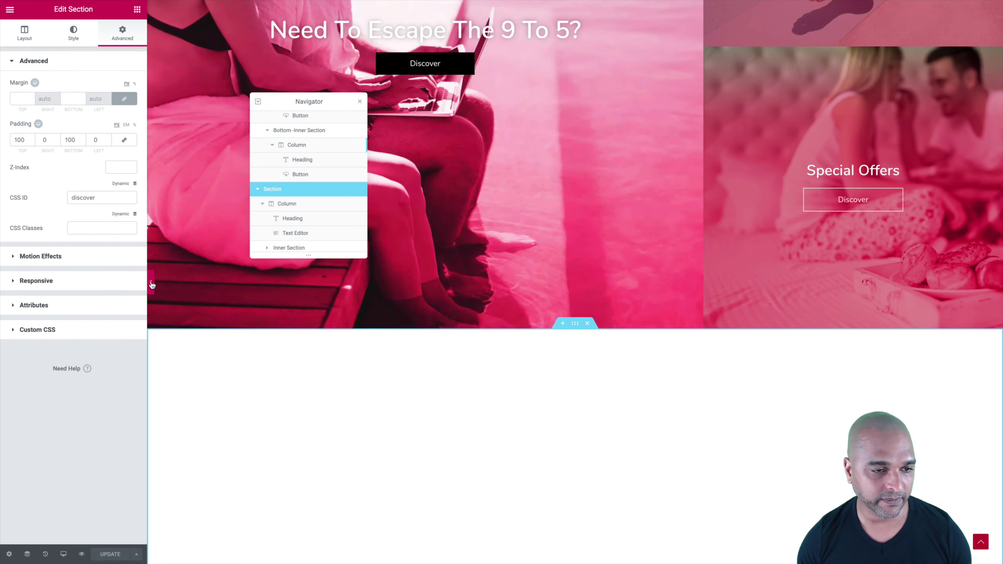
- Test the Discover buttons' jump to the text section with the editing panel hidden, and bring the panel back
{"action": "left_click", "coordinate": [151, 282]}
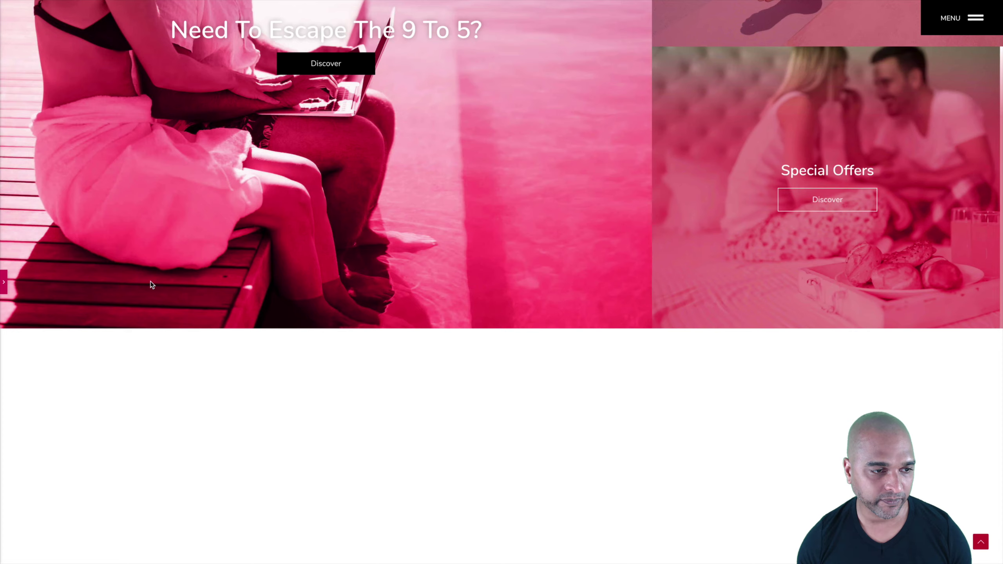
{"action": "scroll", "coordinate": [284, 225], "scroll_direction": "up", "scroll_amount": 4}
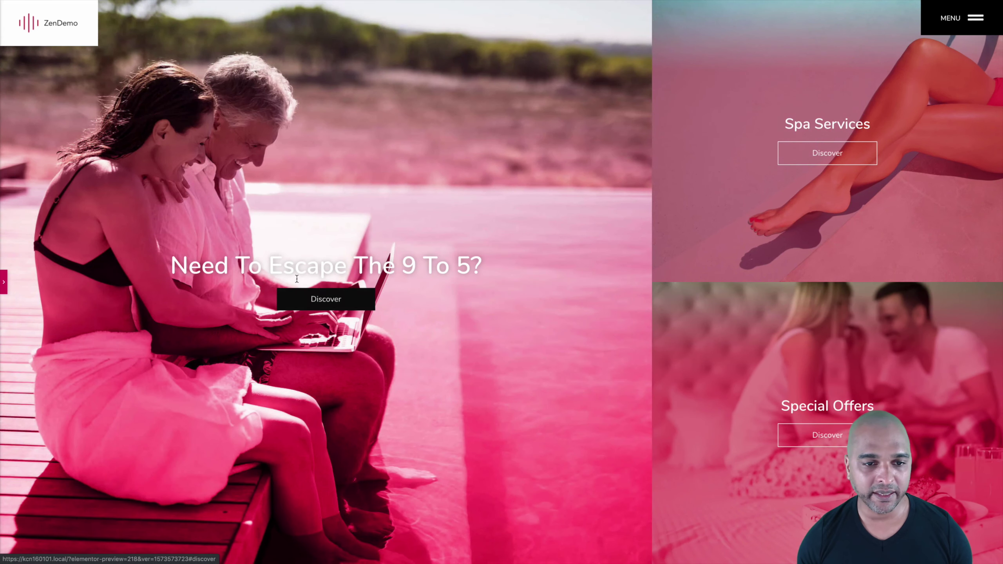
{"action": "scroll", "coordinate": [307, 299], "scroll_direction": "down", "scroll_amount": 10}
{"action": "scroll", "coordinate": [308, 300], "scroll_direction": "up", "scroll_amount": 10}
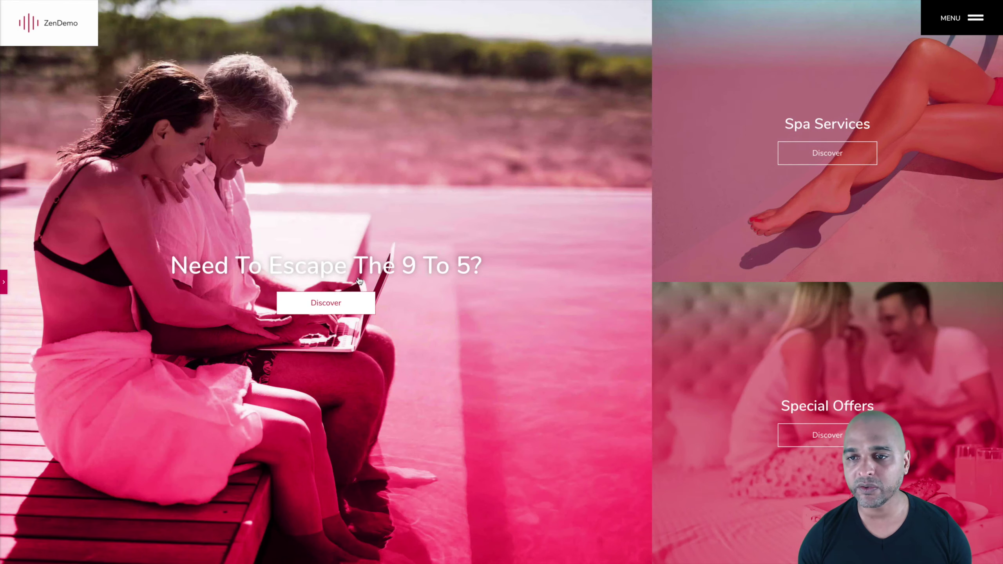
{"action": "scroll", "coordinate": [828, 157], "scroll_direction": "down", "scroll_amount": 10}
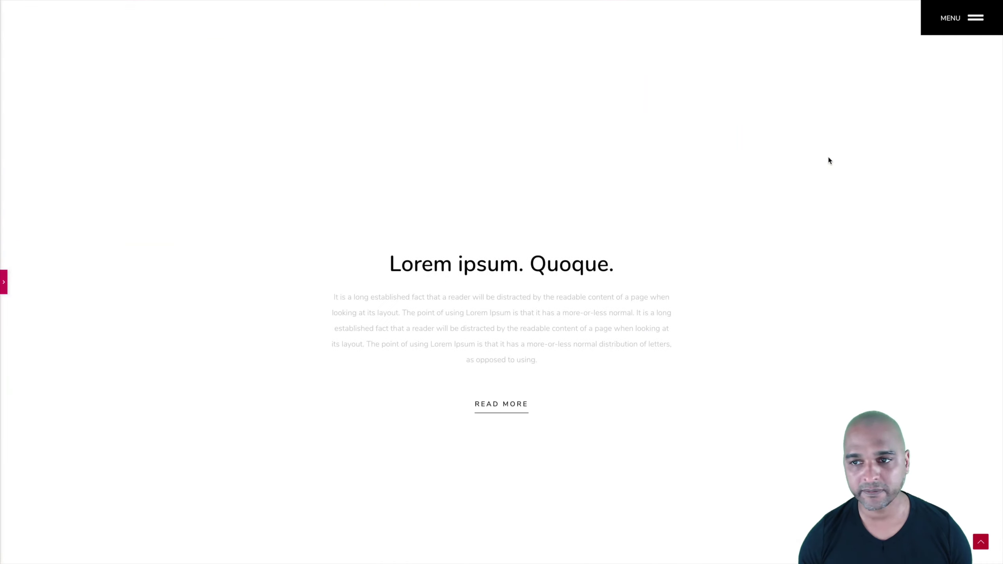
{"action": "scroll", "coordinate": [827, 155], "scroll_direction": "up", "scroll_amount": 10}
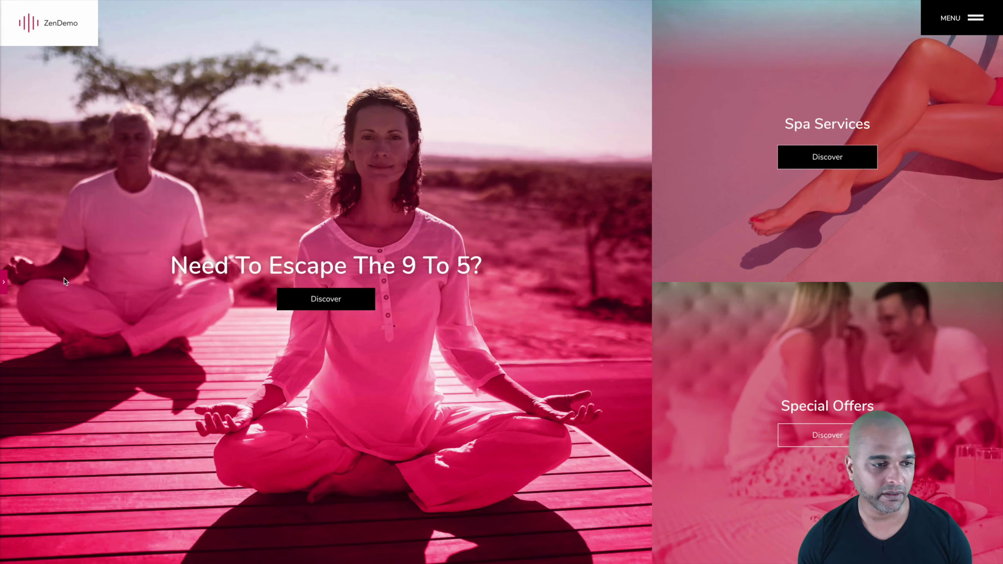
{"action": "left_click", "coordinate": [5, 283]}
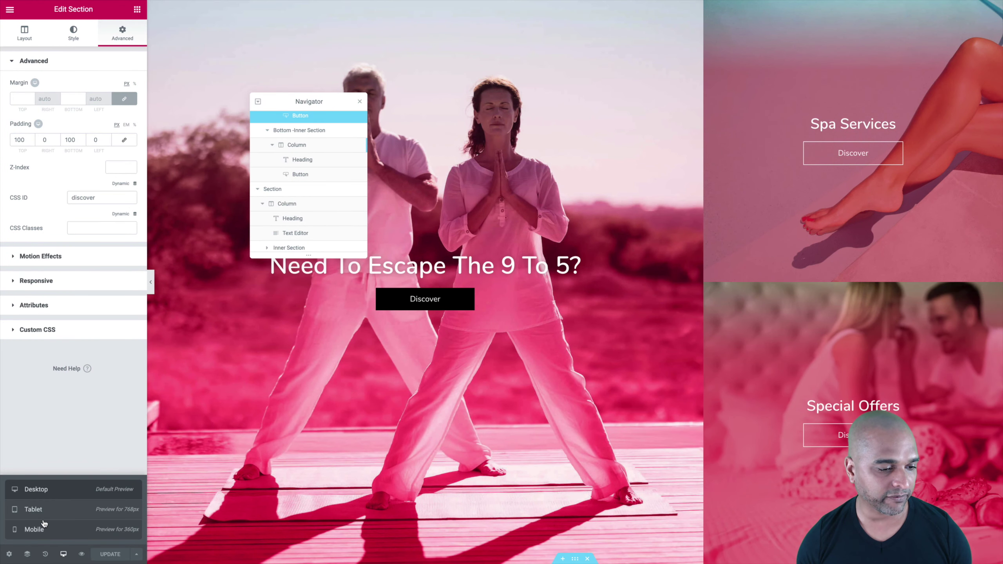
- Switch to the tablet preview, move the Navigator clear of the page, and collapse its two columns and the lower section
{"action": "left_click", "coordinate": [34, 509]}
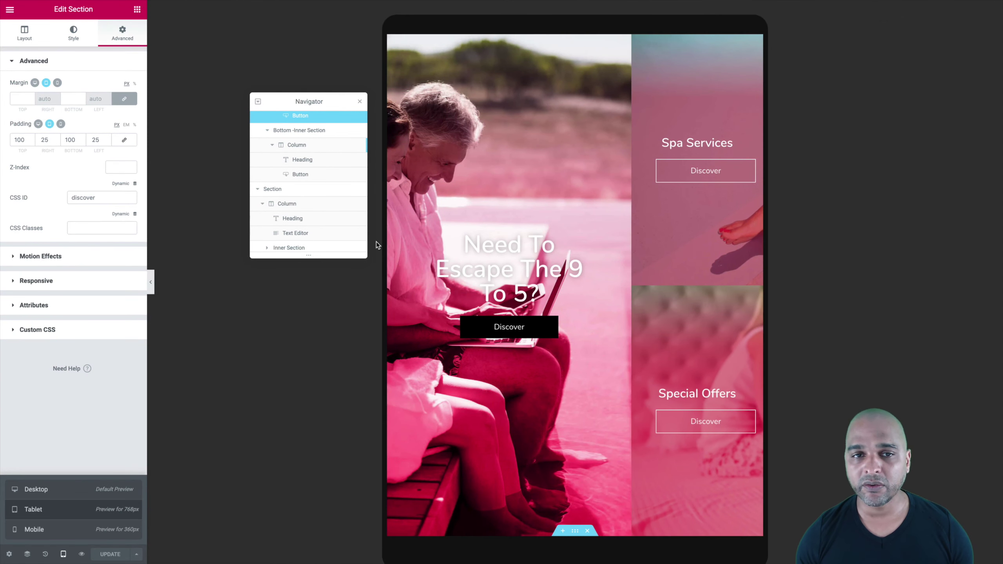
{"action": "left_click_drag", "start_coordinate": [318, 97], "coordinate": [884, 52]}
{"action": "scroll", "coordinate": [846, 88], "scroll_direction": "up", "scroll_amount": 3}
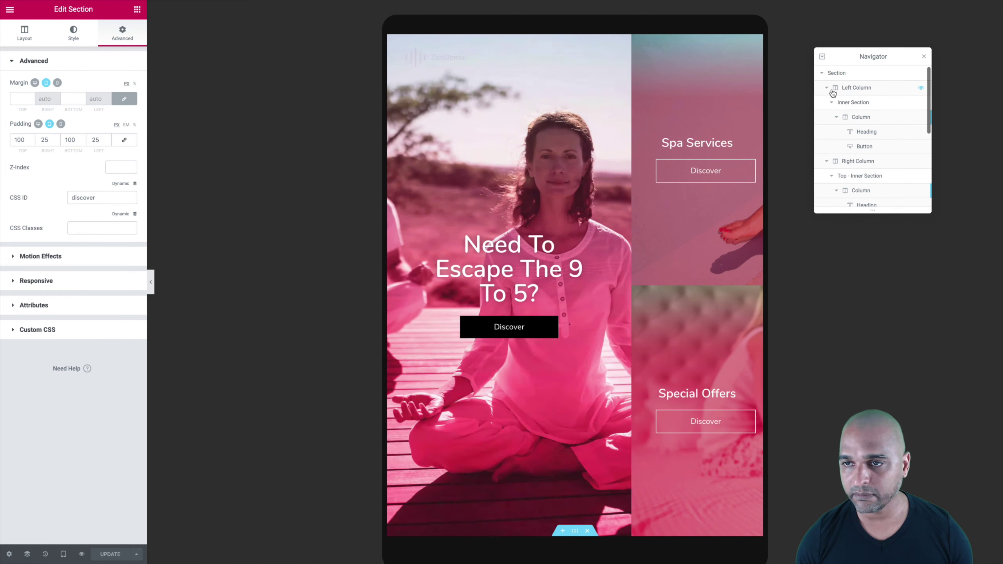
{"action": "left_click", "coordinate": [826, 87]}
{"action": "left_click", "coordinate": [826, 103]}
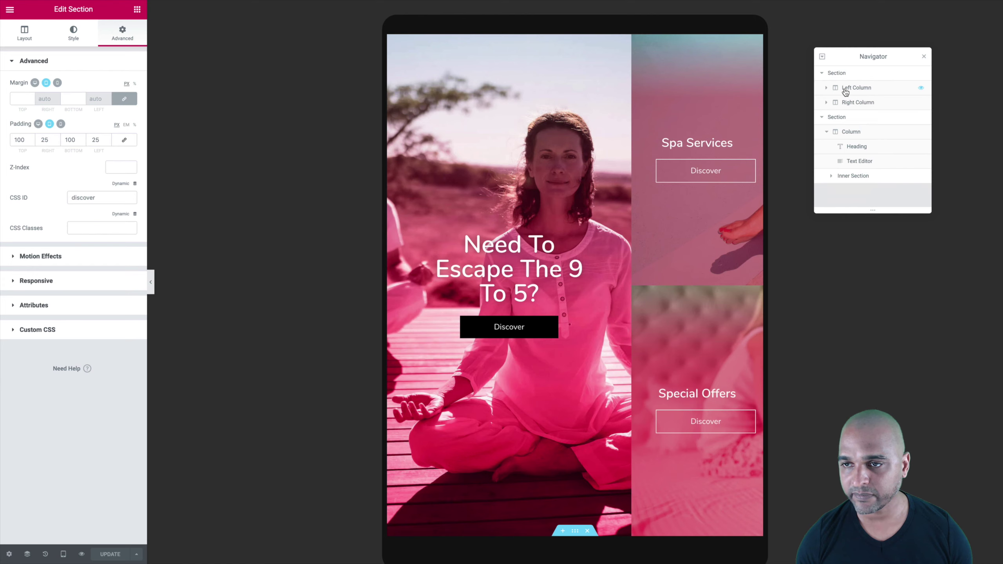
{"action": "left_click", "coordinate": [821, 117]}
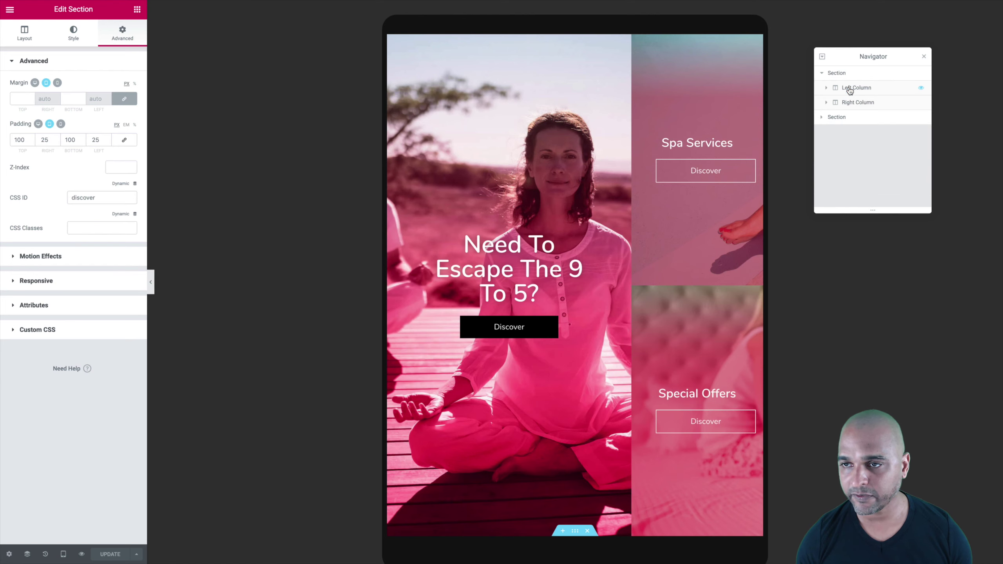
{"action": "left_click", "coordinate": [850, 90]}
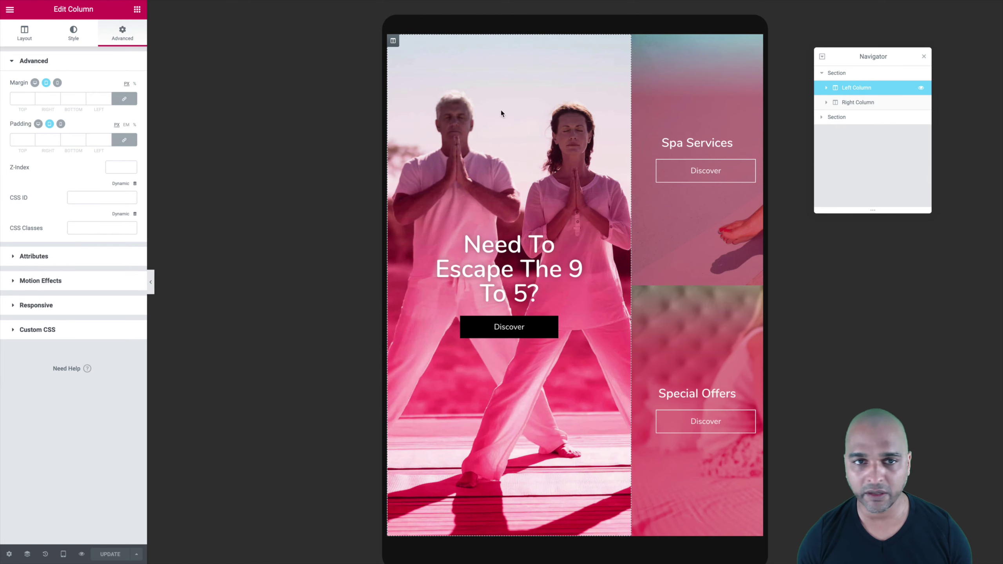
{"action": "left_click", "coordinate": [28, 41]}
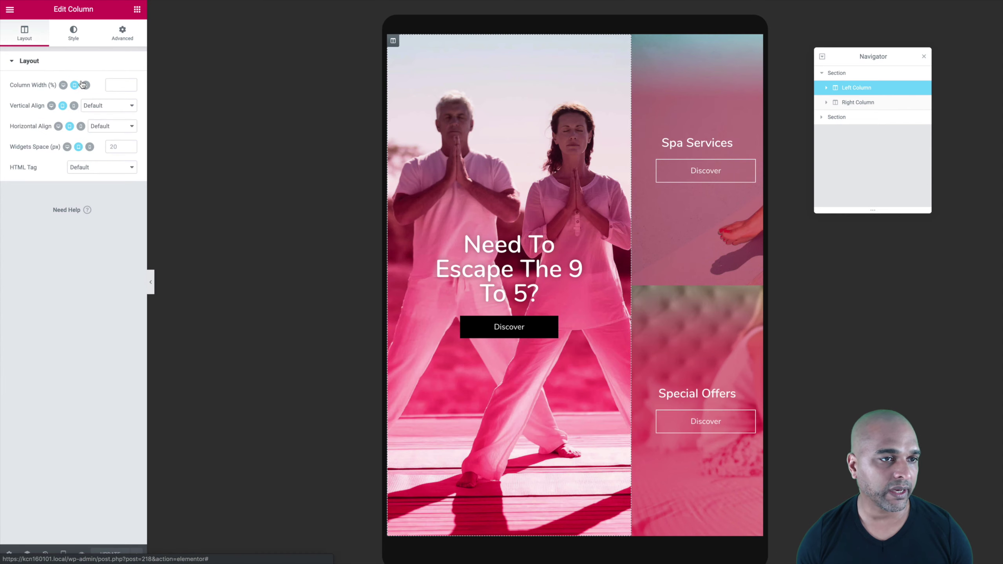
{"action": "left_click", "coordinate": [115, 84]}
{"action": "type", "text": "100"}
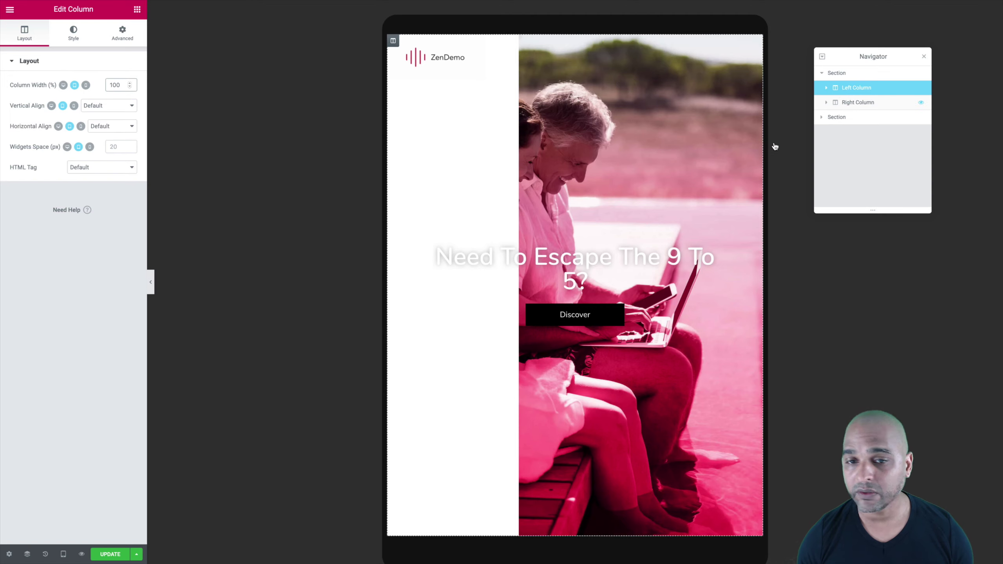
{"action": "left_click", "coordinate": [110, 554]}
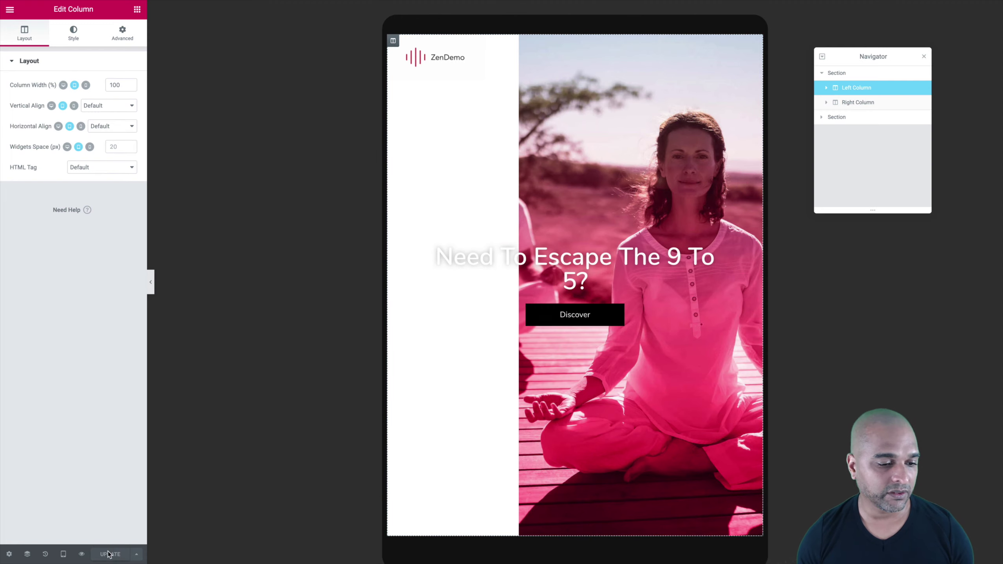
- Reload the editor and return to the tablet preview to check the slideshow column
{"action": "key", "text": "super+r"}
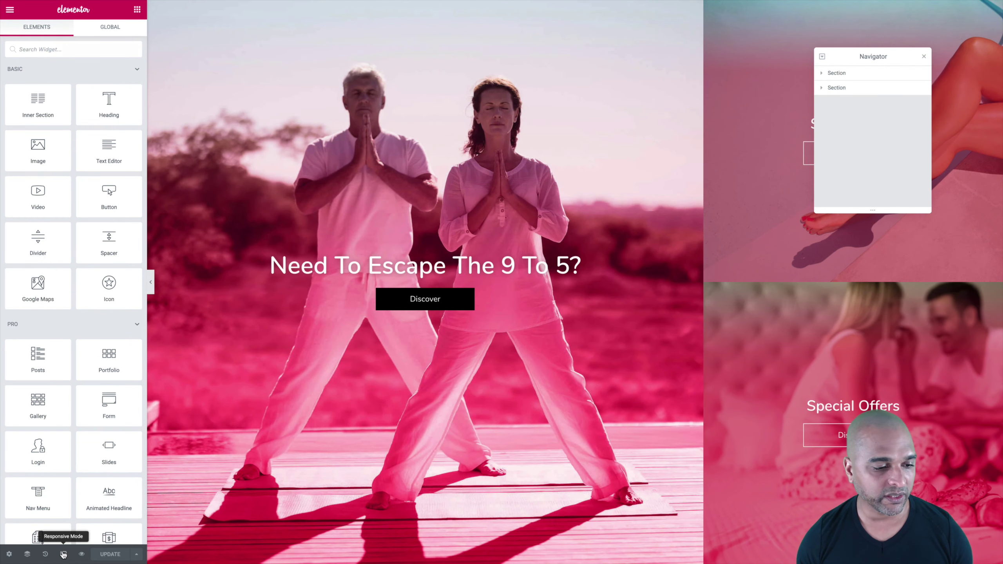
{"action": "left_click", "coordinate": [63, 554]}
{"action": "left_click", "coordinate": [32, 510]}
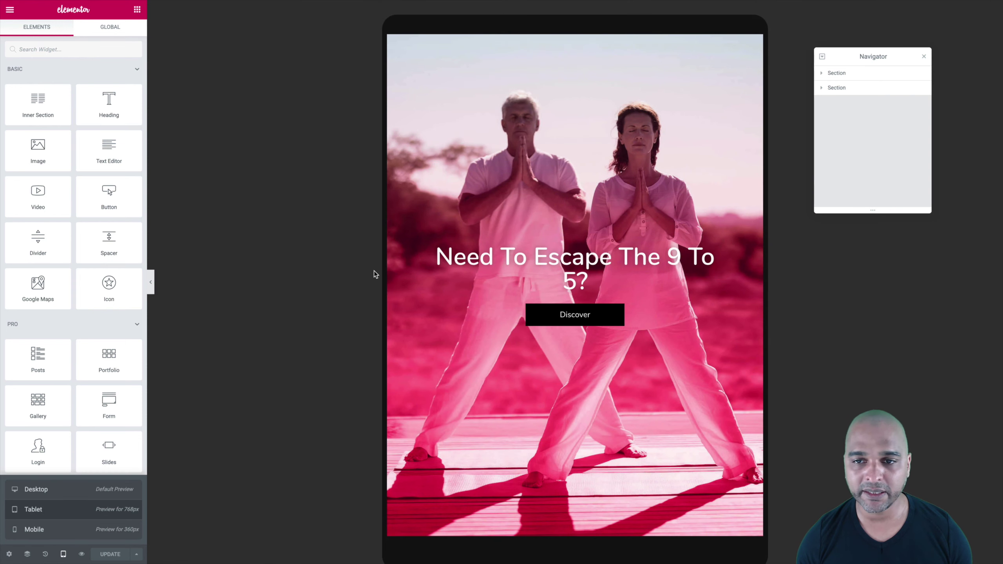
{"action": "scroll", "coordinate": [449, 232], "scroll_direction": "down", "scroll_amount": 3}
{"action": "scroll", "coordinate": [450, 232], "scroll_direction": "up", "scroll_amount": 3}
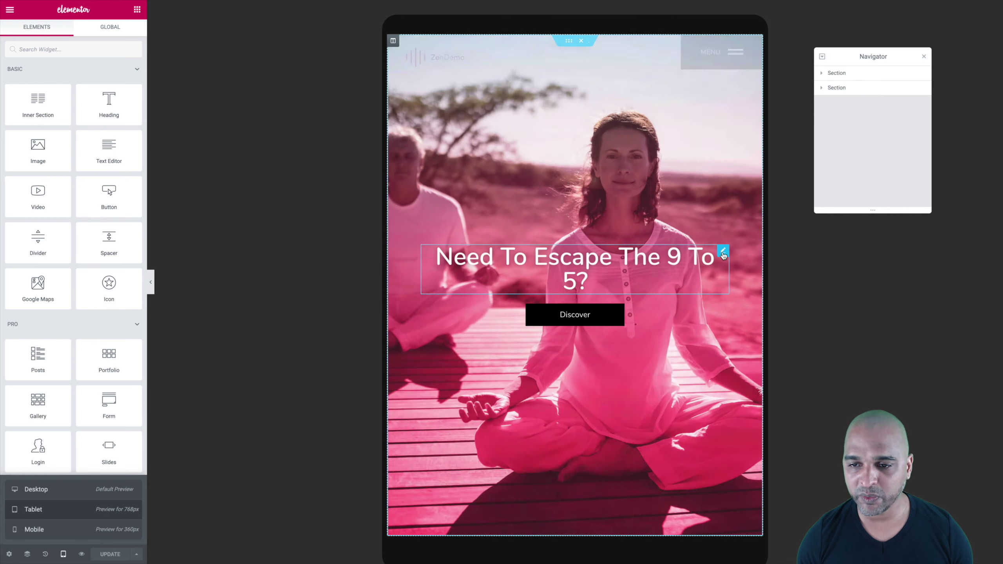
- Set the tablet font size of the "Need To Escape The 9 To 5?" heading to 45 px and update the page
{"action": "left_click", "coordinate": [713, 253]}
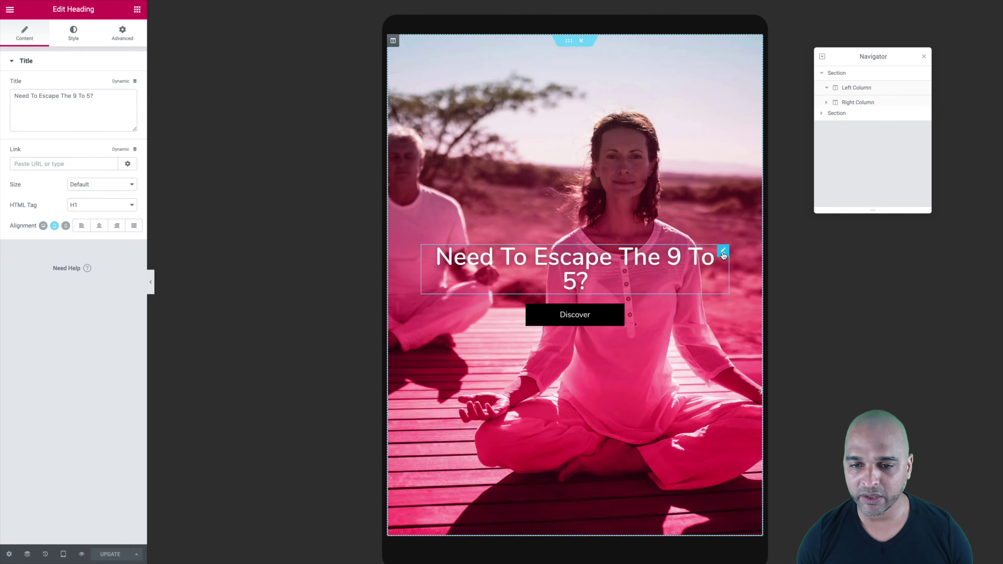
{"action": "left_click", "coordinate": [71, 39]}
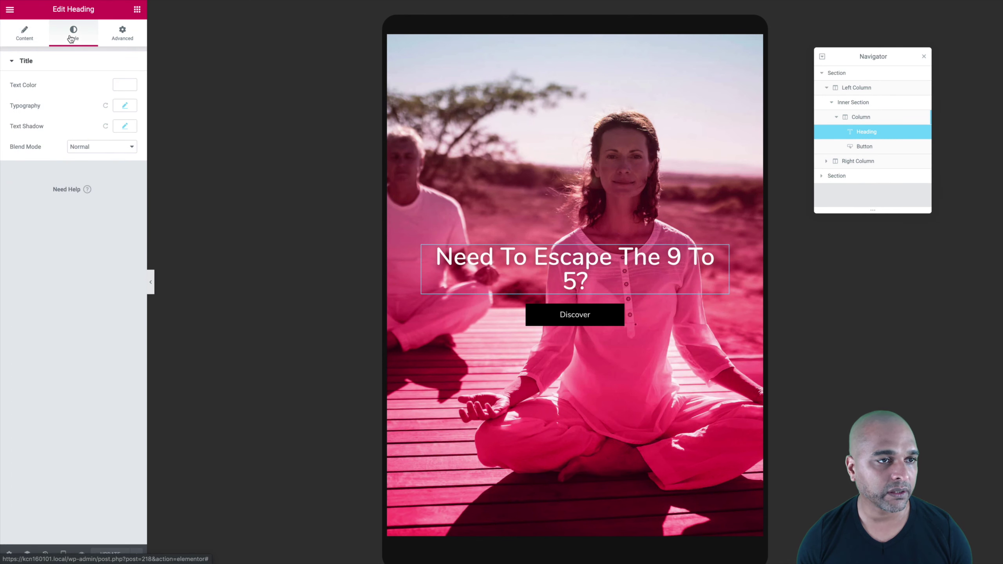
{"action": "left_click", "coordinate": [123, 106]}
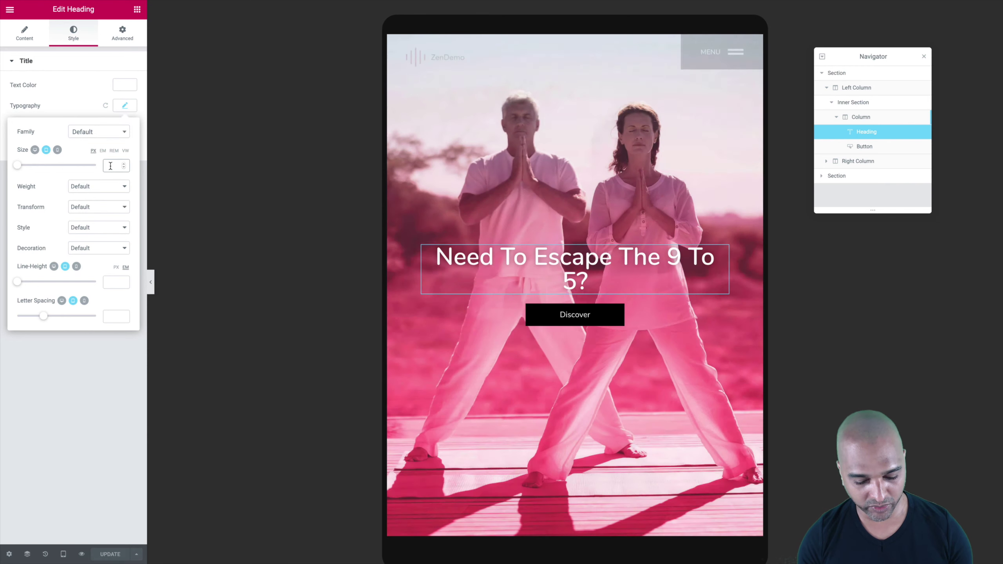
{"action": "type", "text": "45"}
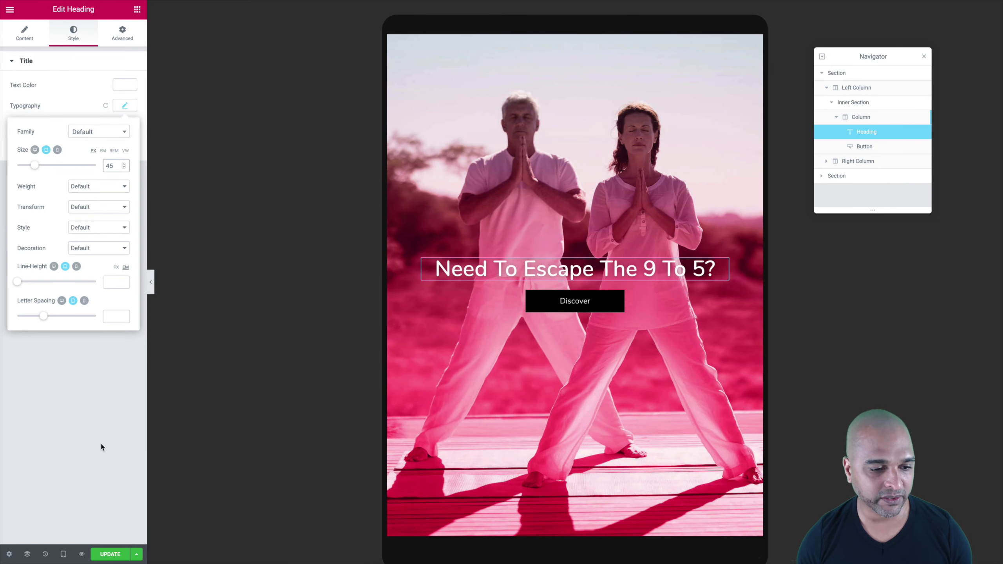
{"action": "left_click", "coordinate": [106, 552]}
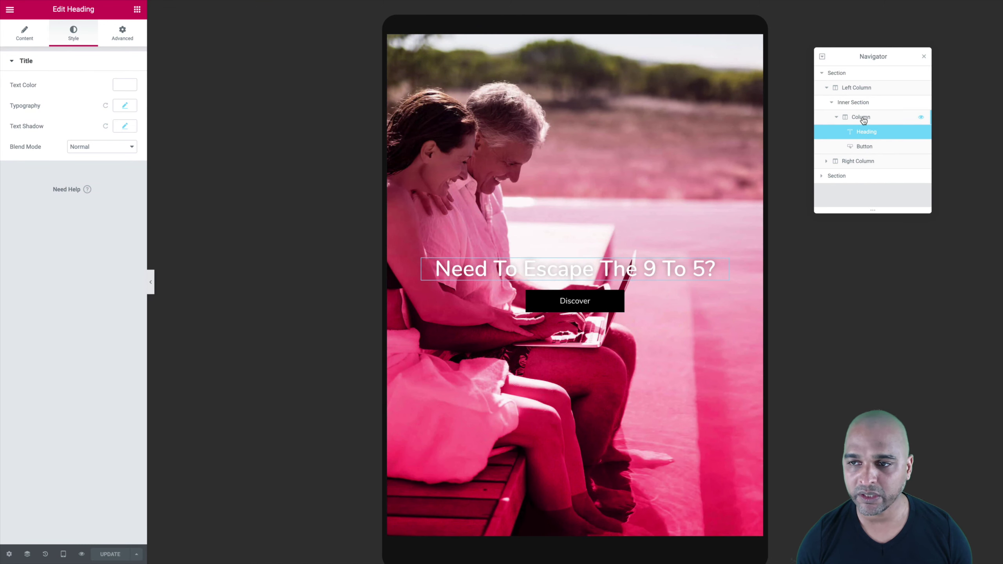
- Set the tablet padding of the column inside the Left Column's inner section to 50 px on all sides and update the page
{"action": "left_click", "coordinate": [862, 118]}
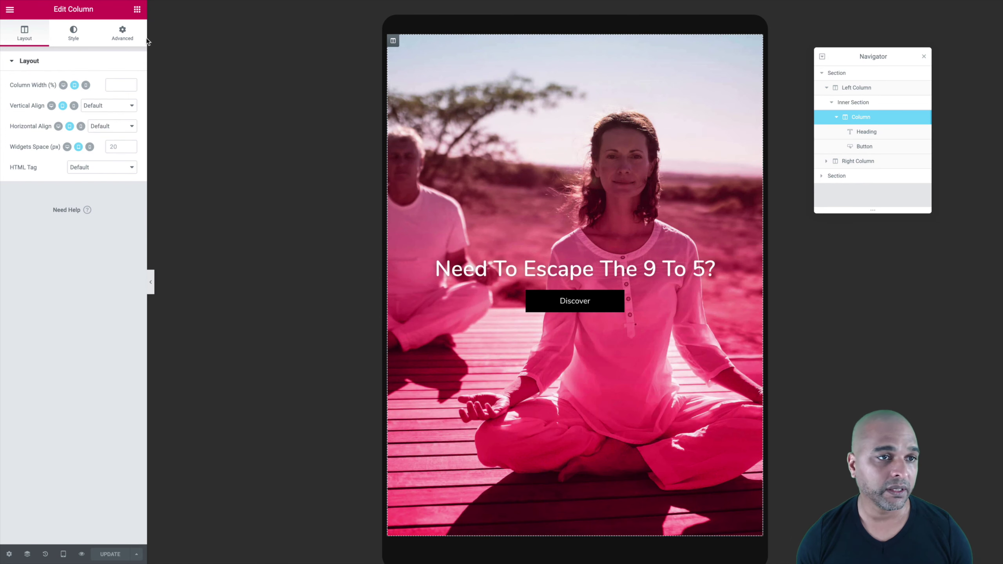
{"action": "left_click", "coordinate": [126, 38]}
{"action": "left_click", "coordinate": [19, 139]}
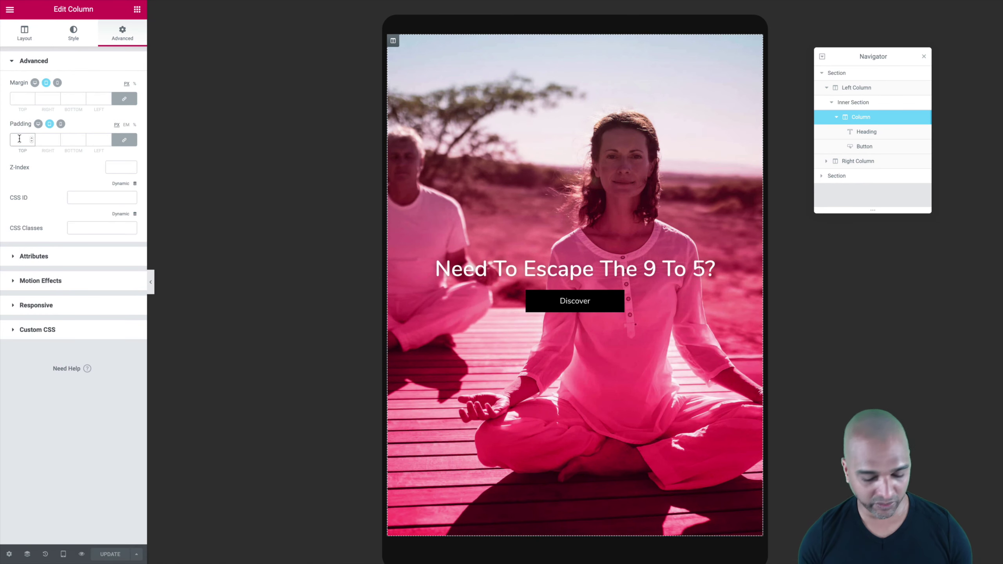
{"action": "type", "text": "50"}
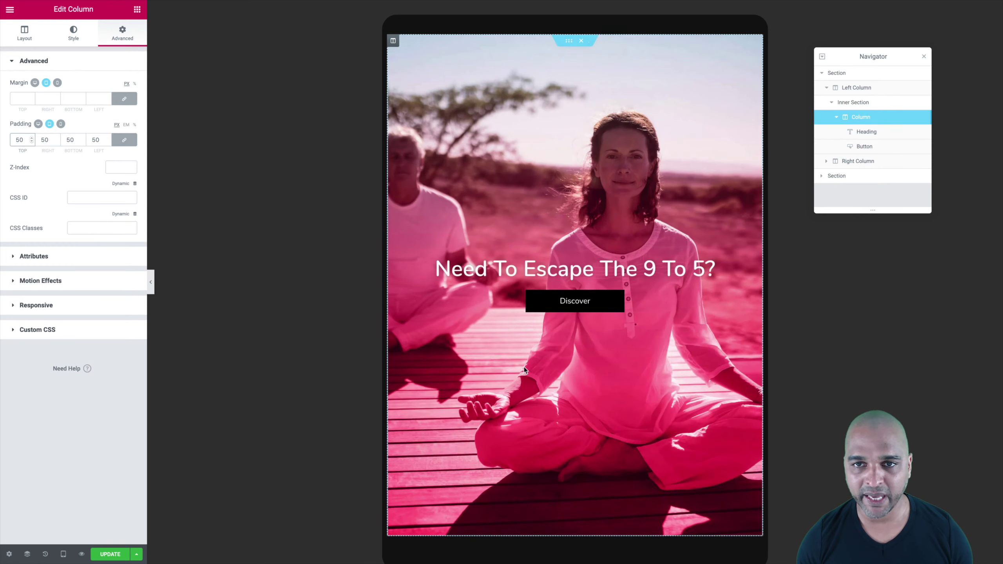
{"action": "mouse_move", "coordinate": [155, 544]}
{"action": "left_click", "coordinate": [110, 553]}
{"action": "scroll", "coordinate": [566, 323], "scroll_direction": "down", "scroll_amount": 10}
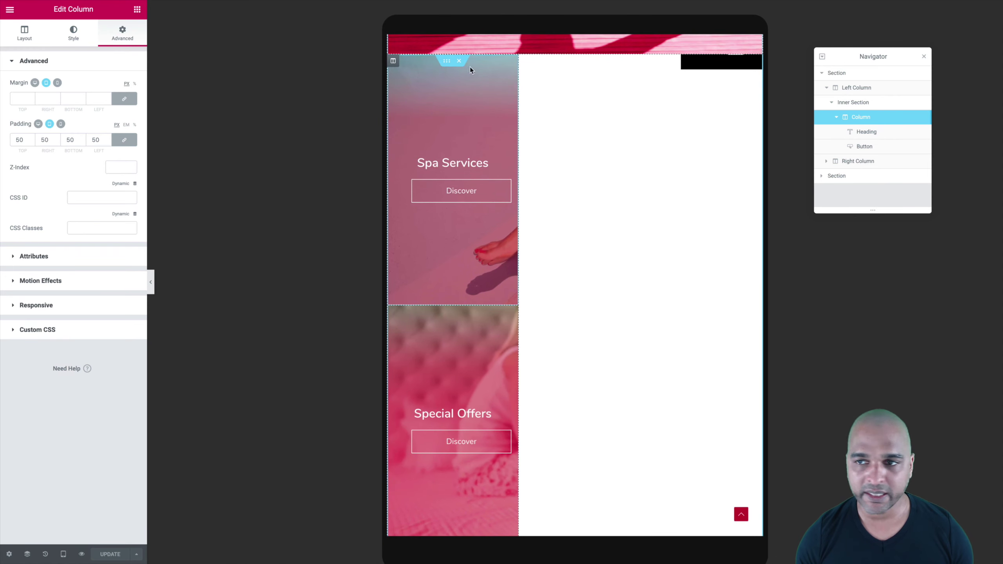
{"action": "left_click", "coordinate": [832, 102]}
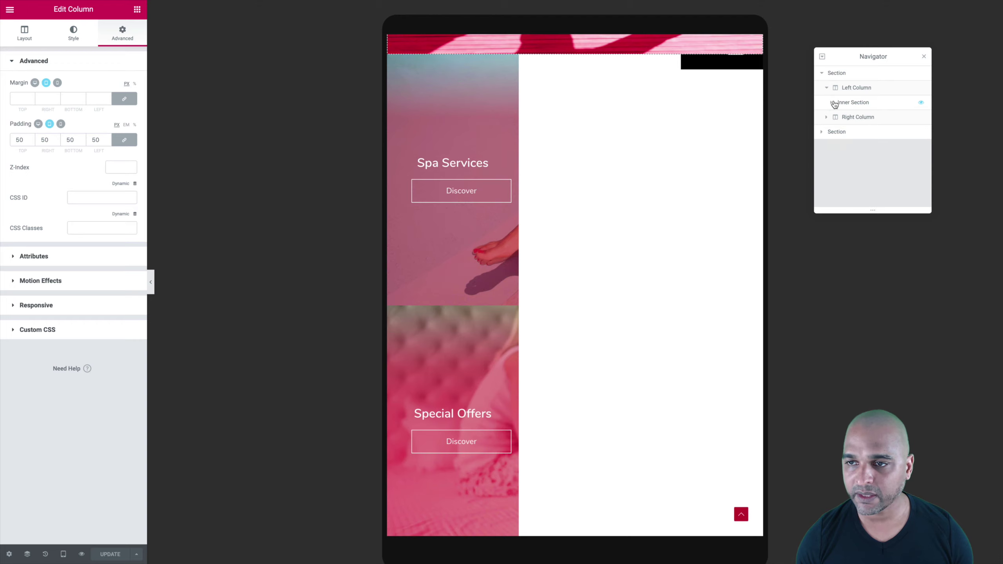
{"action": "left_click", "coordinate": [844, 119]}
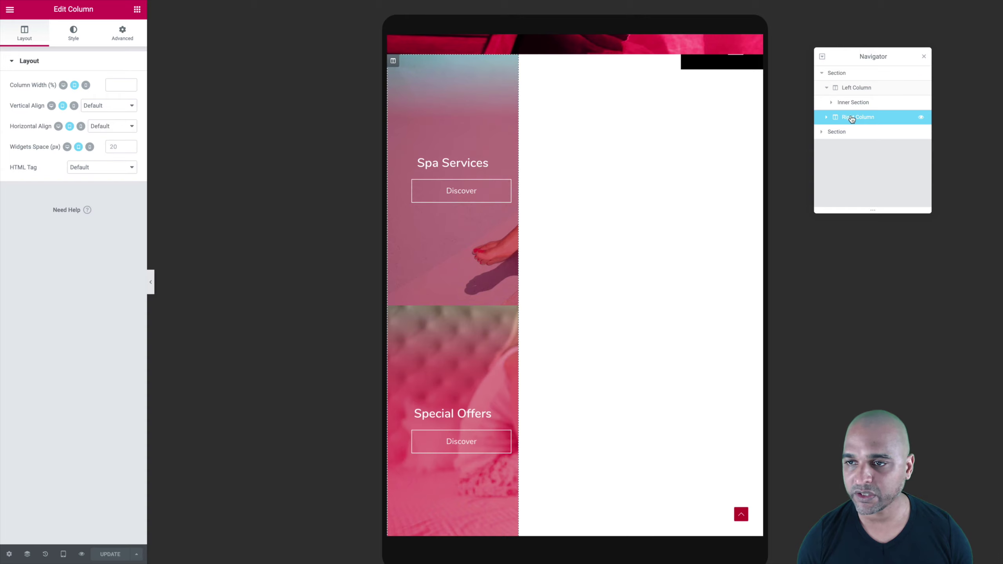
{"action": "left_click", "coordinate": [116, 85]}
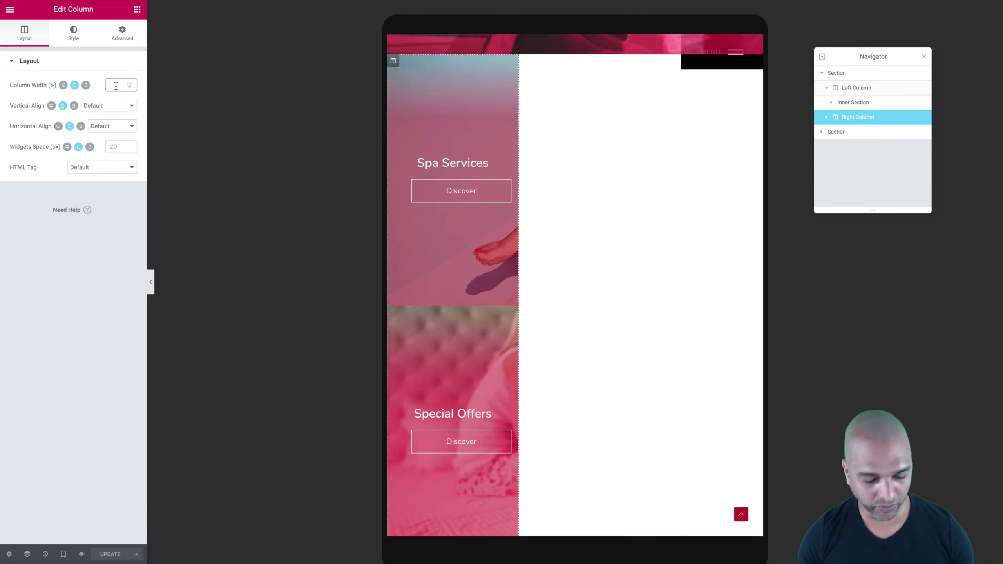
{"action": "type", "text": "100"}
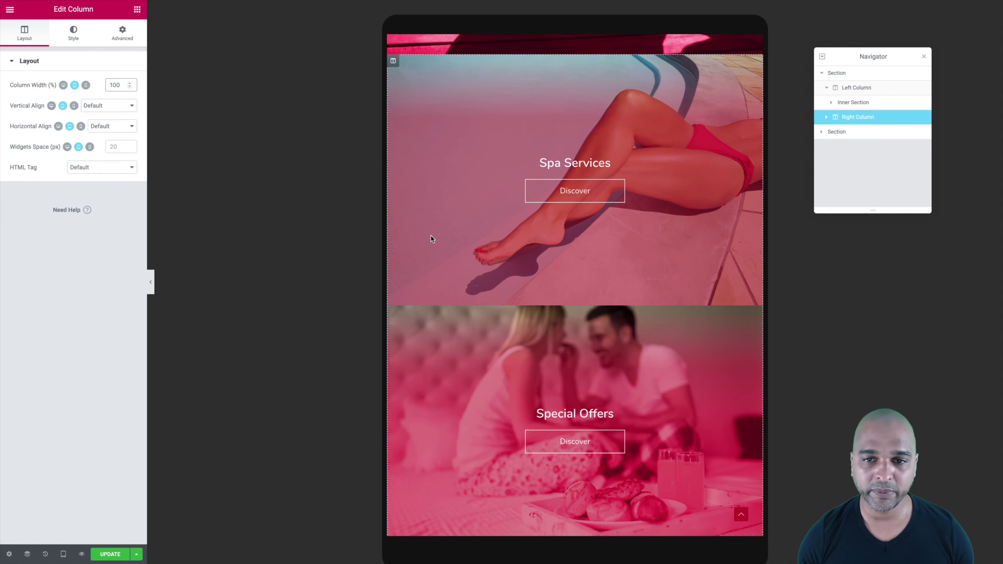
{"action": "scroll", "coordinate": [568, 221], "scroll_direction": "down", "scroll_amount": 5}
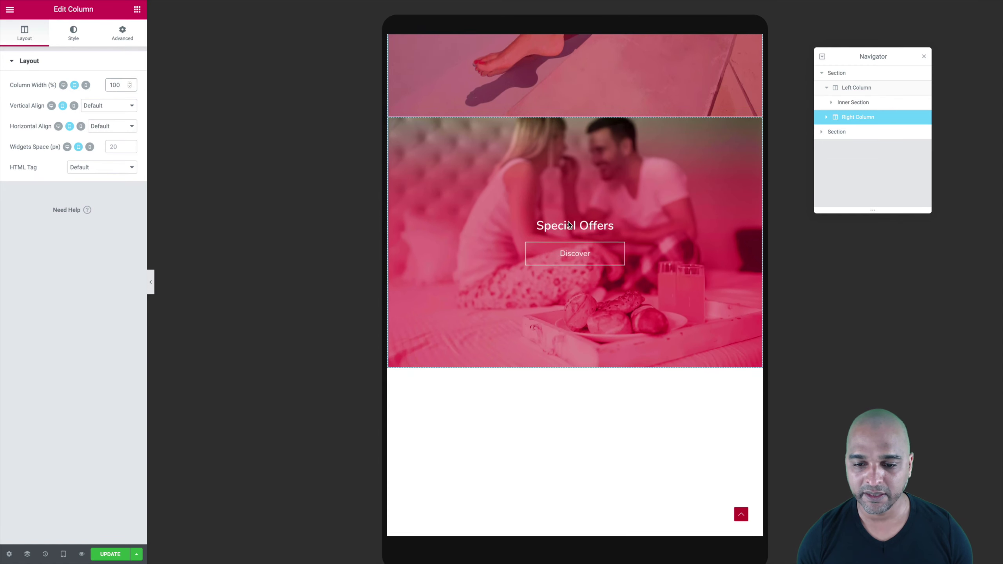
{"action": "scroll", "coordinate": [568, 222], "scroll_direction": "down", "scroll_amount": 10}
{"action": "scroll", "coordinate": [567, 221], "scroll_direction": "up", "scroll_amount": 15}
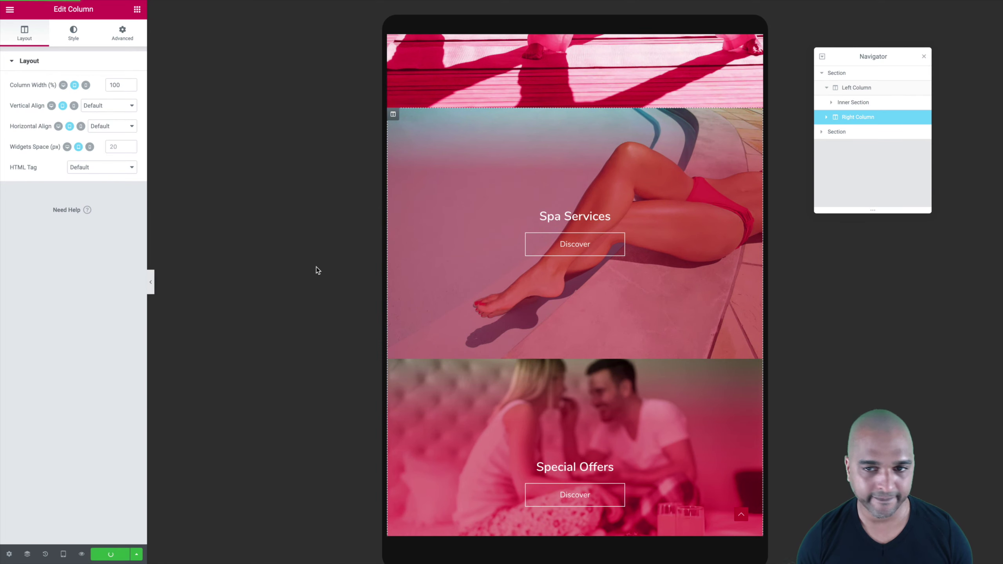
- Check the stacked tablet layout and the slideshow's Discover jump with the editing panel hidden, and bring the panel back
{"action": "left_click", "coordinate": [151, 290]}
{"action": "scroll", "coordinate": [423, 181], "scroll_direction": "up", "scroll_amount": 10}
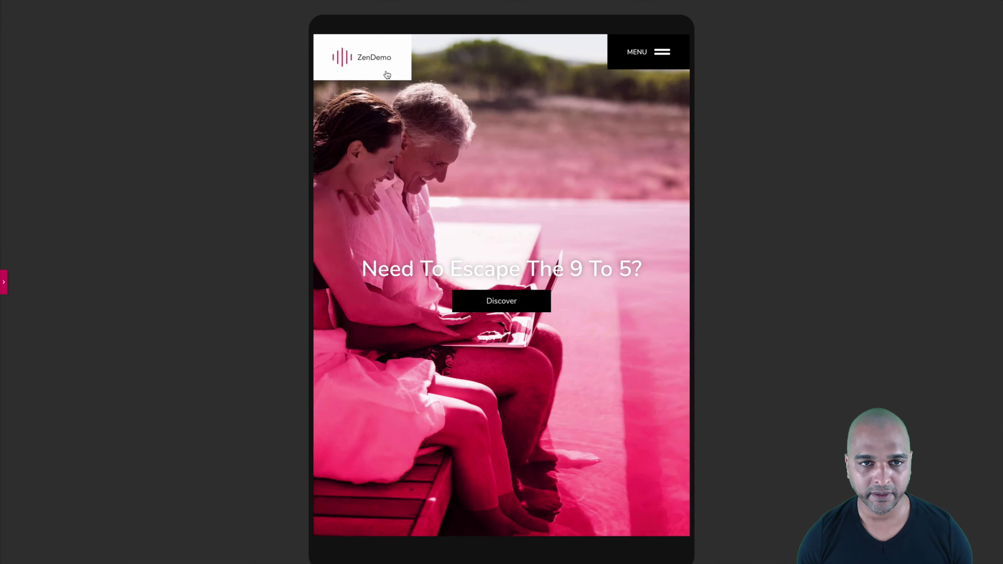
{"action": "left_click", "coordinate": [461, 301]}
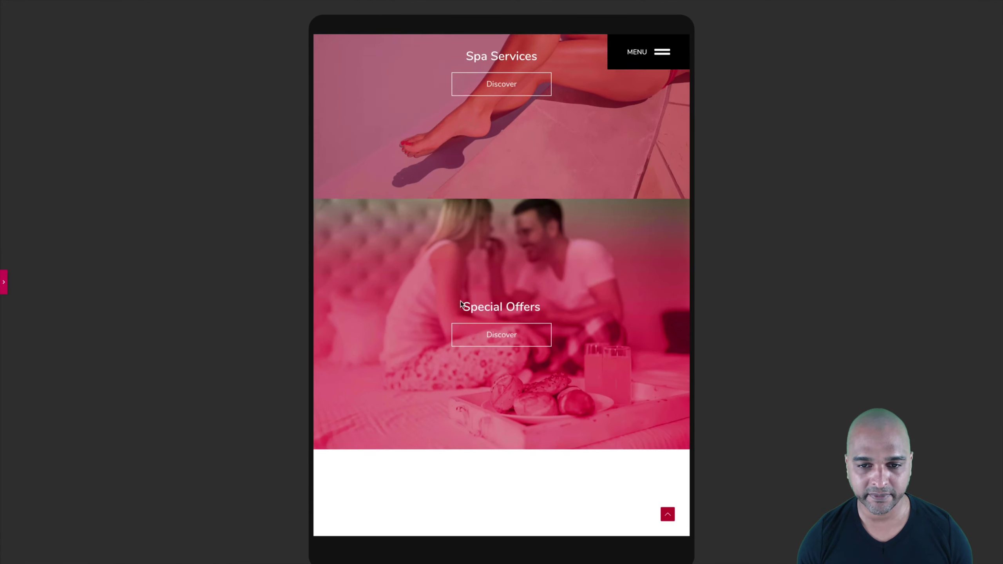
{"action": "scroll", "coordinate": [461, 301], "scroll_direction": "down", "scroll_amount": 12}
{"action": "scroll", "coordinate": [460, 301], "scroll_direction": "up", "scroll_amount": 8}
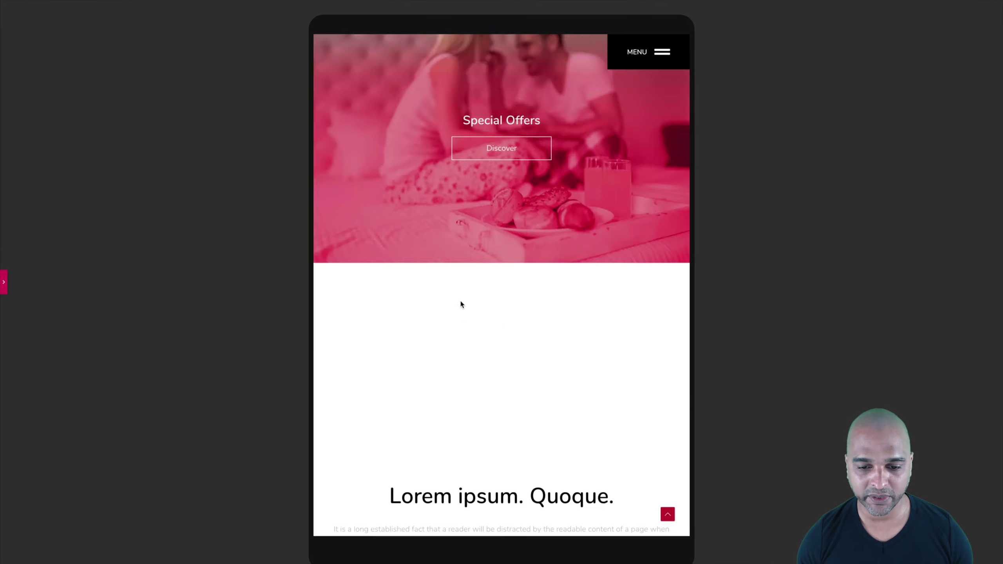
{"action": "scroll", "coordinate": [461, 301], "scroll_direction": "up", "scroll_amount": 10}
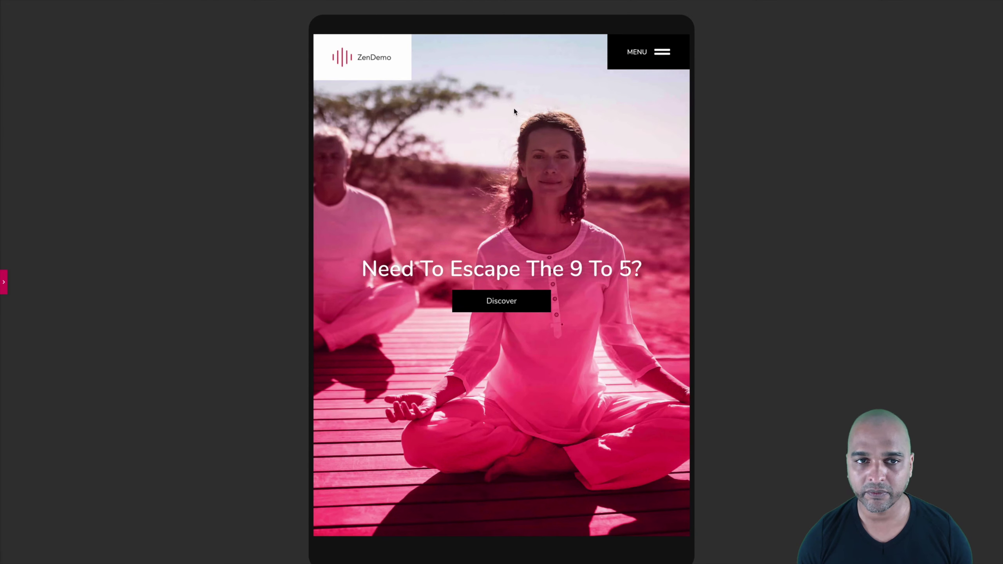
{"action": "left_click", "coordinate": [4, 282]}
- Switch the preview to the mobile device size and look over the stacked sections
{"action": "left_click", "coordinate": [64, 555]}
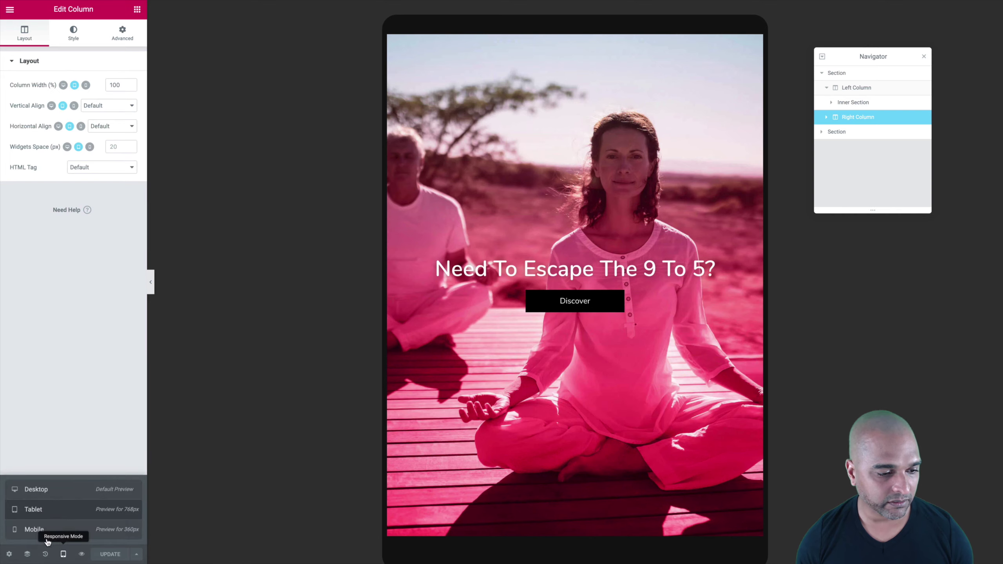
{"action": "left_click", "coordinate": [35, 529]}
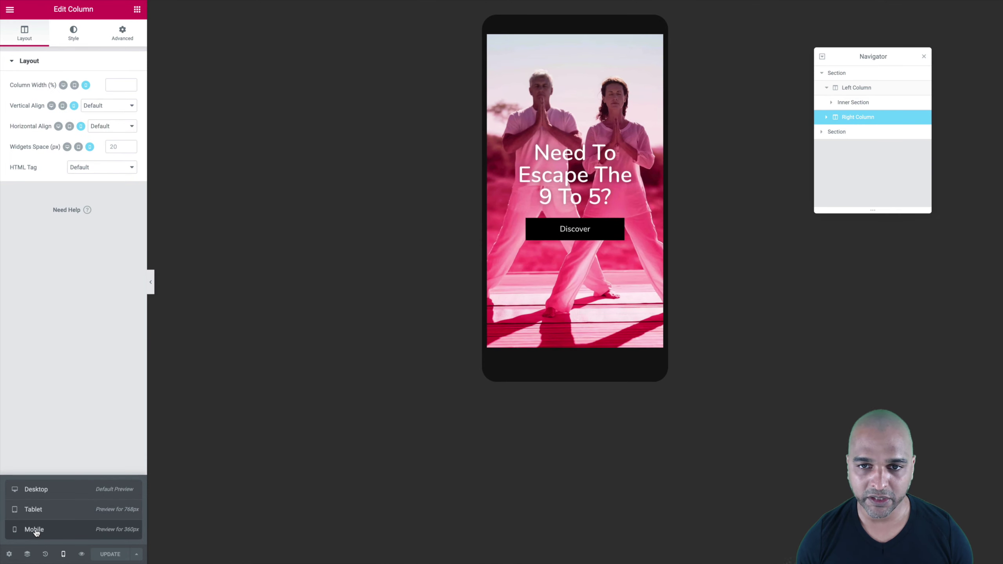
{"action": "scroll", "coordinate": [605, 97], "scroll_direction": "up", "scroll_amount": 4}
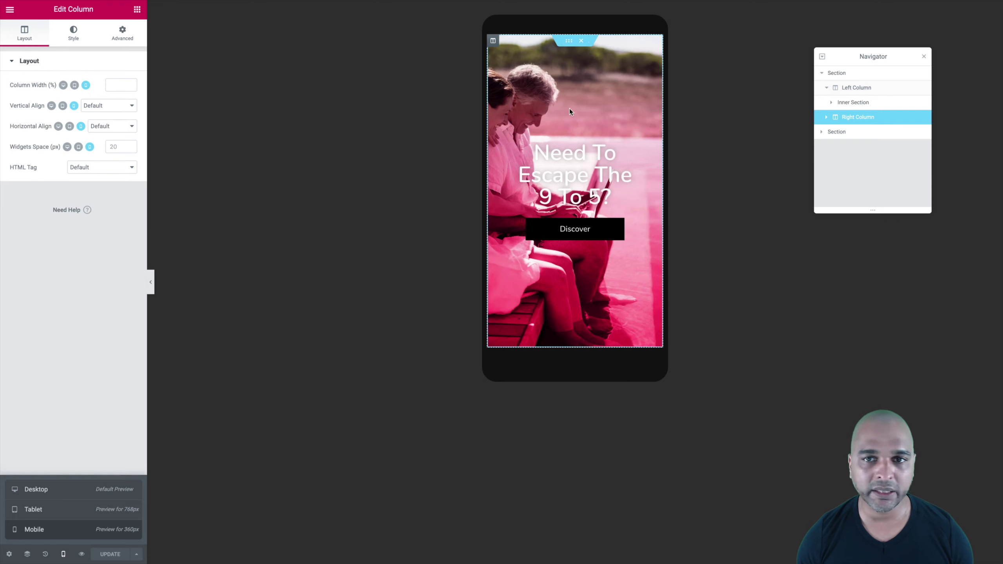
{"action": "scroll", "coordinate": [543, 191], "scroll_direction": "down", "scroll_amount": 4}
{"action": "scroll", "coordinate": [543, 191], "scroll_direction": "up", "scroll_amount": 4}
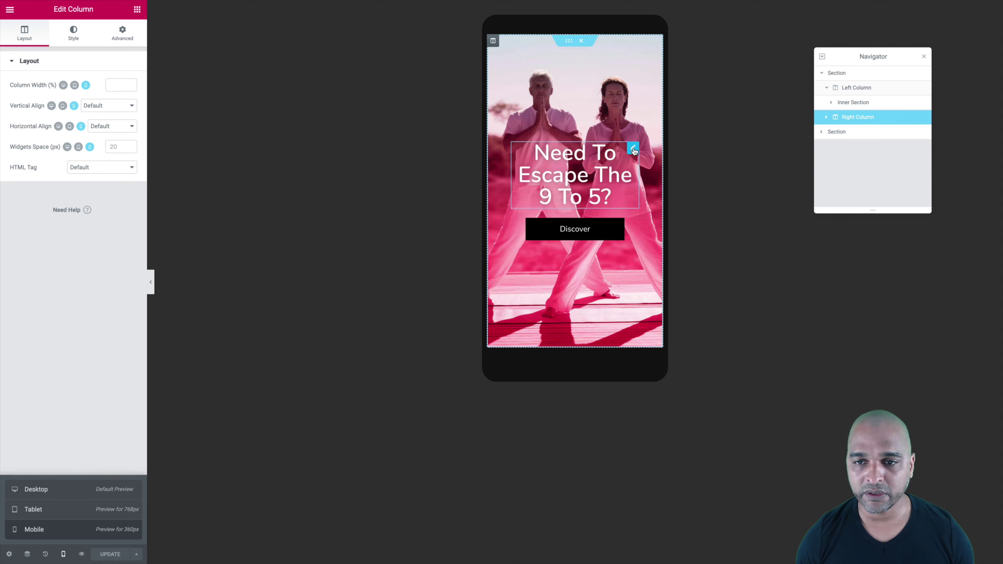
- Set the mobile font size of the "Need To Escape The 9 To 5?" heading to 33 px and update the page
{"action": "left_click", "coordinate": [633, 149]}
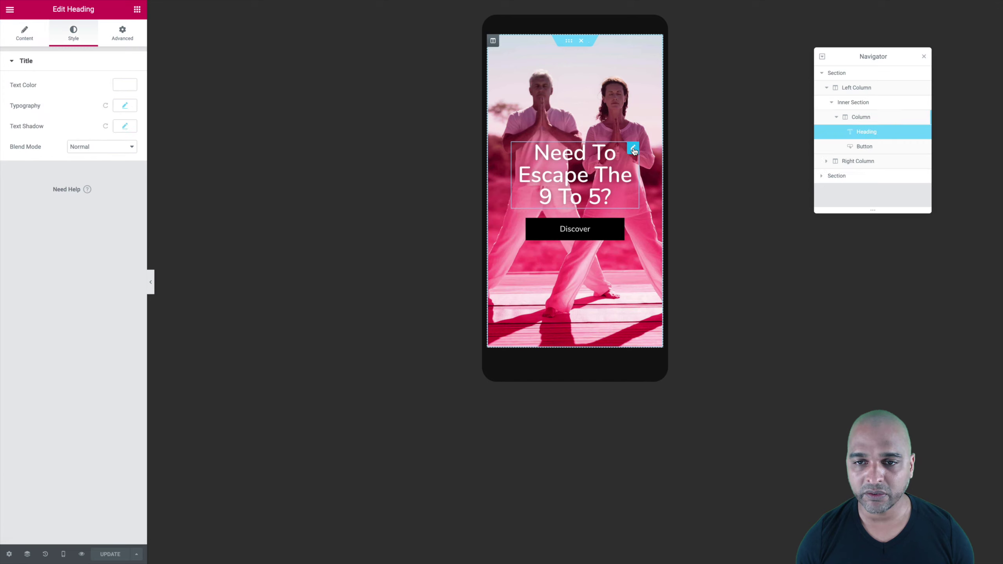
{"action": "left_click", "coordinate": [123, 106]}
{"action": "left_click", "coordinate": [110, 168]}
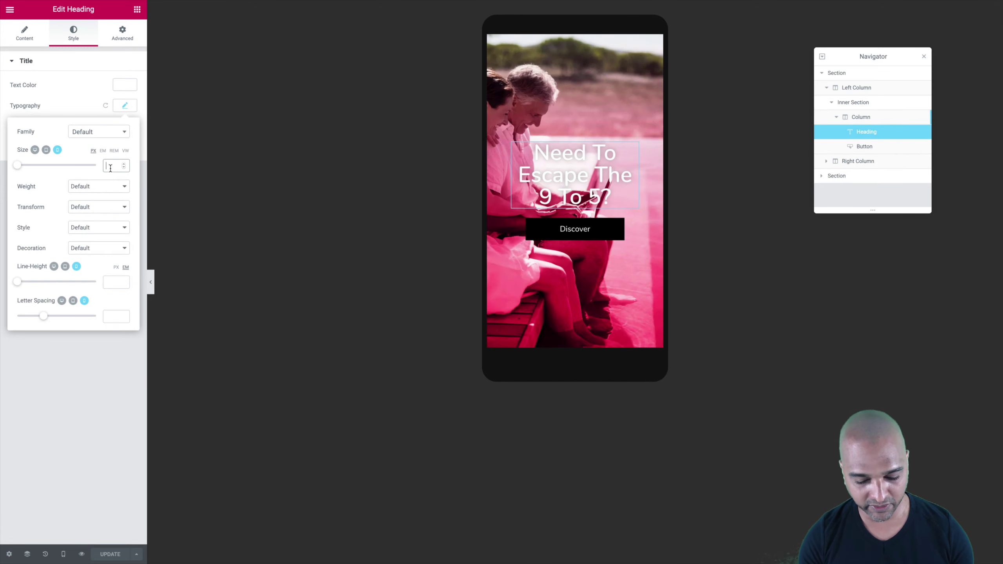
{"action": "type", "text": "30"}
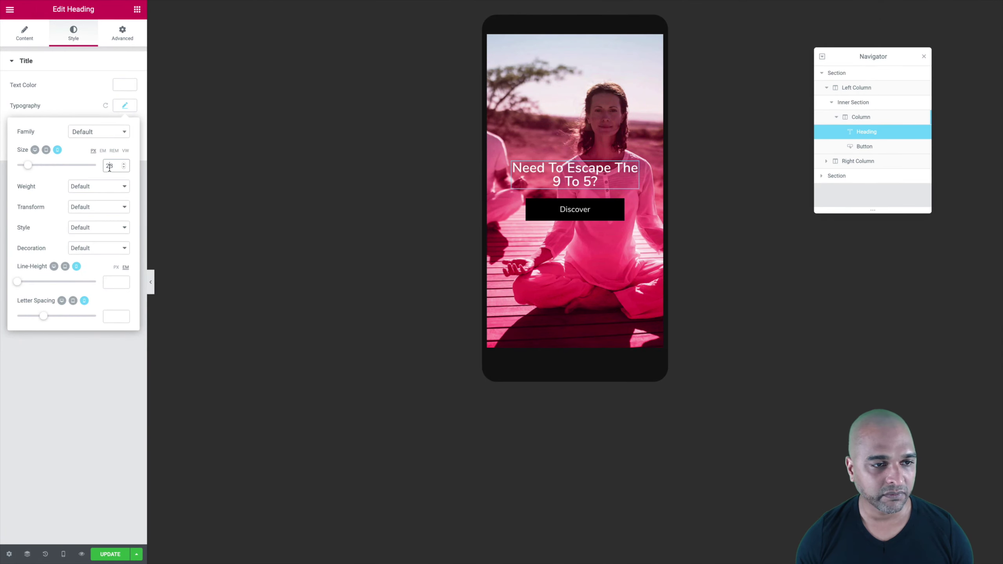
{"action": "left_click", "coordinate": [109, 168]}
{"action": "key", "text": "Up"}
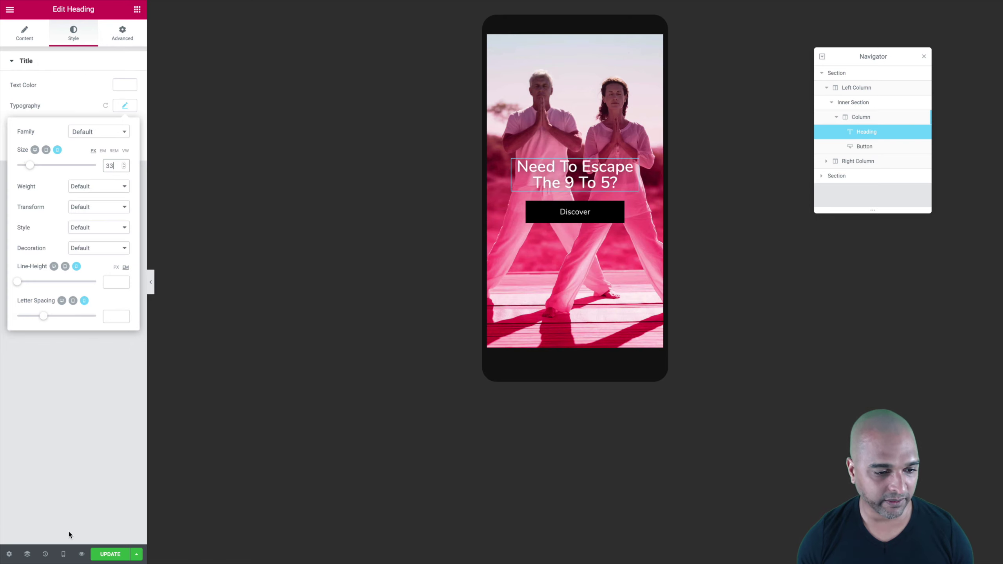
{"action": "left_click", "coordinate": [102, 553]}
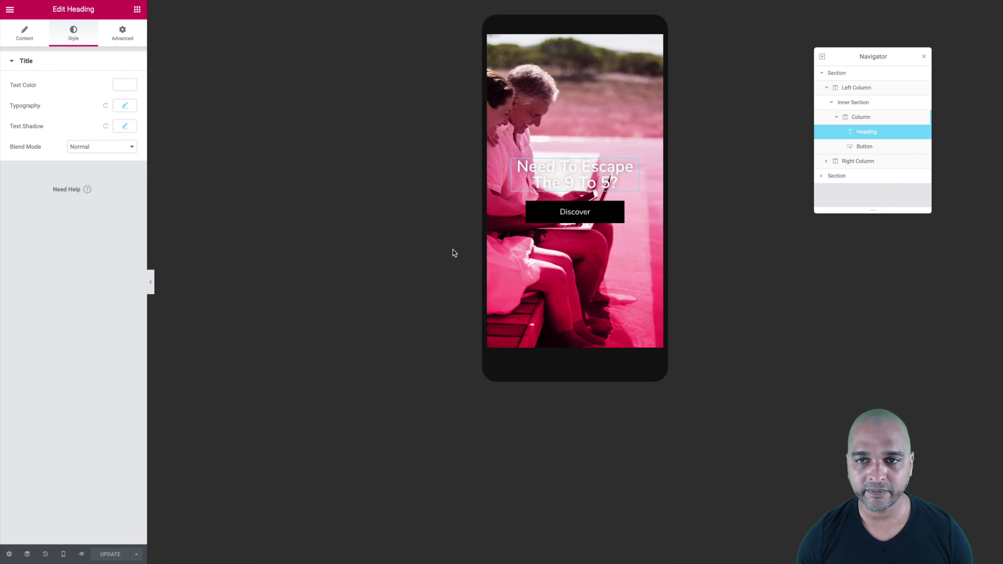
- Review the mobile layout from the slideshow through the Spa Services and Special Offers panels to the section below
{"action": "scroll", "coordinate": [540, 215], "scroll_direction": "down", "scroll_amount": 5}
{"action": "scroll", "coordinate": [541, 216], "scroll_direction": "up", "scroll_amount": 5}
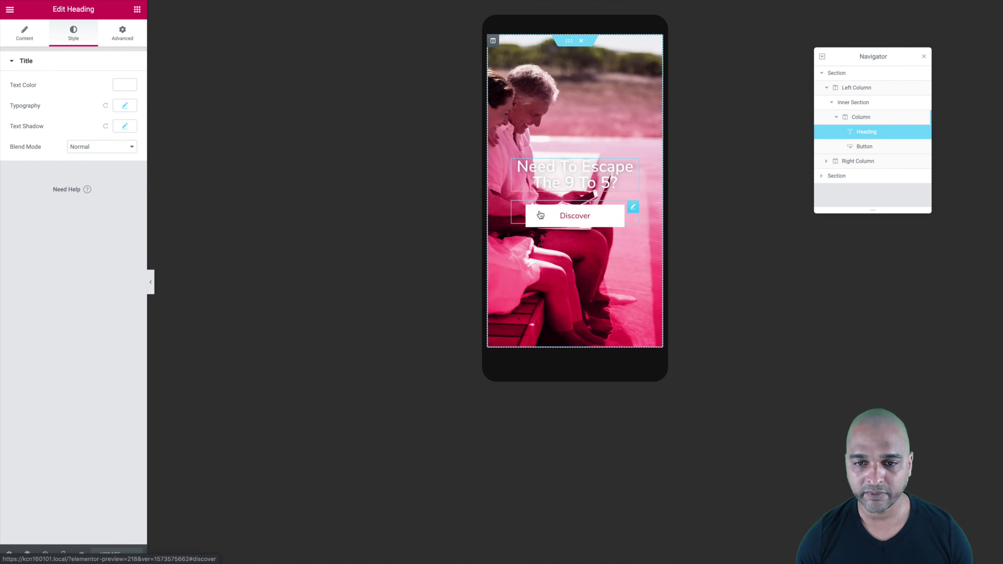
{"action": "scroll", "coordinate": [544, 273], "scroll_direction": "down", "scroll_amount": 10}
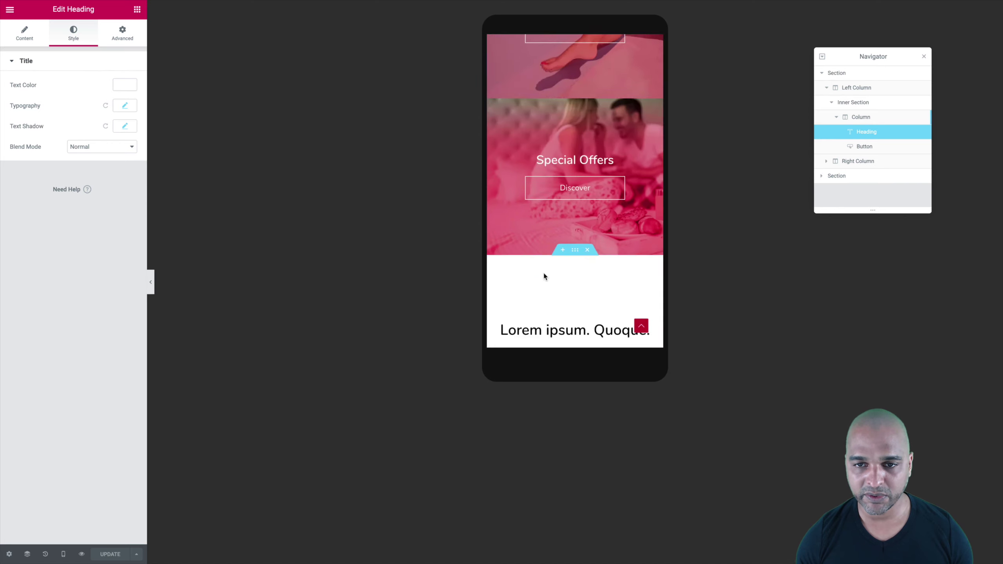
{"action": "scroll", "coordinate": [544, 273], "scroll_direction": "up", "scroll_amount": 6}
{"action": "scroll", "coordinate": [543, 273], "scroll_direction": "up", "scroll_amount": 5}
{"action": "scroll", "coordinate": [543, 273], "scroll_direction": "down", "scroll_amount": 3}
{"action": "scroll", "coordinate": [544, 273], "scroll_direction": "up", "scroll_amount": 3}
{"action": "scroll", "coordinate": [544, 273], "scroll_direction": "down", "scroll_amount": 5}
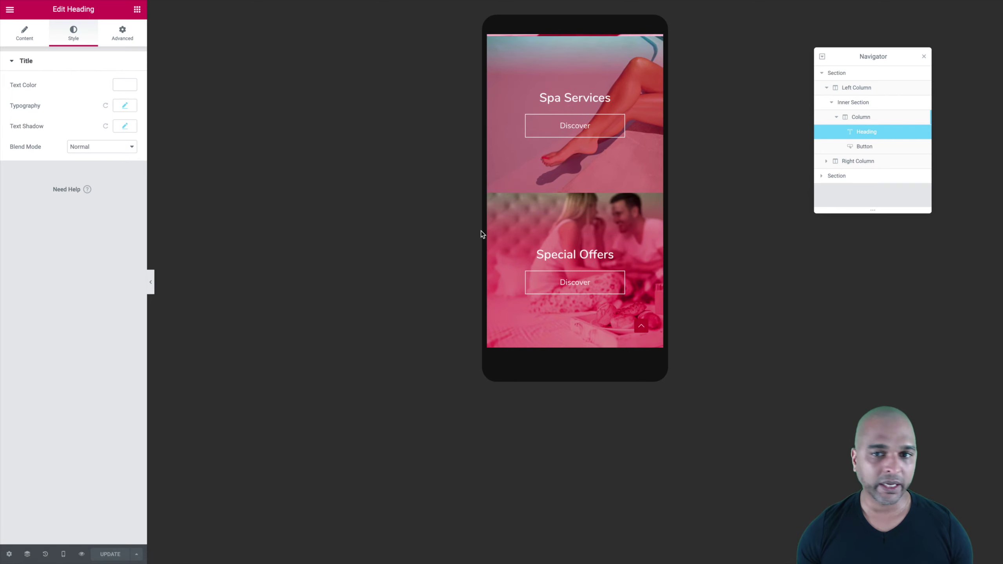
{"action": "scroll", "coordinate": [515, 163], "scroll_direction": "up", "scroll_amount": 5}
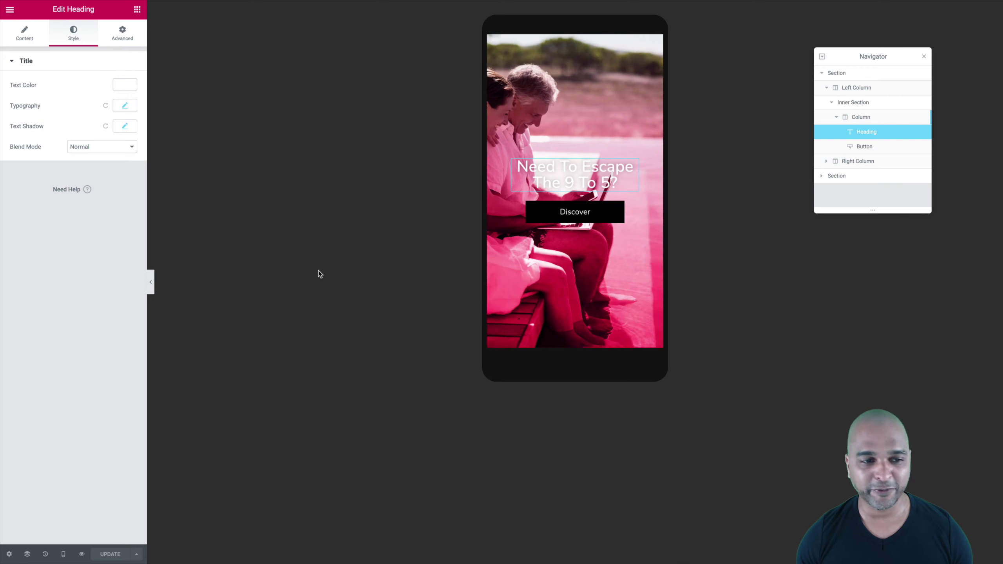
- Test the slideshow's Discover jump in the mobile preview with the editing panel hidden, and bring the panel back
{"action": "left_click", "coordinate": [150, 281]}
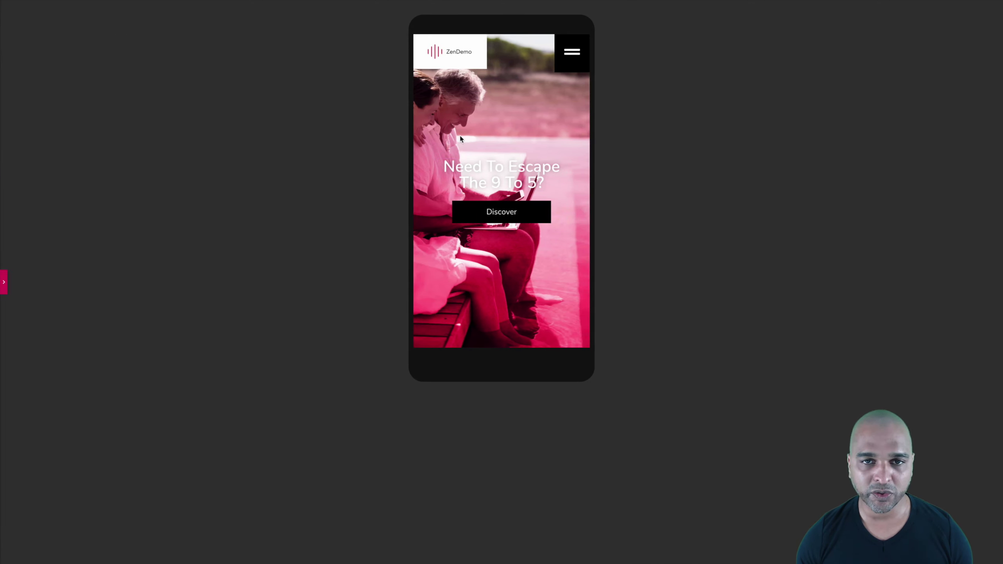
{"action": "scroll", "coordinate": [465, 146], "scroll_direction": "down", "scroll_amount": 5}
{"action": "scroll", "coordinate": [465, 144], "scroll_direction": "up", "scroll_amount": 8}
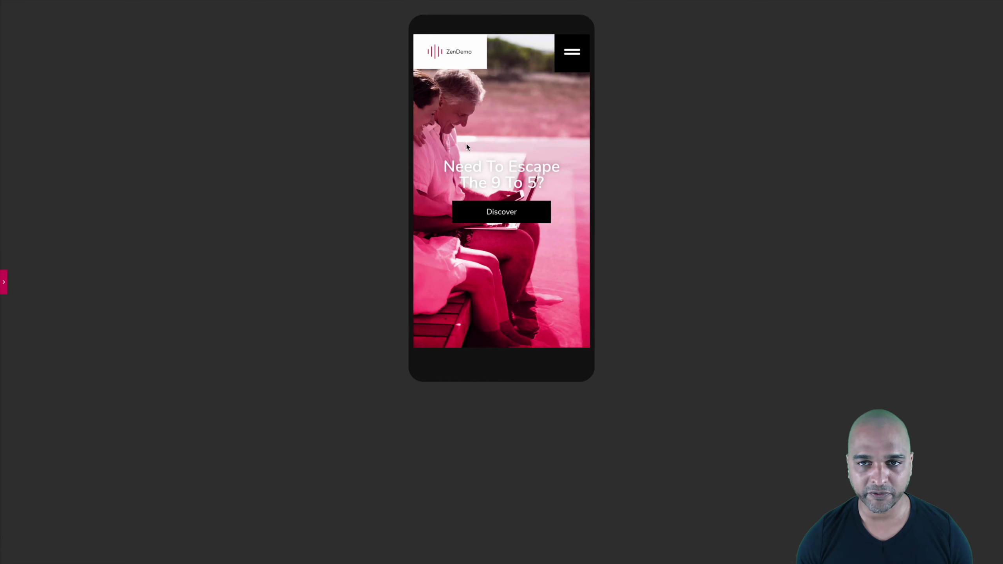
{"action": "left_click", "coordinate": [496, 211]}
{"action": "scroll", "coordinate": [497, 213], "scroll_direction": "down", "scroll_amount": 2}
{"action": "scroll", "coordinate": [497, 212], "scroll_direction": "up", "scroll_amount": 2}
{"action": "scroll", "coordinate": [497, 212], "scroll_direction": "down", "scroll_amount": 1}
{"action": "scroll", "coordinate": [496, 213], "scroll_direction": "up", "scroll_amount": 5}
{"action": "scroll", "coordinate": [497, 214], "scroll_direction": "up", "scroll_amount": 6}
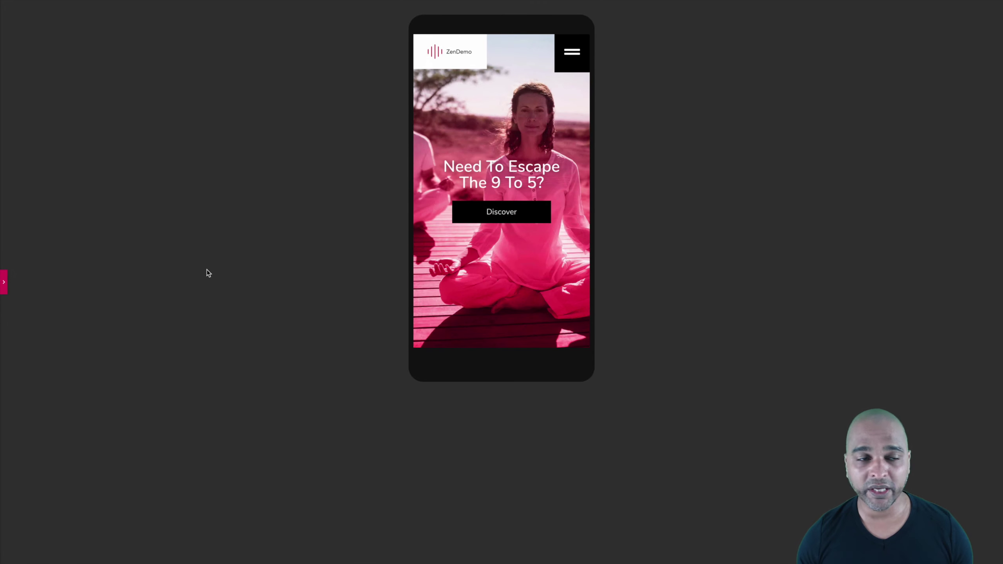
{"action": "left_click", "coordinate": [4, 282]}
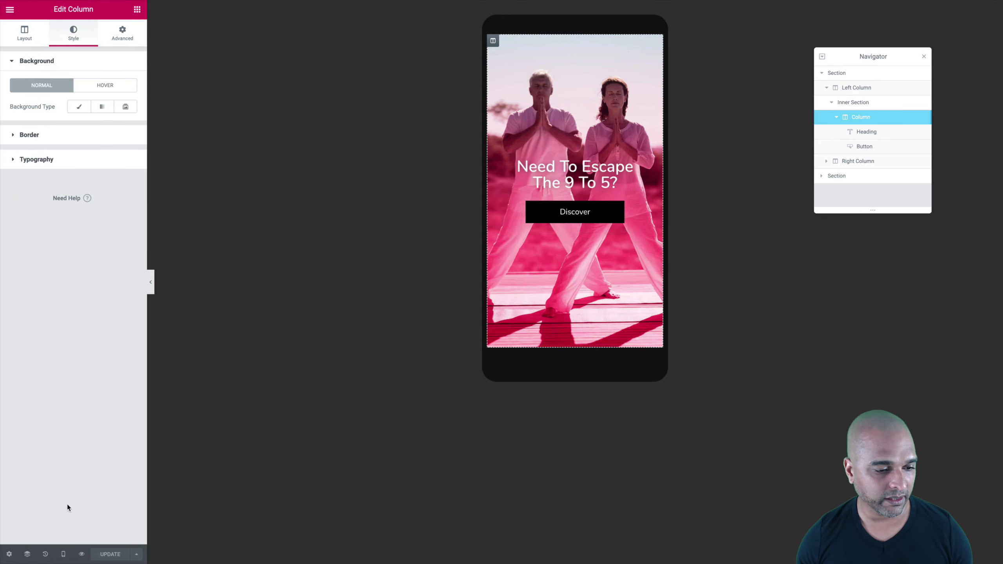
- Return to the desktop preview and enable the Ken Burns effect on the slideshow background of the Left Column's inner section
{"action": "left_click", "coordinate": [65, 554]}
{"action": "left_click", "coordinate": [37, 492]}
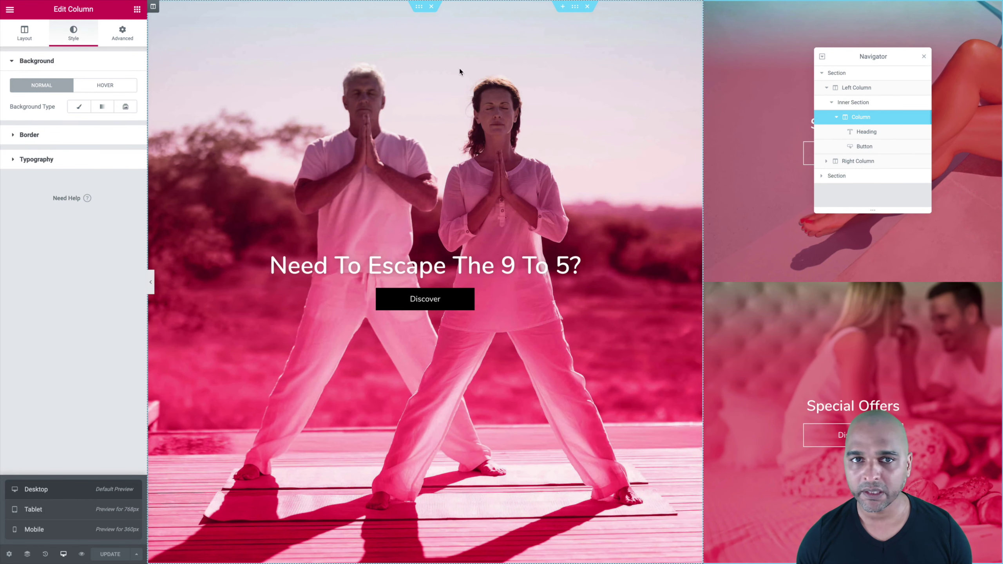
{"action": "left_click", "coordinate": [848, 103]}
{"action": "left_click", "coordinate": [79, 32]}
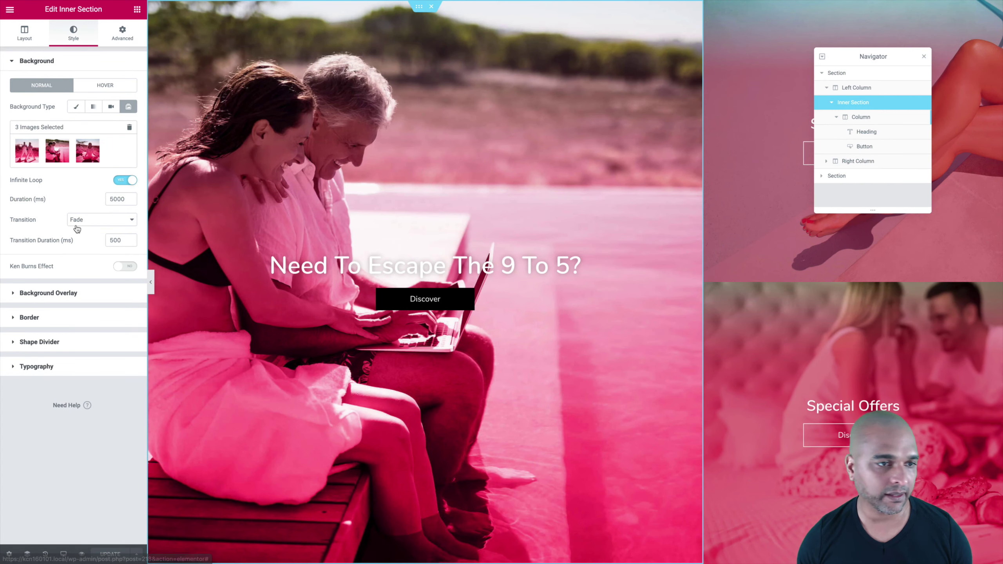
{"action": "left_click", "coordinate": [126, 267]}
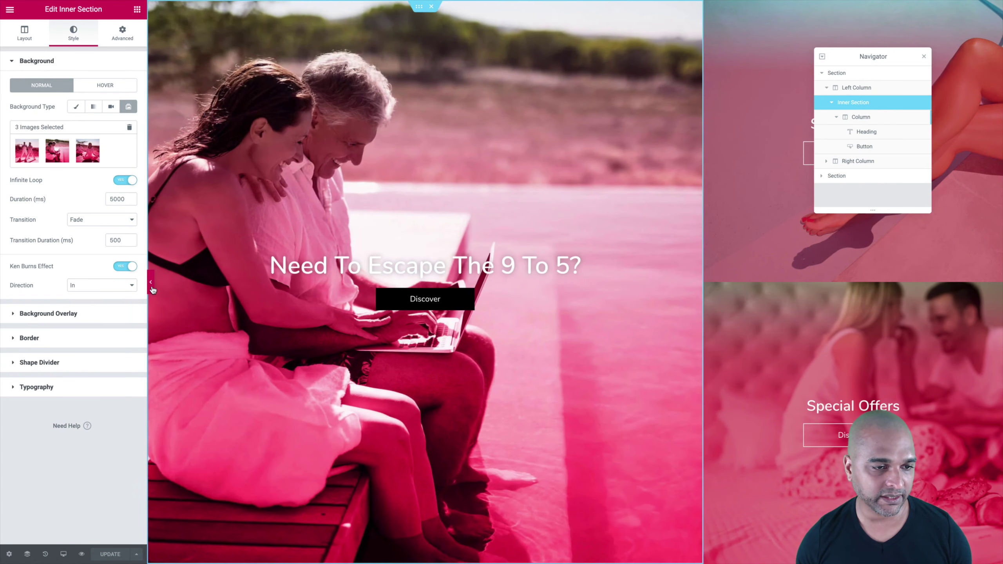
- Check the desktop slideshow's Ken Burns motion and Discover jump with the editing panel hidden, and bring the panel back
{"action": "left_click", "coordinate": [151, 287]}
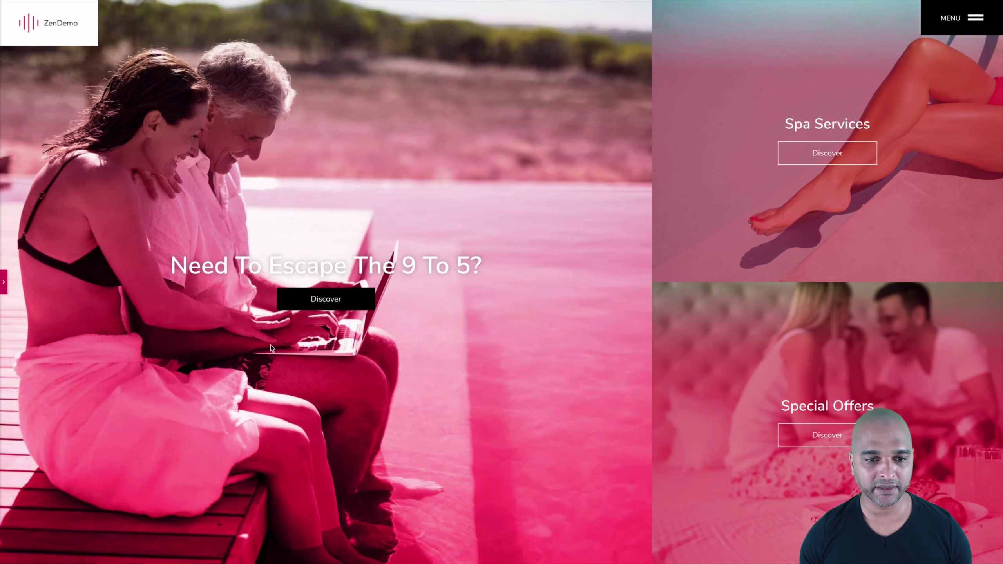
{"action": "left_click", "coordinate": [318, 297]}
{"action": "scroll", "coordinate": [316, 292], "scroll_direction": "up", "scroll_amount": 12}
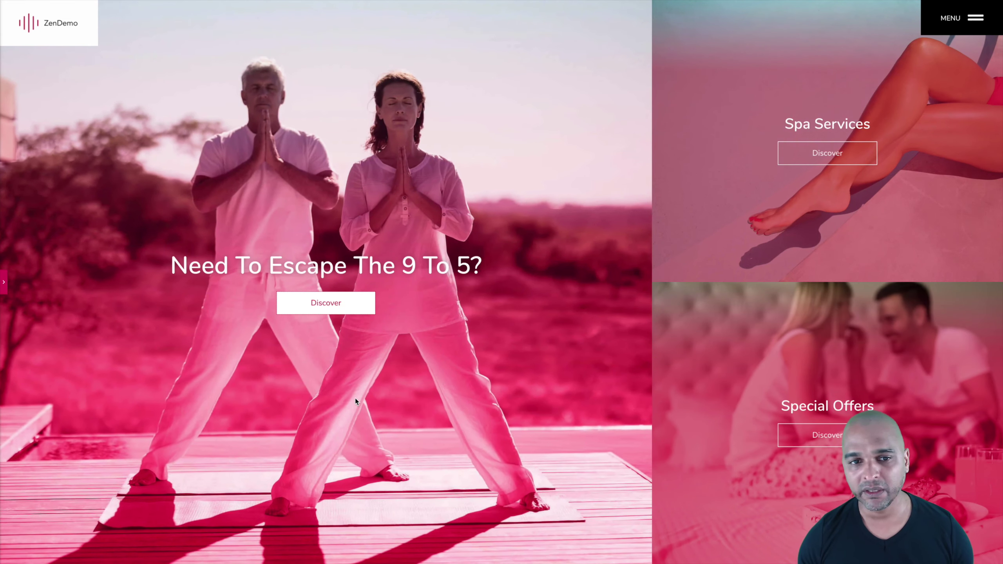
{"action": "left_click", "coordinate": [3, 281]}
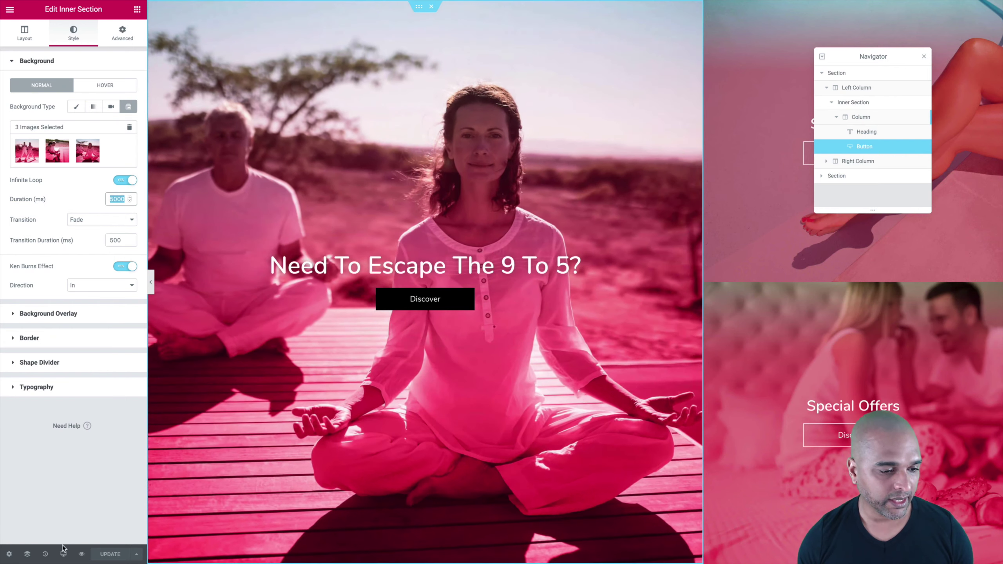
- Switch to the tablet preview and check the animated slideshow, its Discover jump and the stacked panels with the editing panel hidden
{"action": "left_click", "coordinate": [63, 553]}
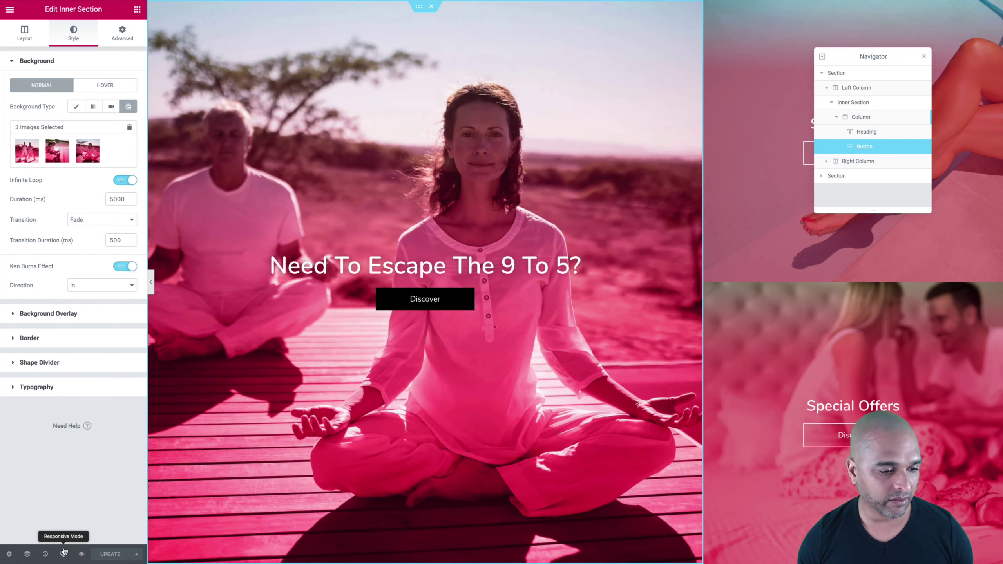
{"action": "left_click", "coordinate": [41, 512]}
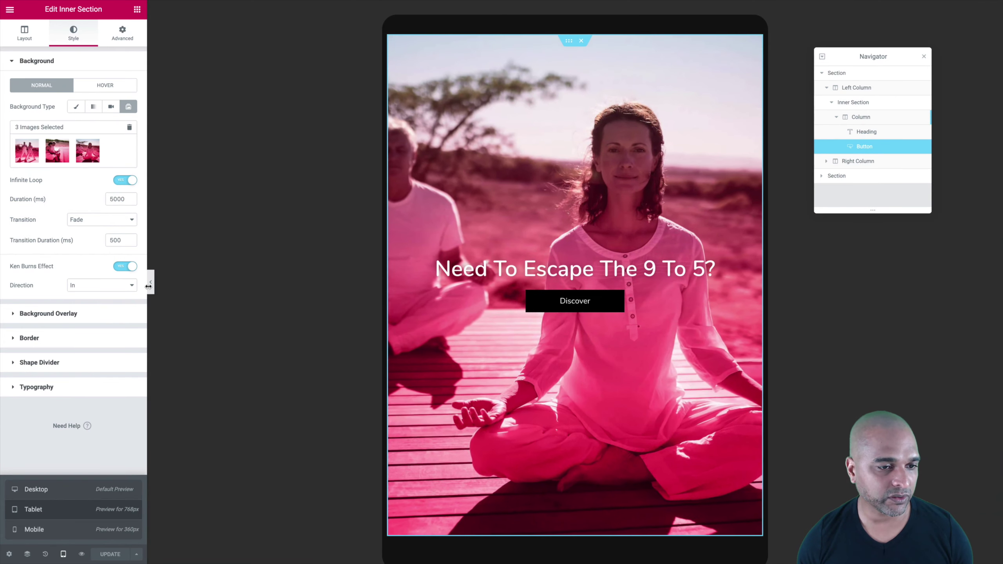
{"action": "left_click", "coordinate": [150, 283]}
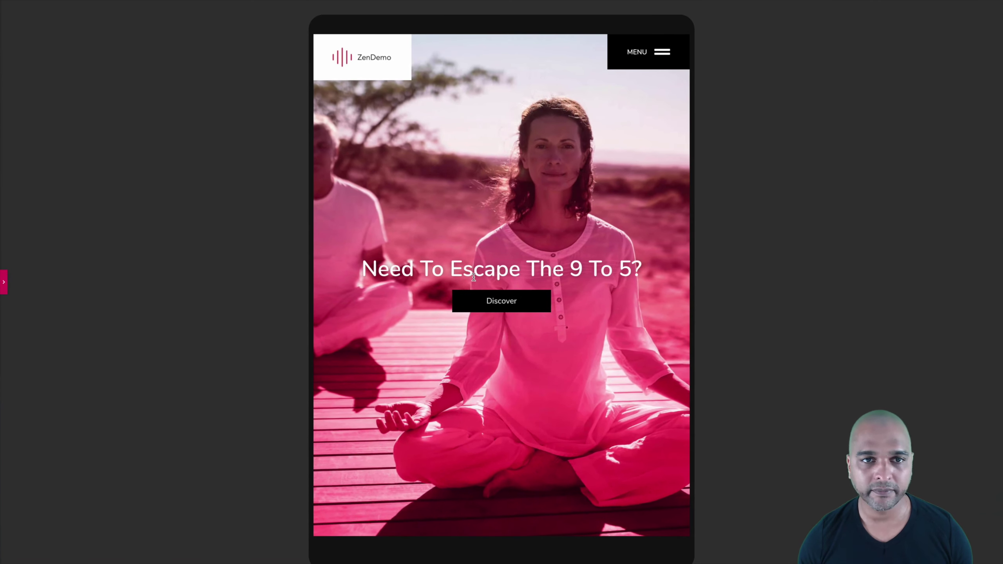
{"action": "left_click", "coordinate": [481, 302]}
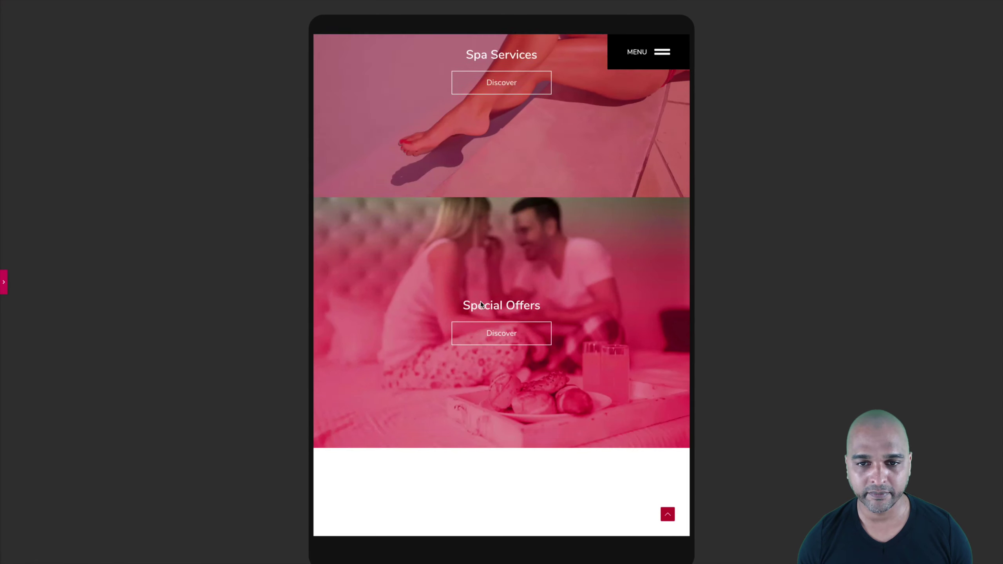
{"action": "scroll", "coordinate": [481, 304], "scroll_direction": "up", "scroll_amount": 15}
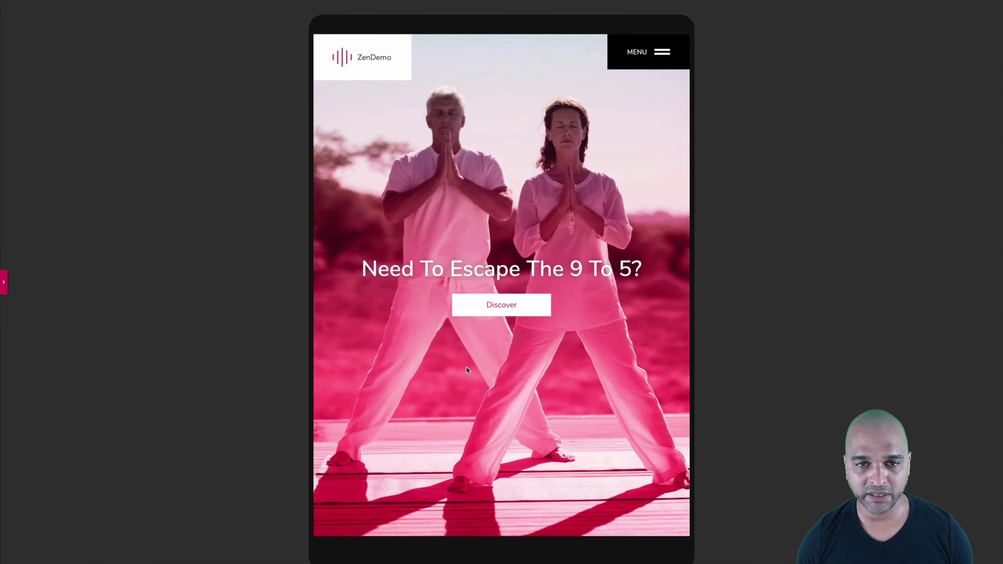
{"action": "scroll", "coordinate": [466, 370], "scroll_direction": "down", "scroll_amount": 10}
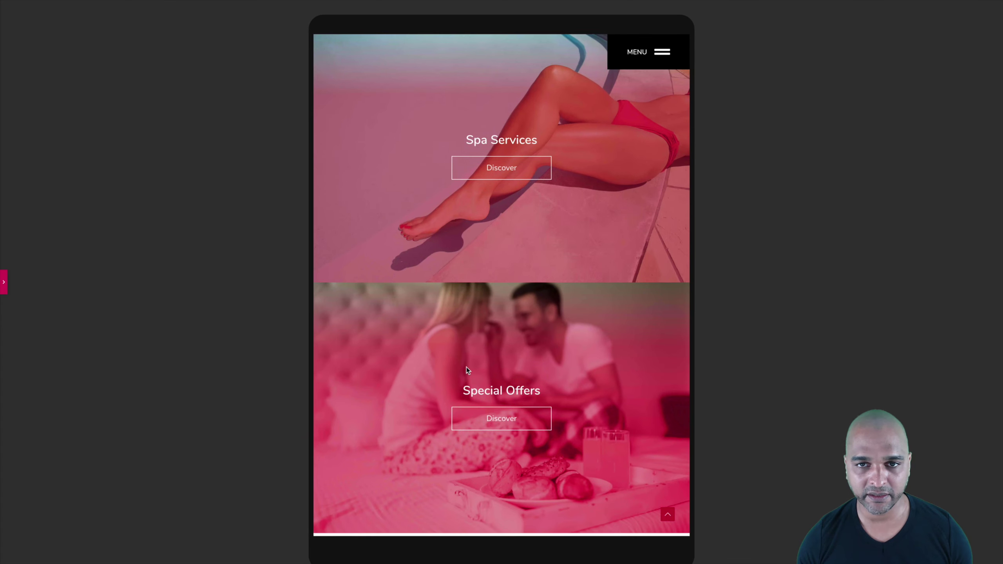
{"action": "scroll", "coordinate": [463, 370], "scroll_direction": "up", "scroll_amount": 1}
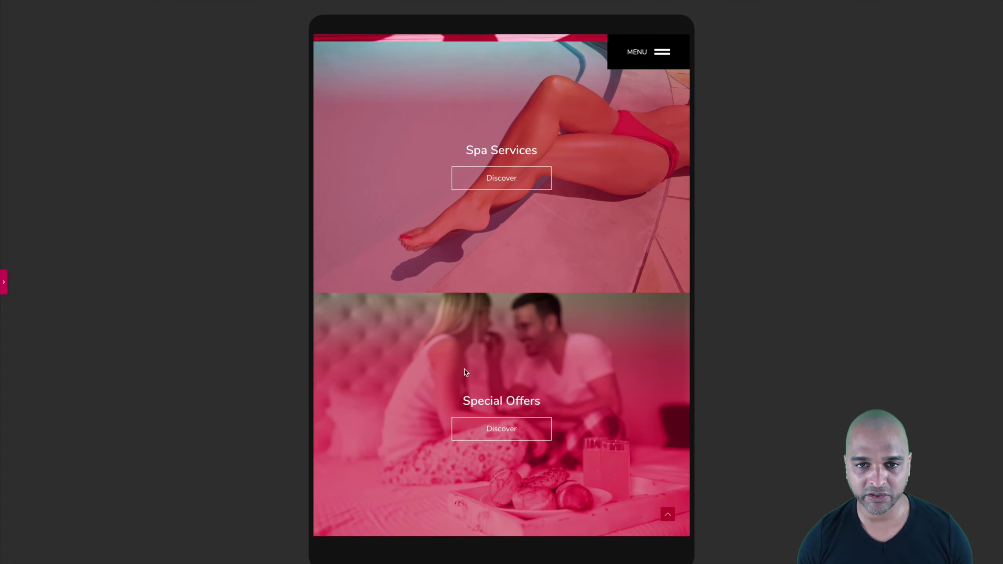
{"action": "left_click", "coordinate": [4, 282]}
- Switch to the mobile preview and check the animated slideshow and stacked panels with the editing panel hidden
{"action": "left_click", "coordinate": [63, 554]}
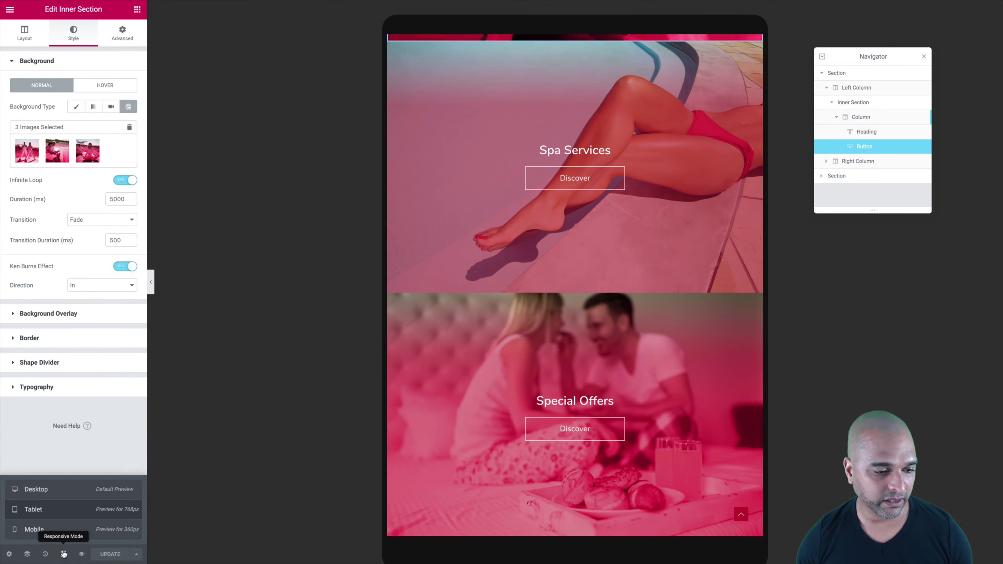
{"action": "left_click", "coordinate": [47, 535]}
{"action": "left_click", "coordinate": [150, 282]}
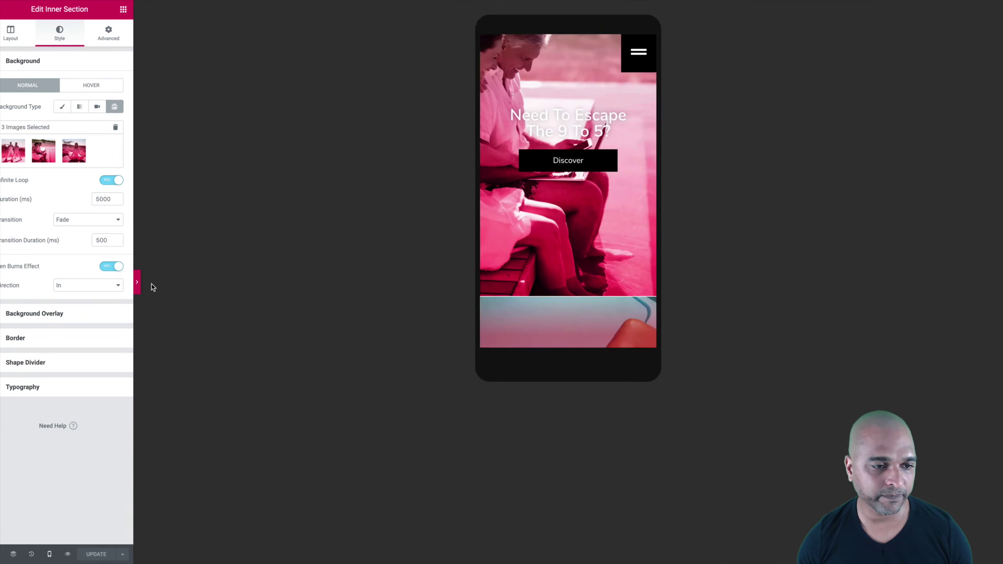
{"action": "scroll", "coordinate": [550, 95], "scroll_direction": "down", "scroll_amount": 10}
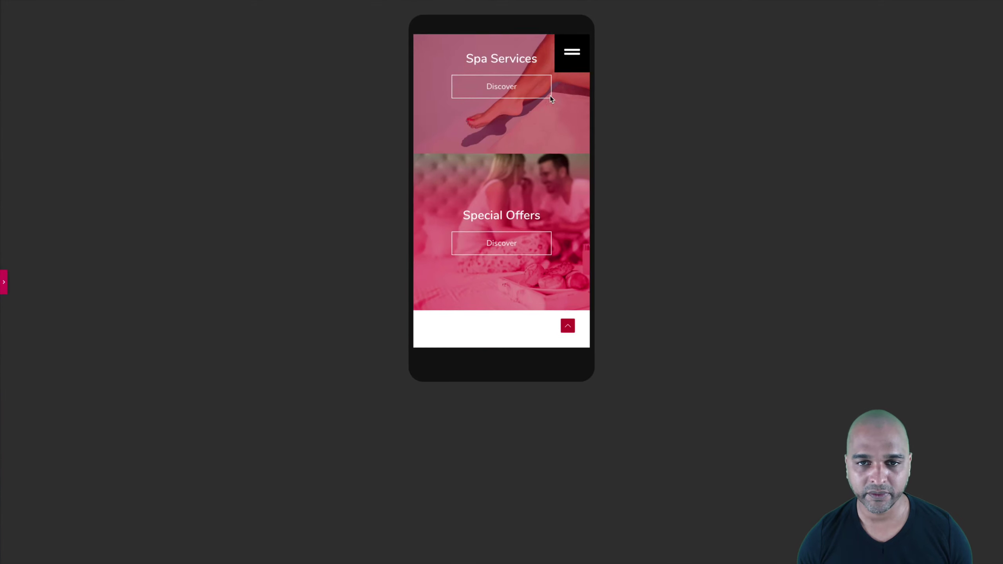
{"action": "scroll", "coordinate": [550, 95], "scroll_direction": "up", "scroll_amount": 10}
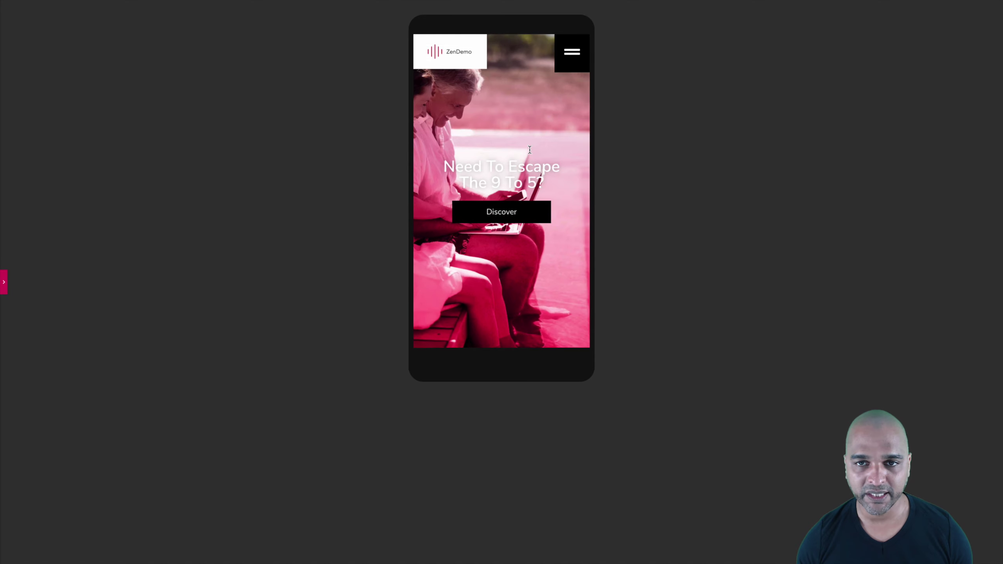